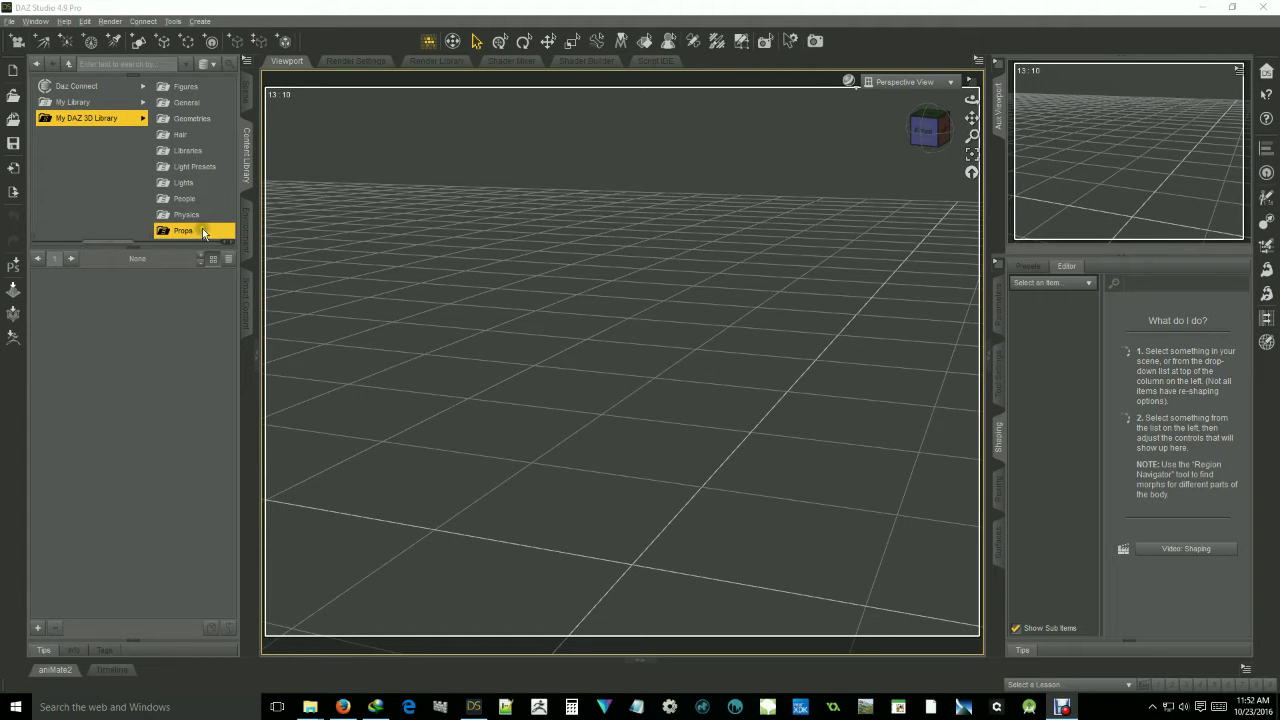
# - Load the Background Camera set from the Midnight_stories VR Interface folder in the Props library into the scene
pyautogui.click(185, 236)
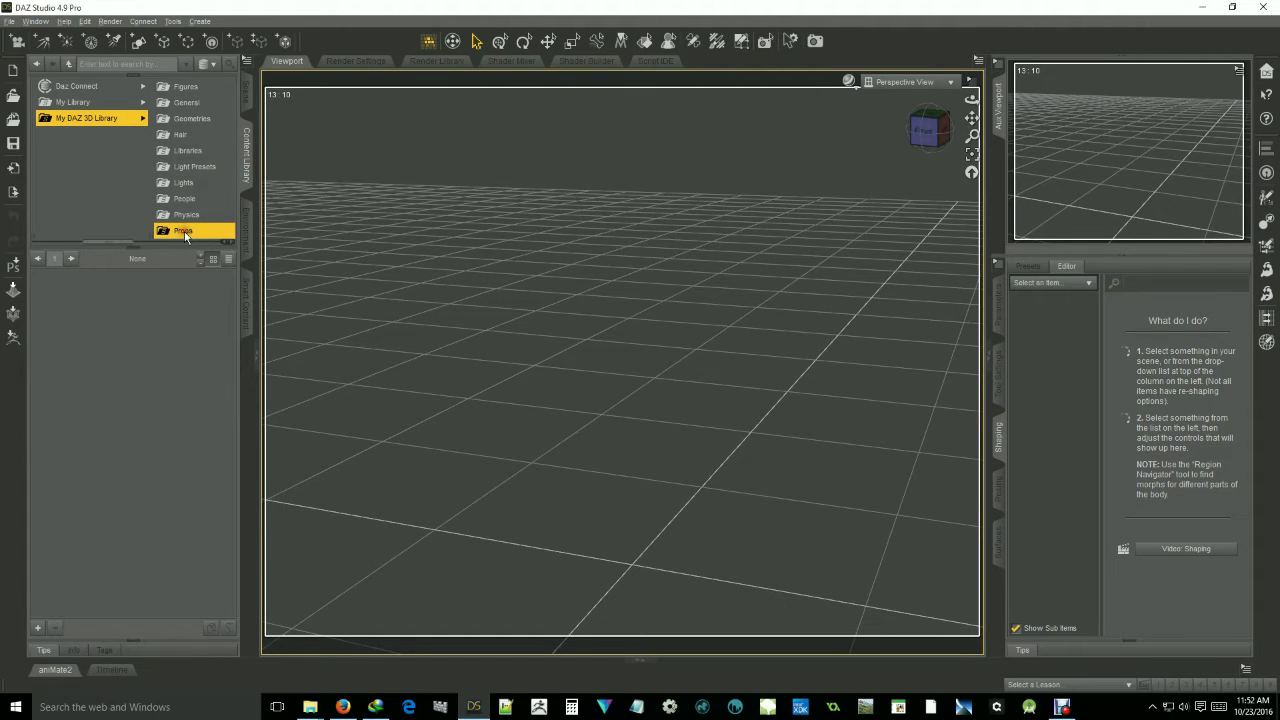
pyautogui.moveTo(117, 245); pyautogui.dragTo(190, 252)
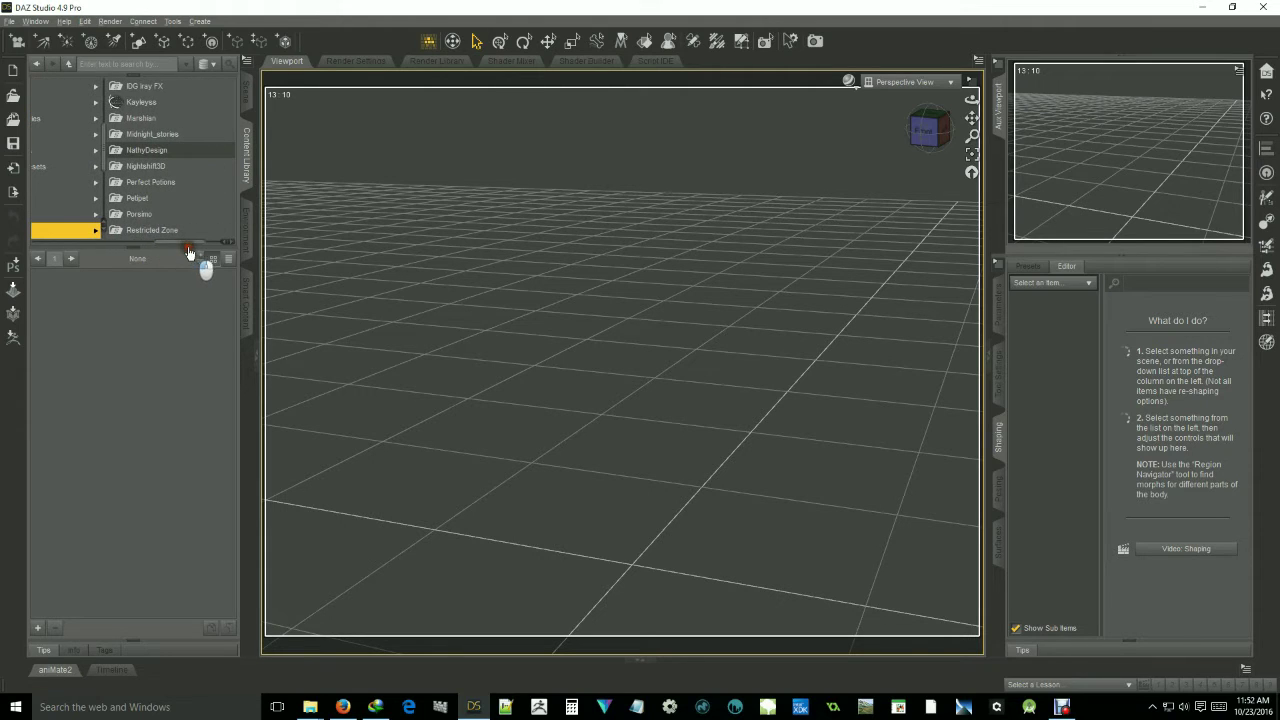
pyautogui.scroll(-3, 203, 168)
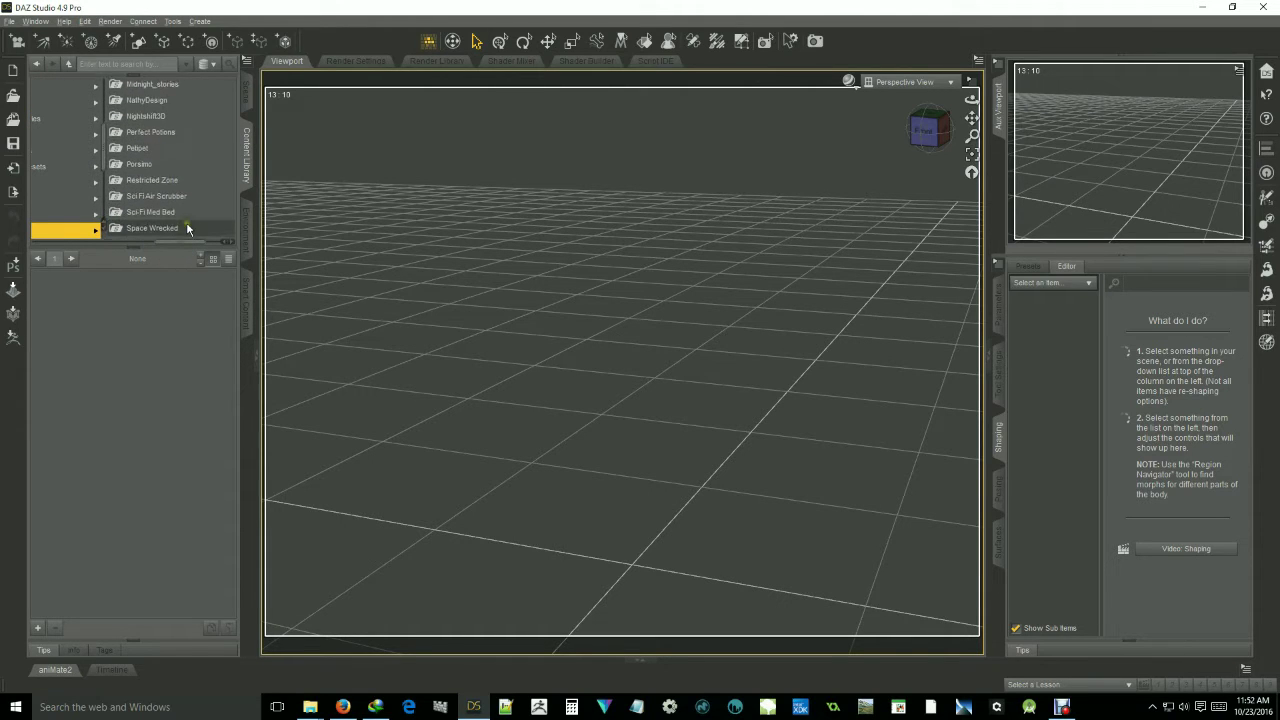
pyautogui.click(160, 86)
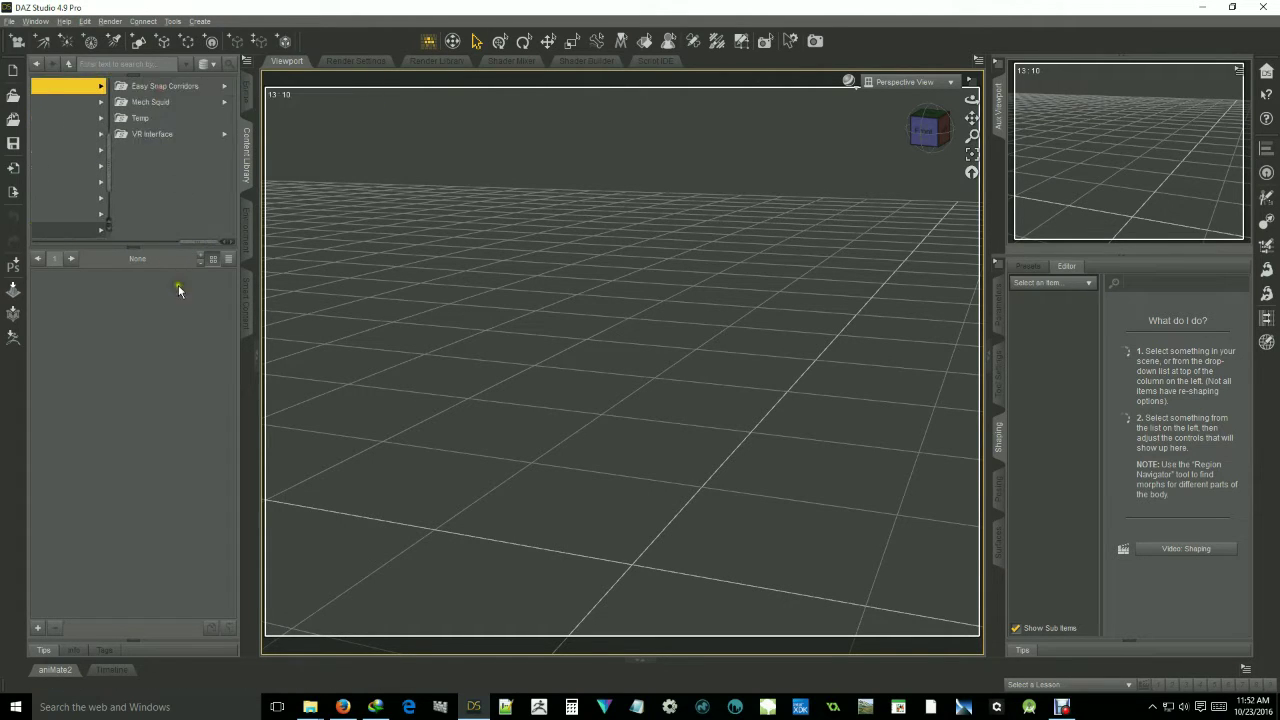
pyautogui.click(159, 135)
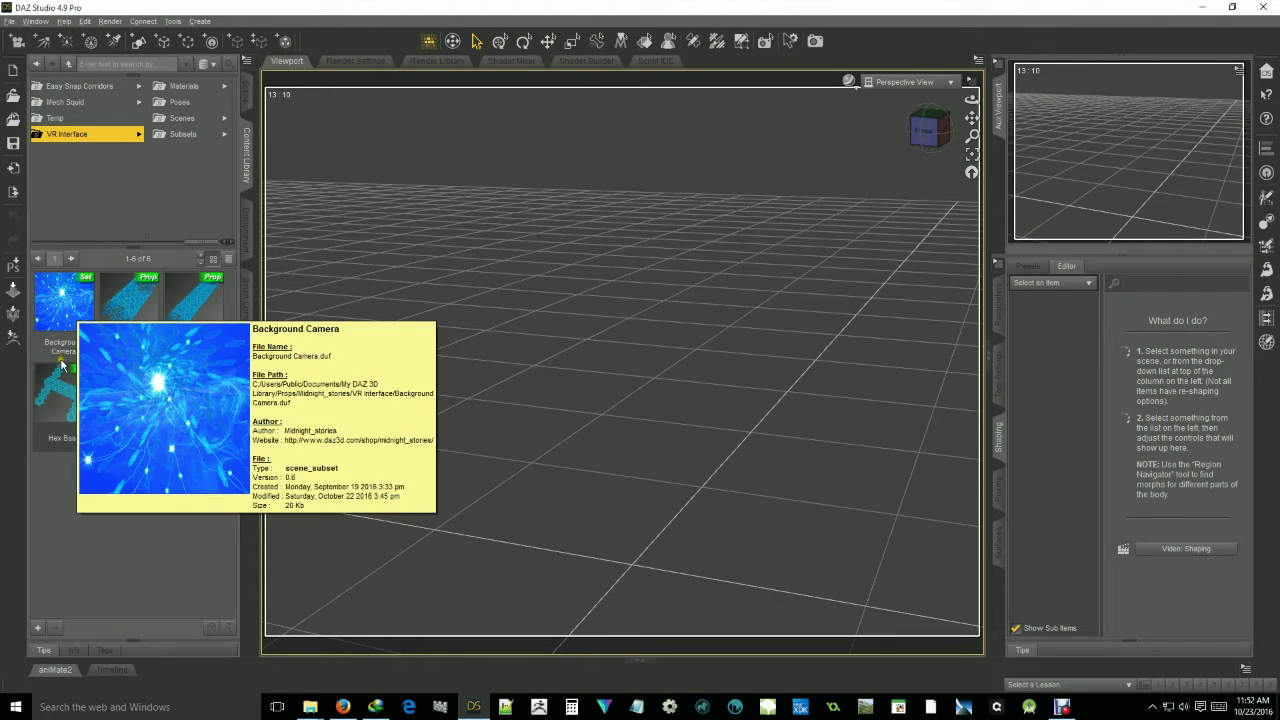
pyautogui.moveTo(74, 370)
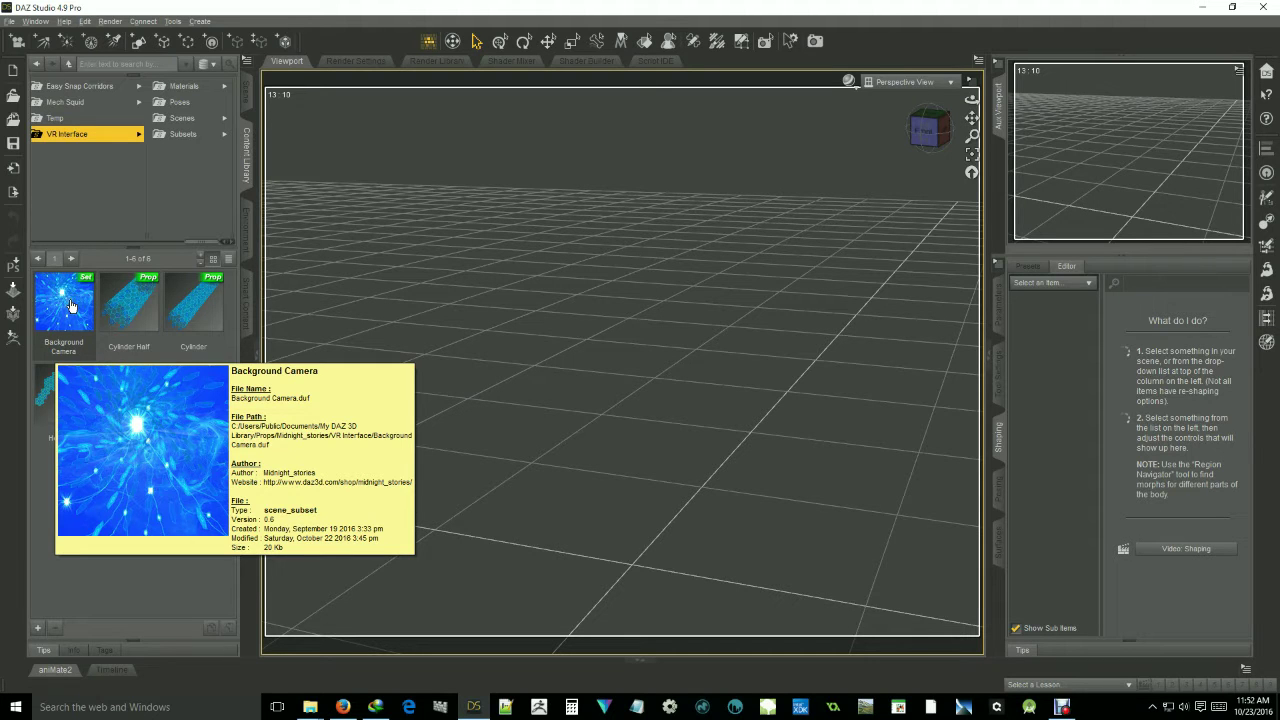
pyautogui.doubleClick(70, 306)
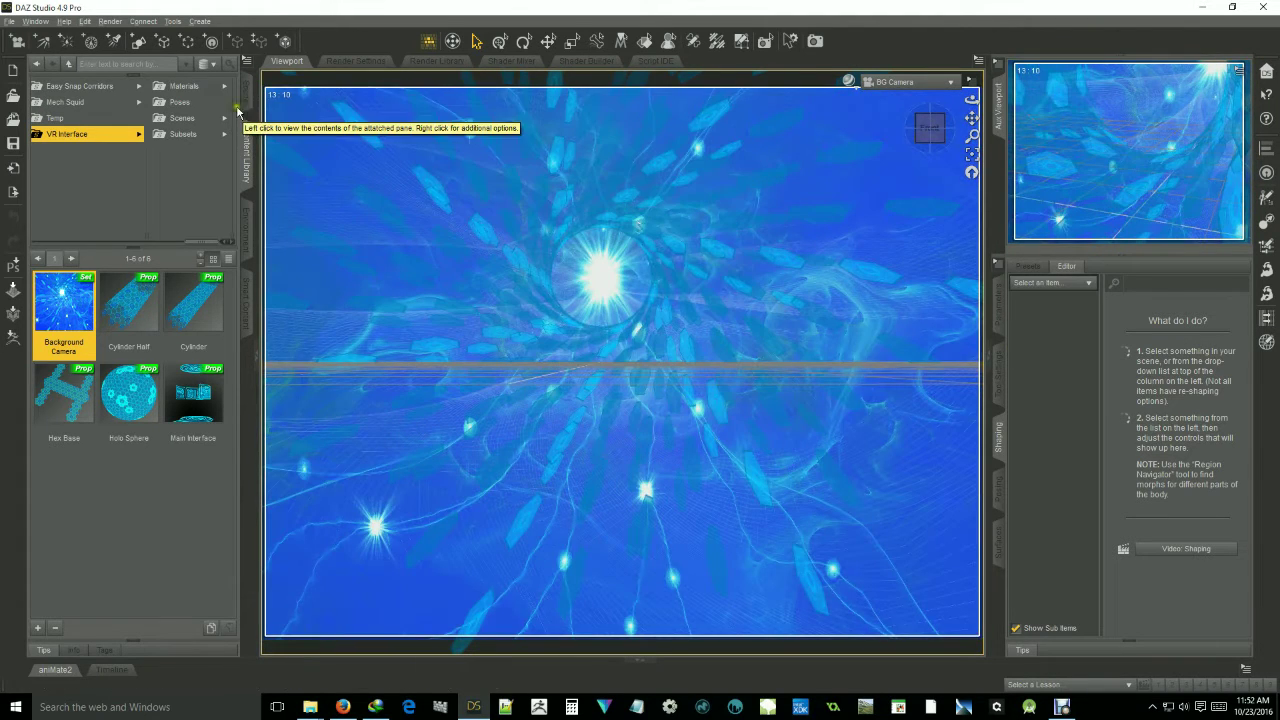
# - Select BG Camera in the scene list and look through it in the main viewport
pyautogui.click(242, 100)
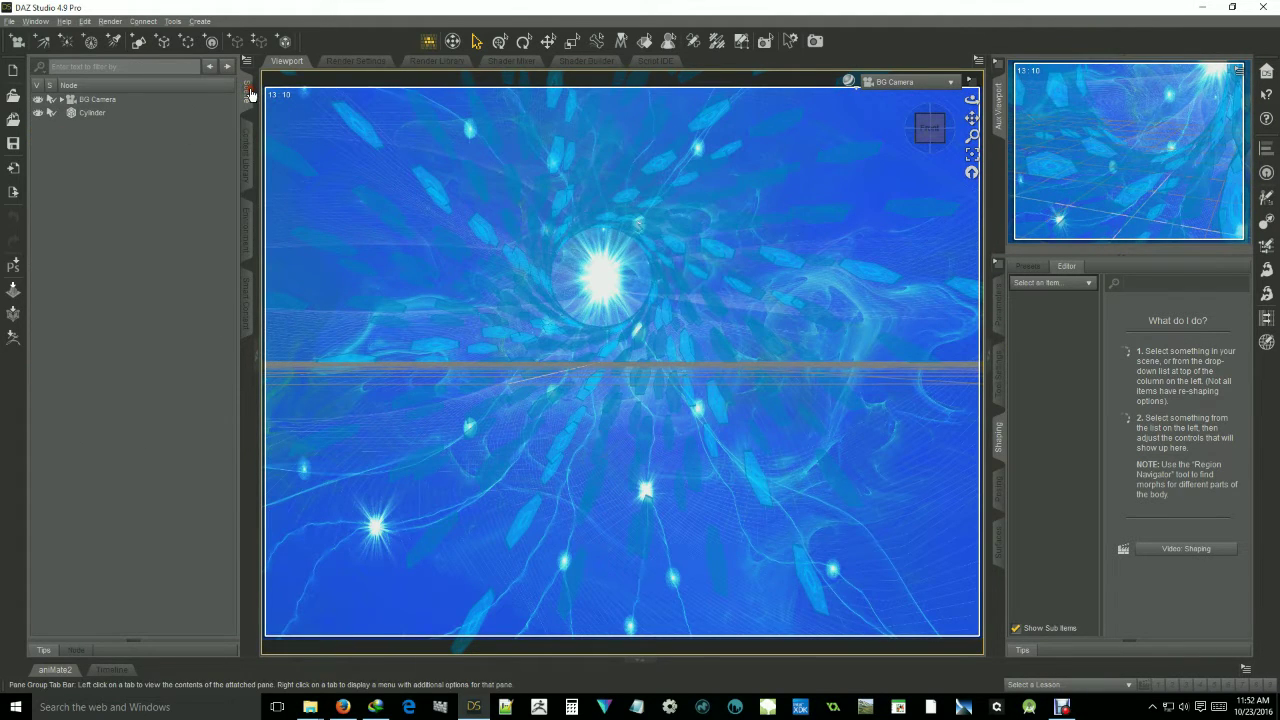
pyautogui.click(107, 102)
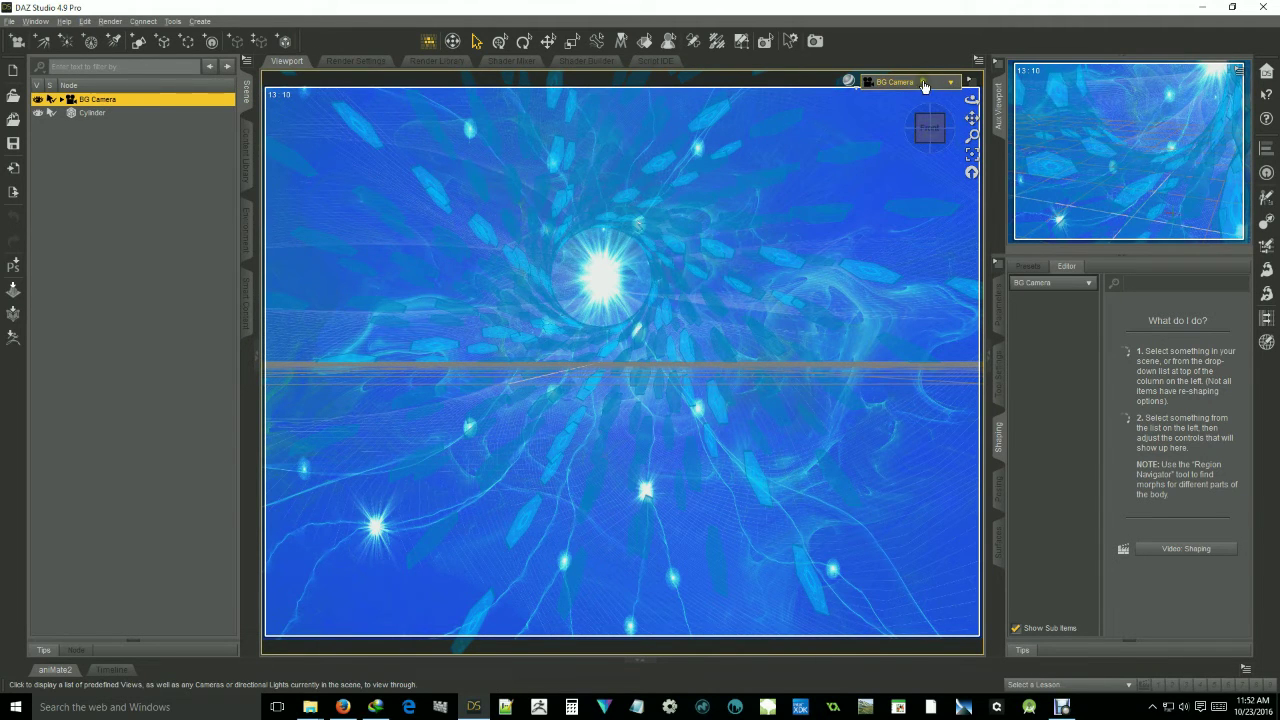
pyautogui.click(928, 84)
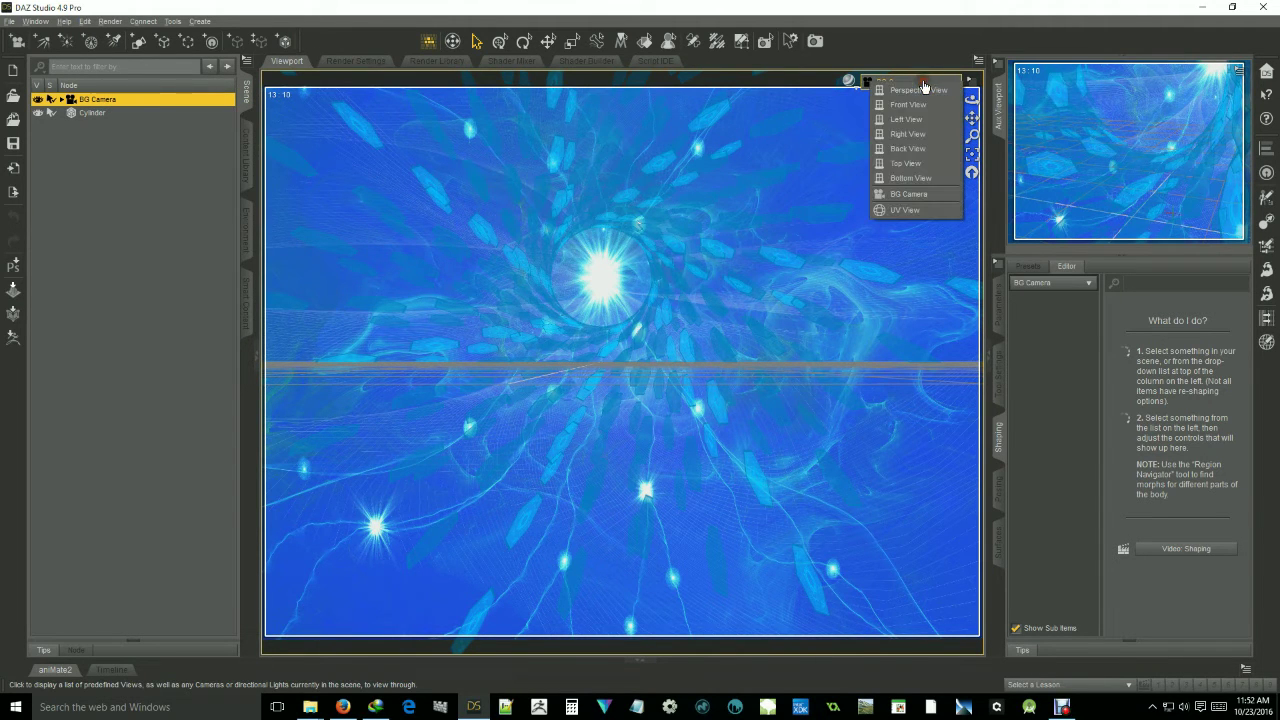
pyautogui.click(910, 195)
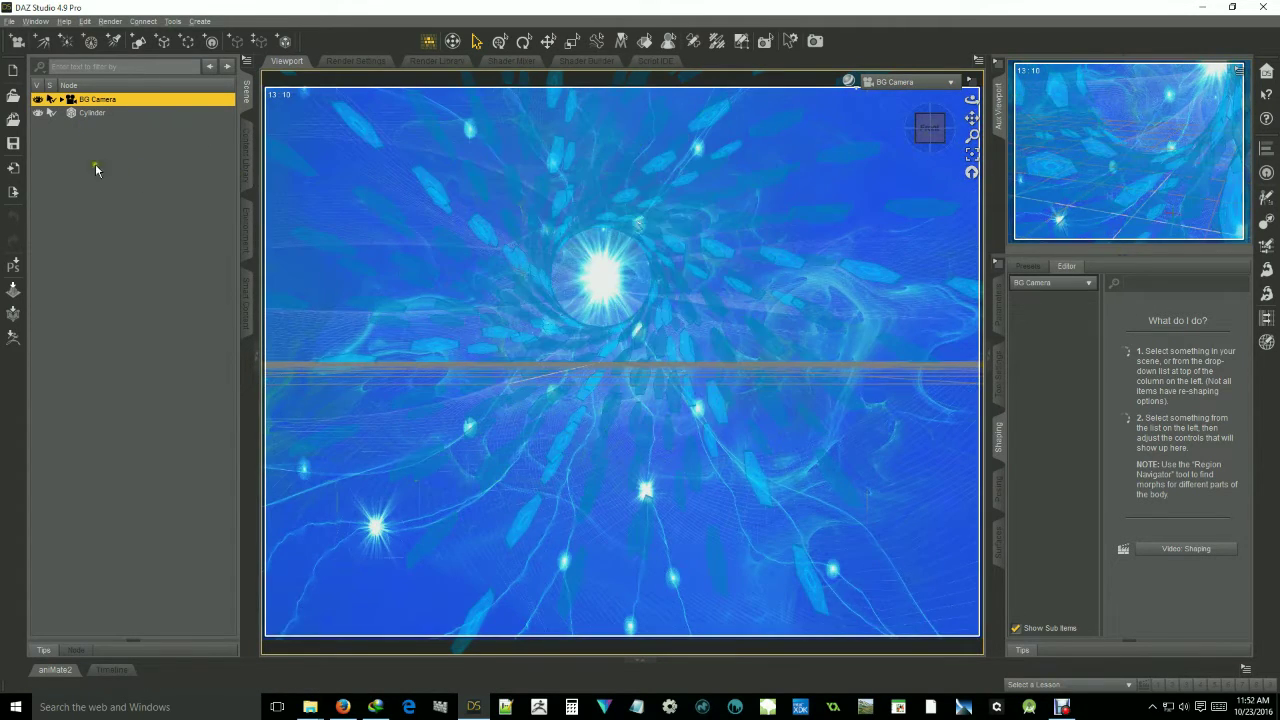
# - Show the Cylinder, background plane and camera from above in Top View, with the Cylinder framed and the camera in sight
pyautogui.click(91, 110)
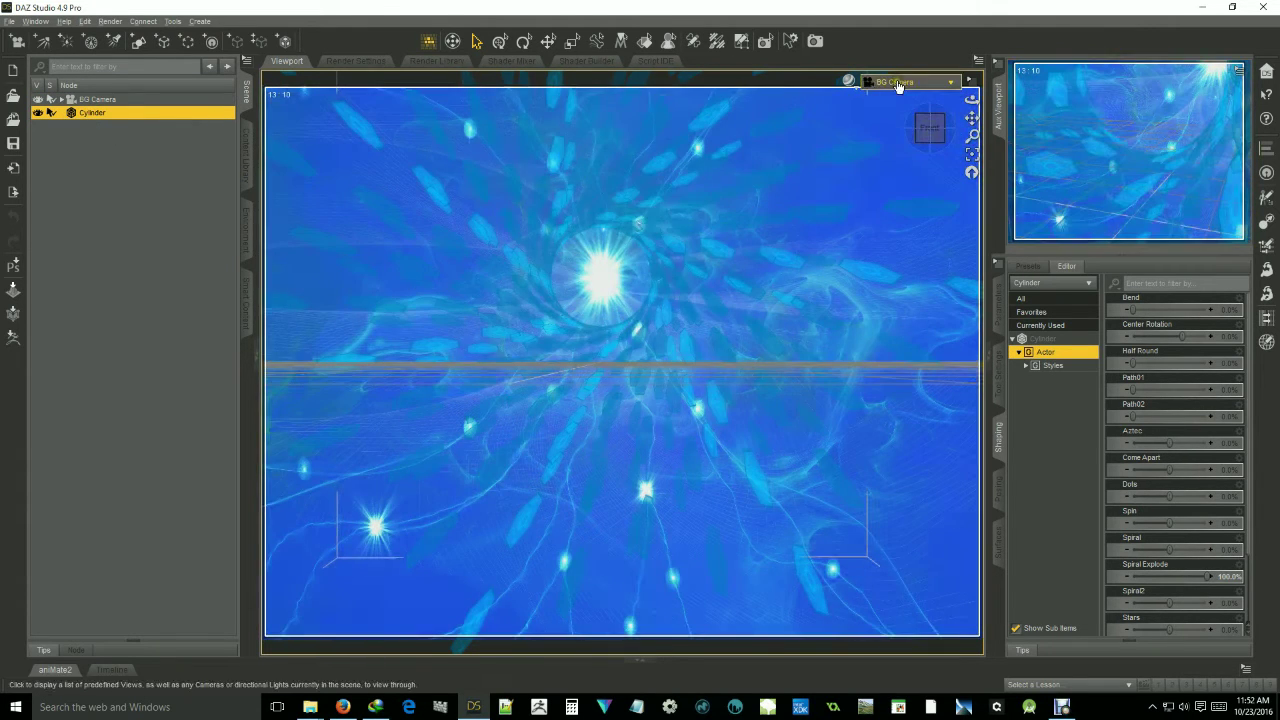
pyautogui.click(896, 82)
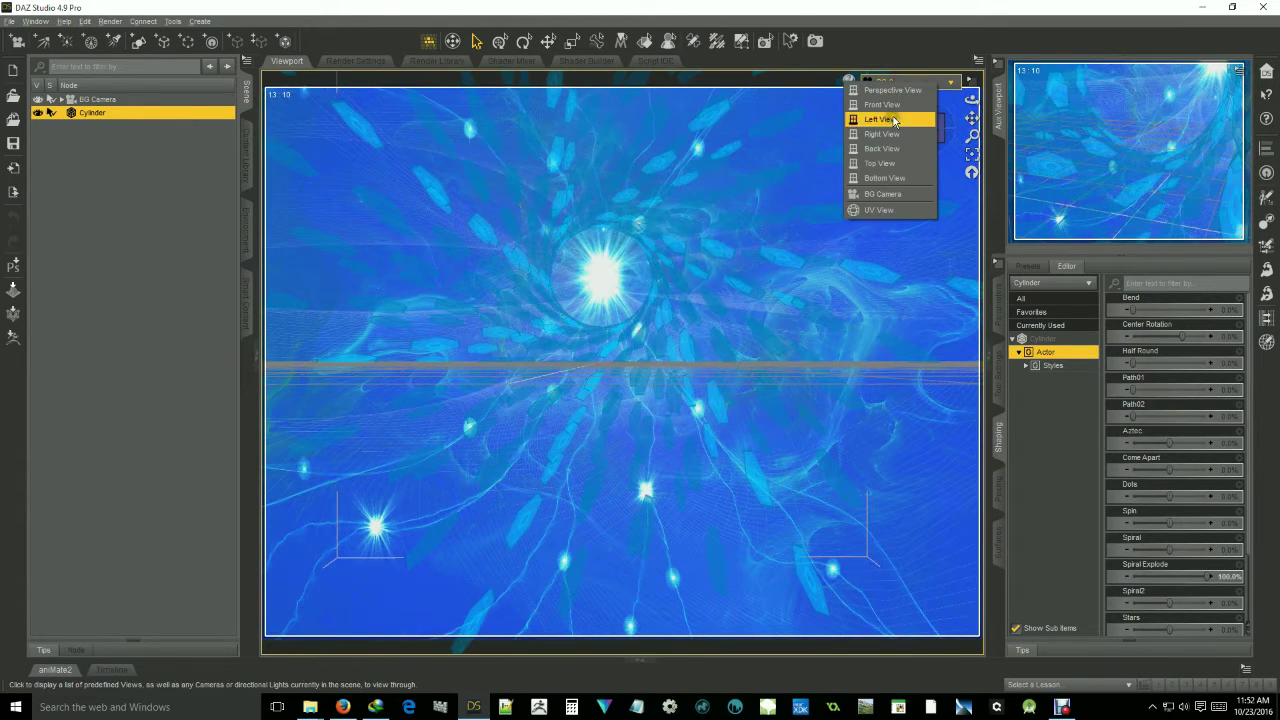
pyautogui.click(888, 164)
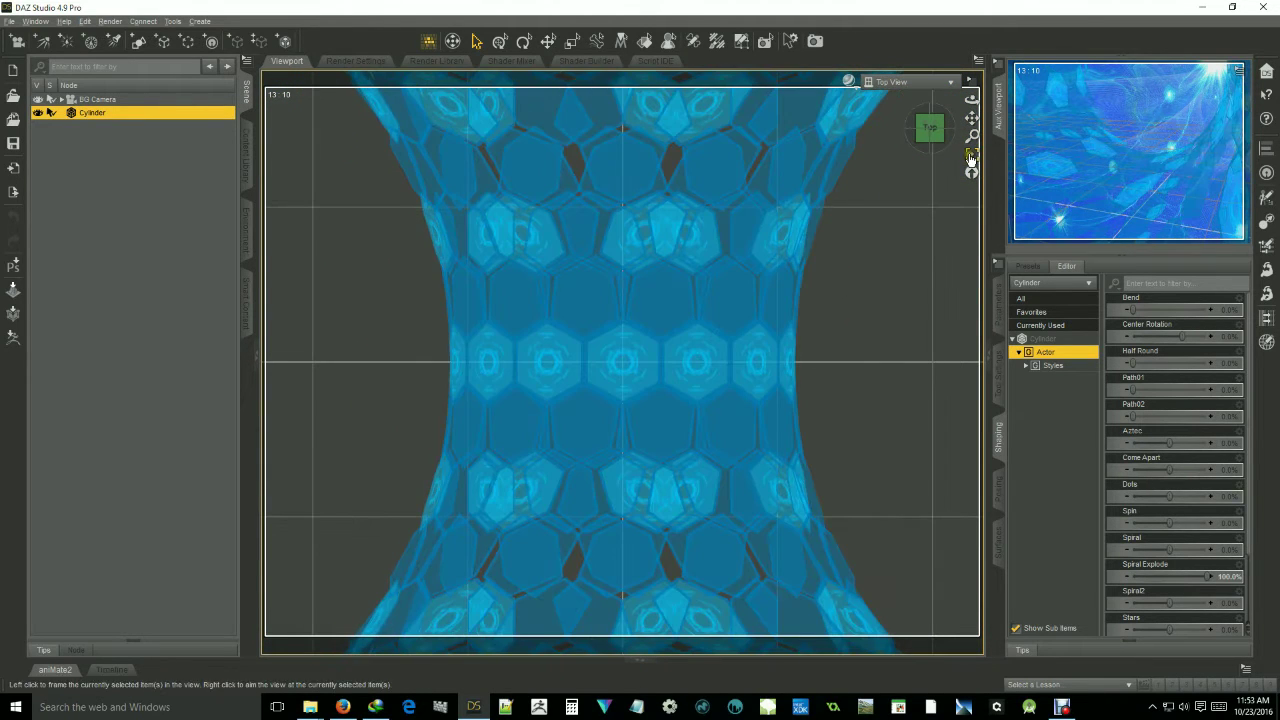
pyautogui.click(969, 158)
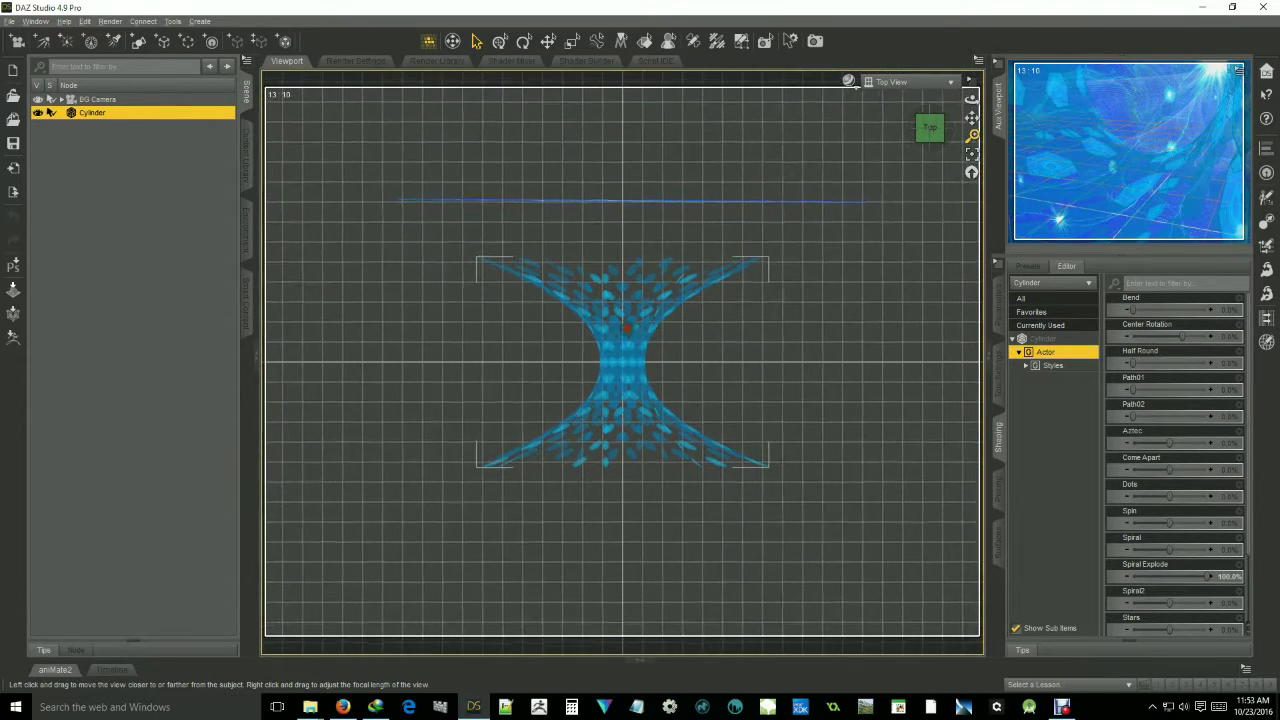
pyautogui.click(97, 99)
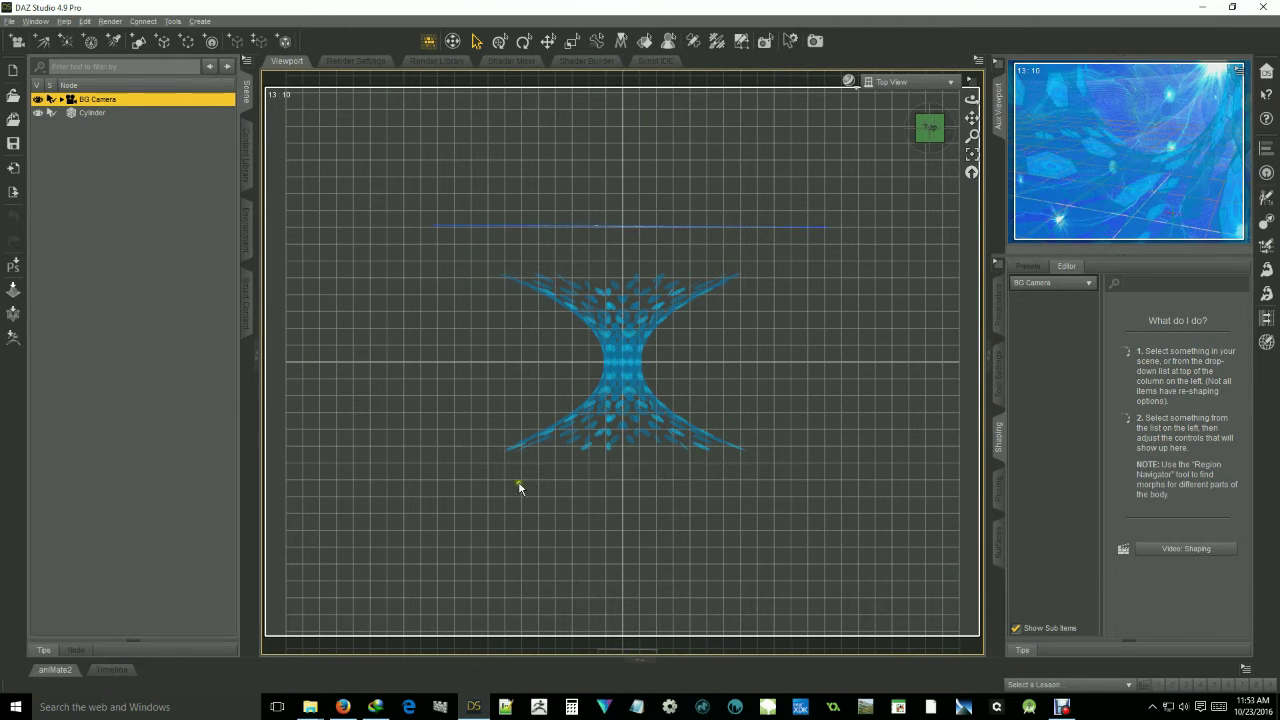
pyautogui.click(645, 578)
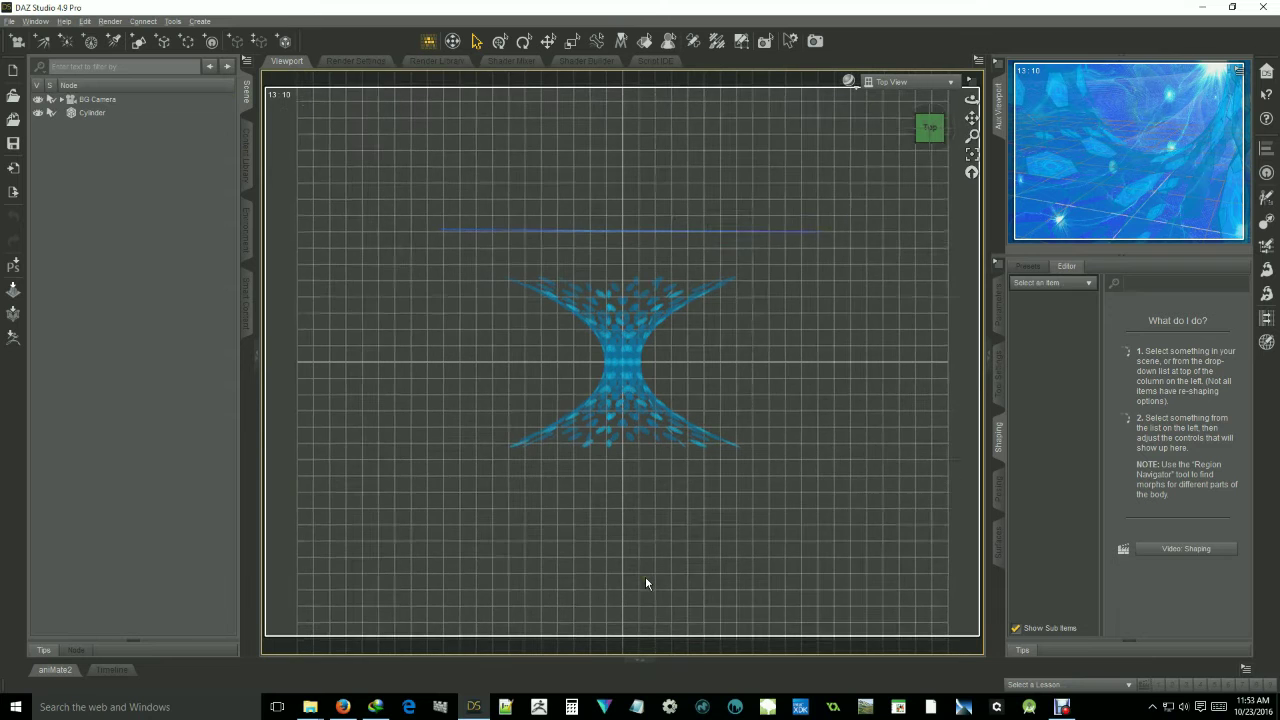
pyautogui.moveTo(972, 118); pyautogui.dragTo(972, 29)
pyautogui.moveTo(636, 334); pyautogui.dragTo(633, 313)
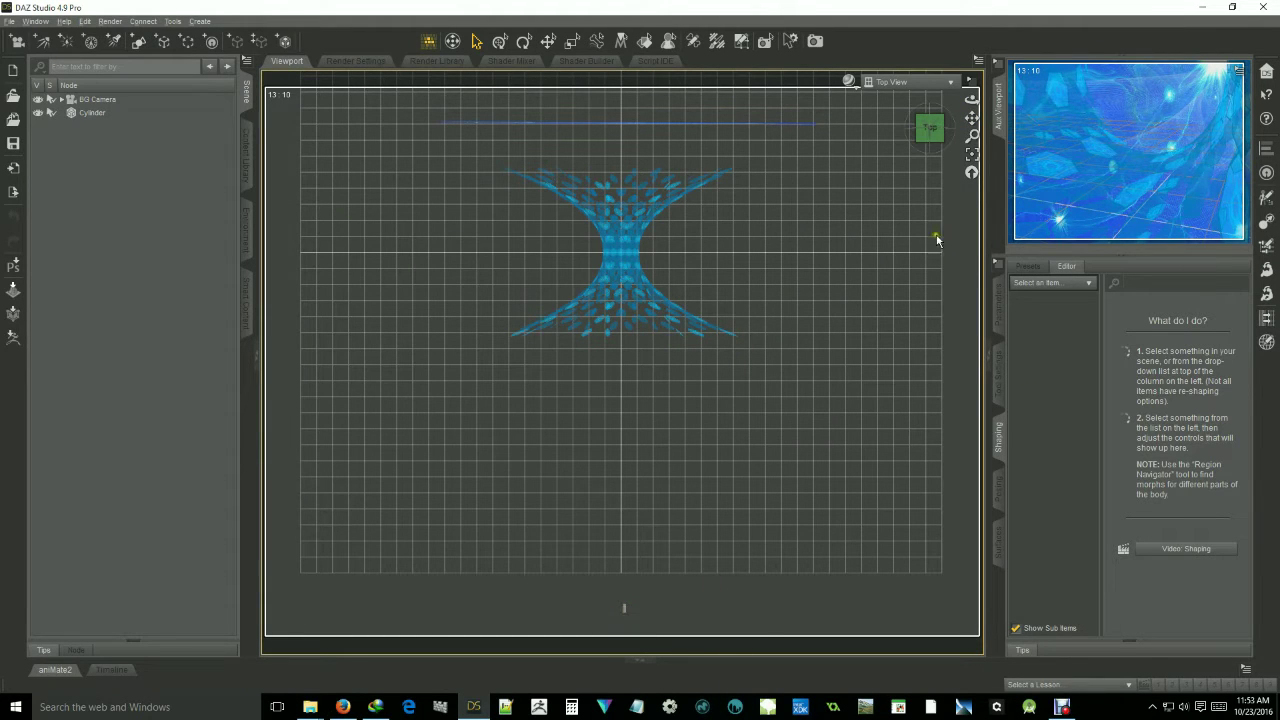
# - Set the auxiliary viewport to look through BG Camera
pyautogui.click(998, 66)
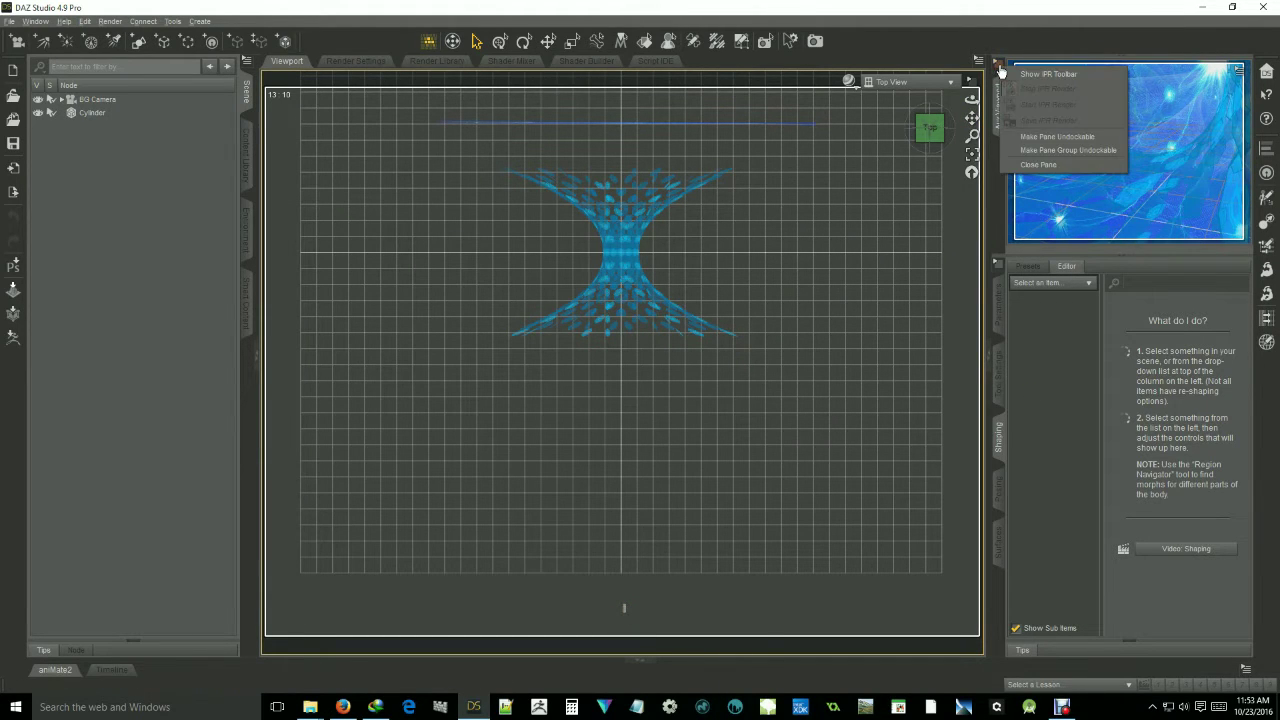
pyautogui.click(1045, 74)
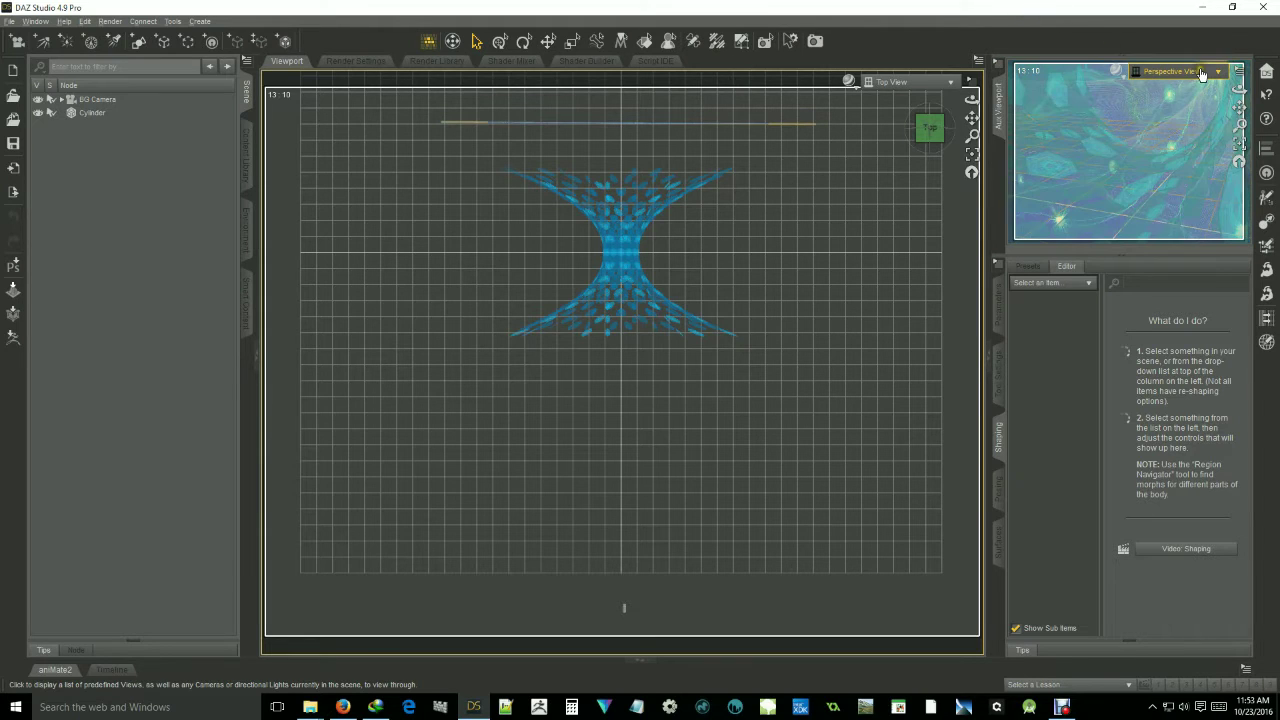
pyautogui.click(1160, 72)
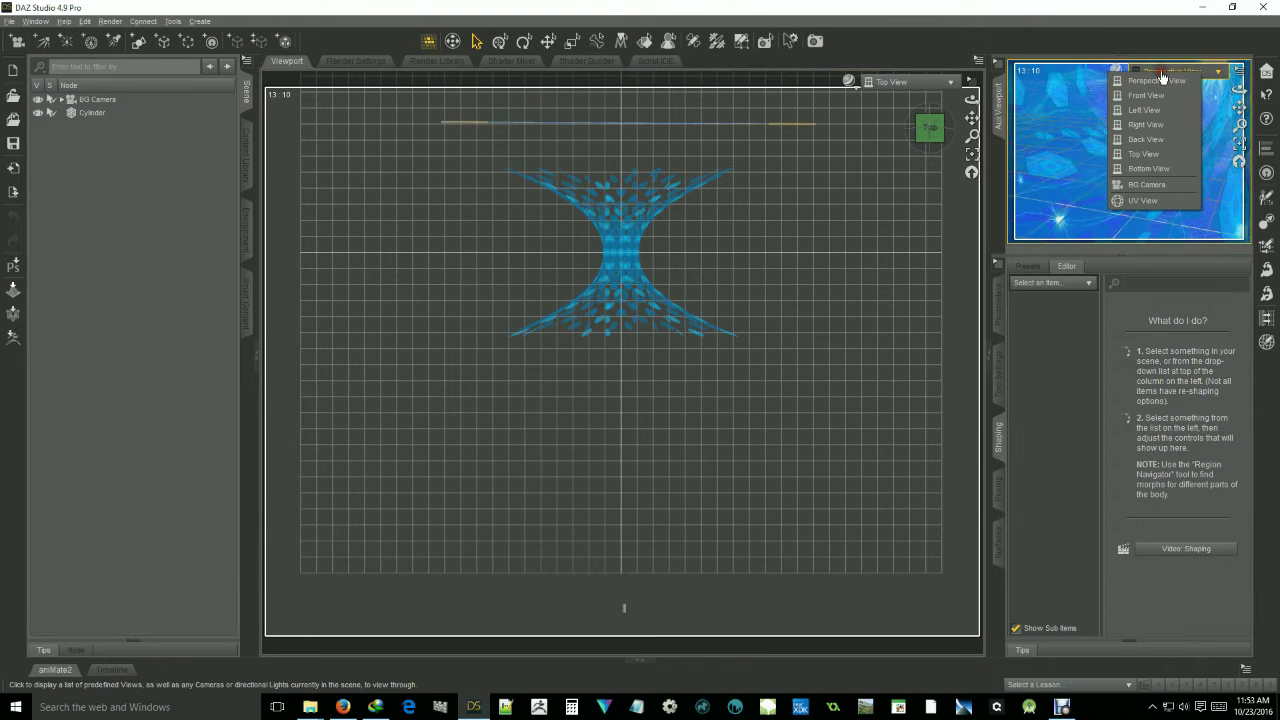
pyautogui.click(1164, 191)
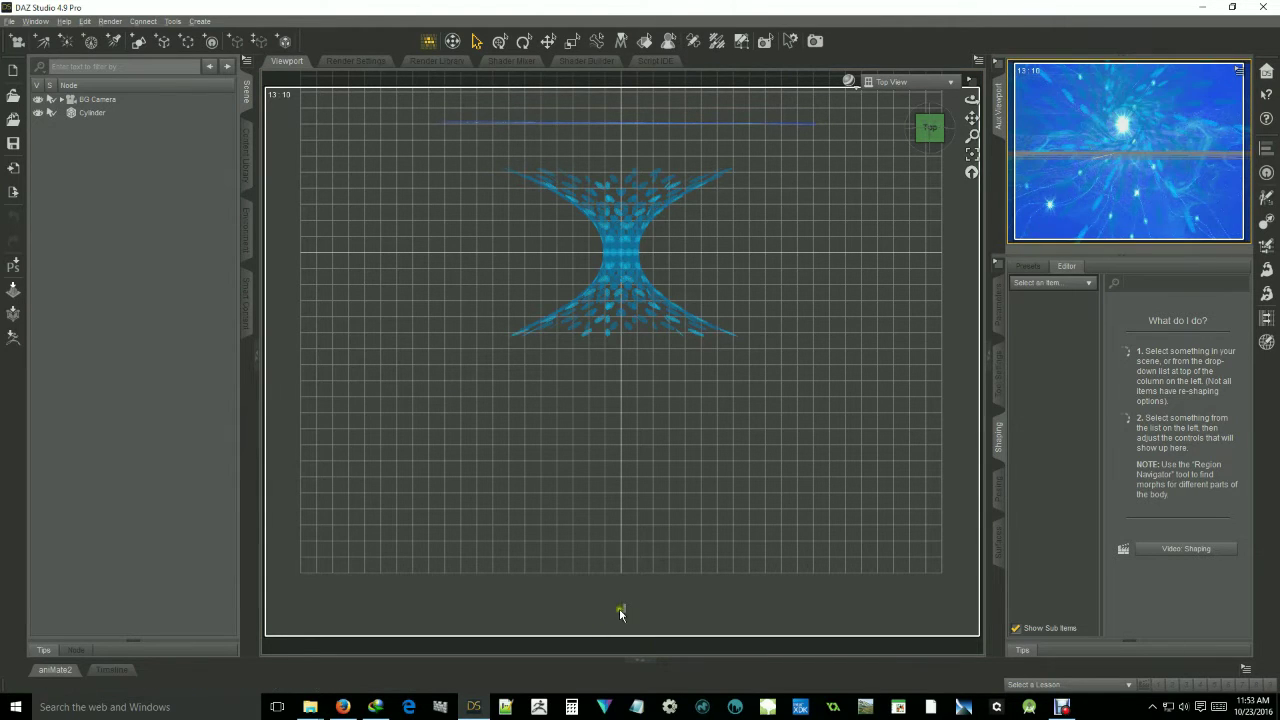
# - Select BG Camera, look through it in the main viewport and orbit it to examine how the background follows
pyautogui.click(625, 606)
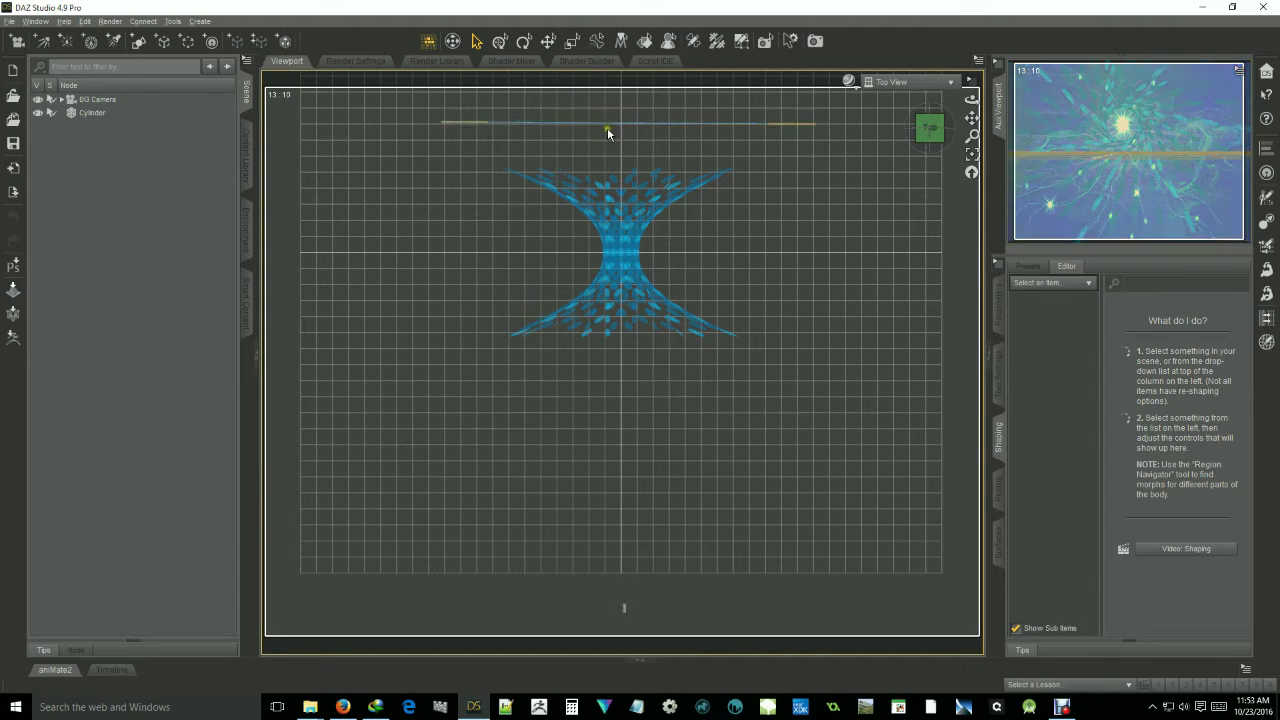
pyautogui.click(612, 606)
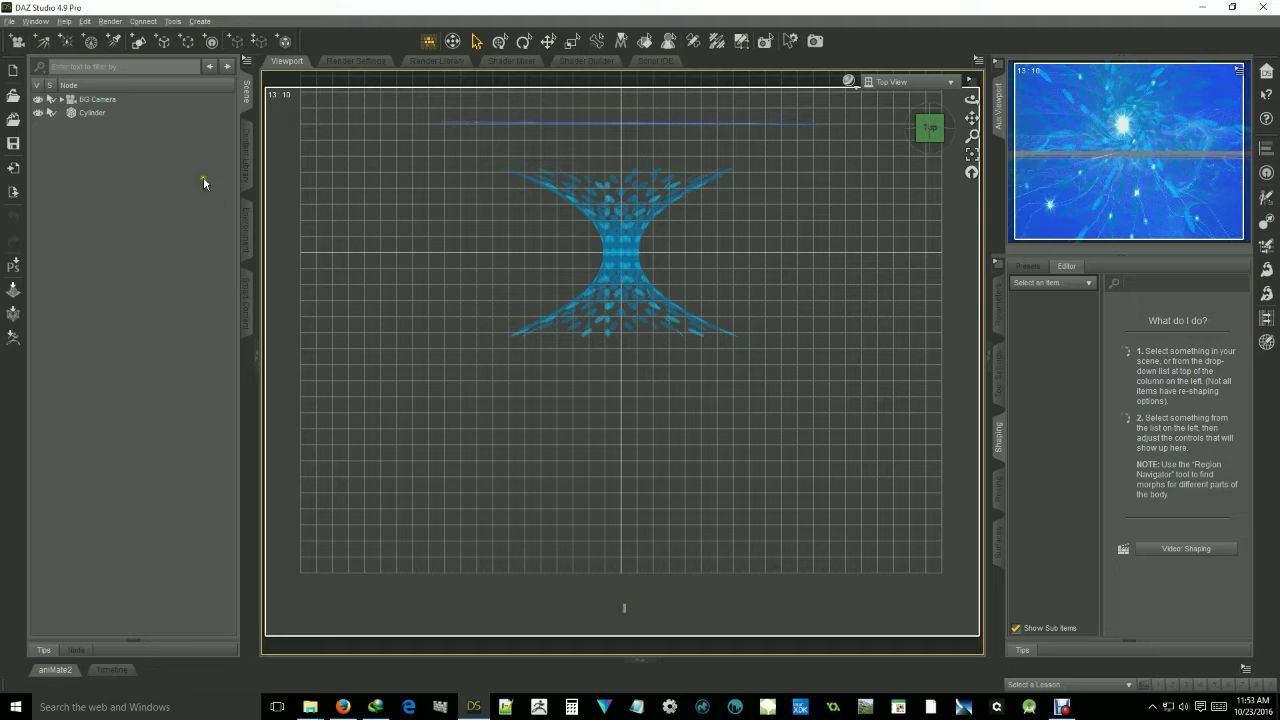
pyautogui.click(106, 100)
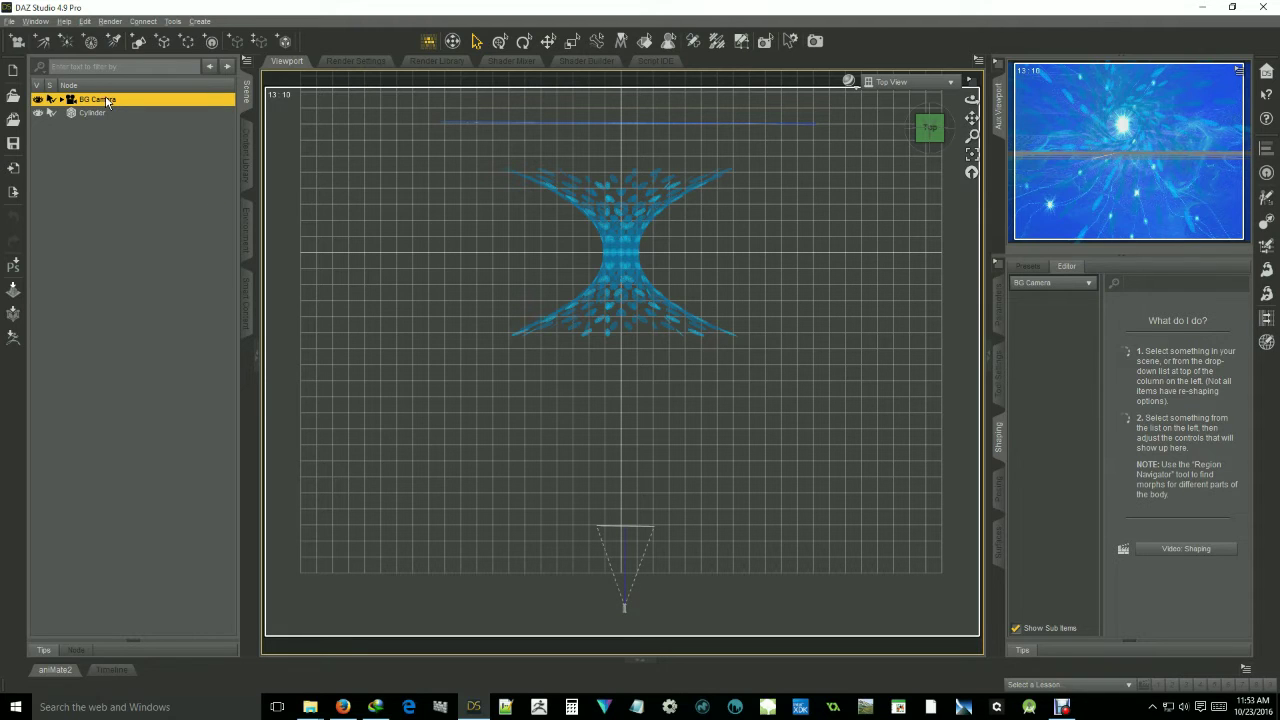
pyautogui.click(909, 84)
pyautogui.click(906, 200)
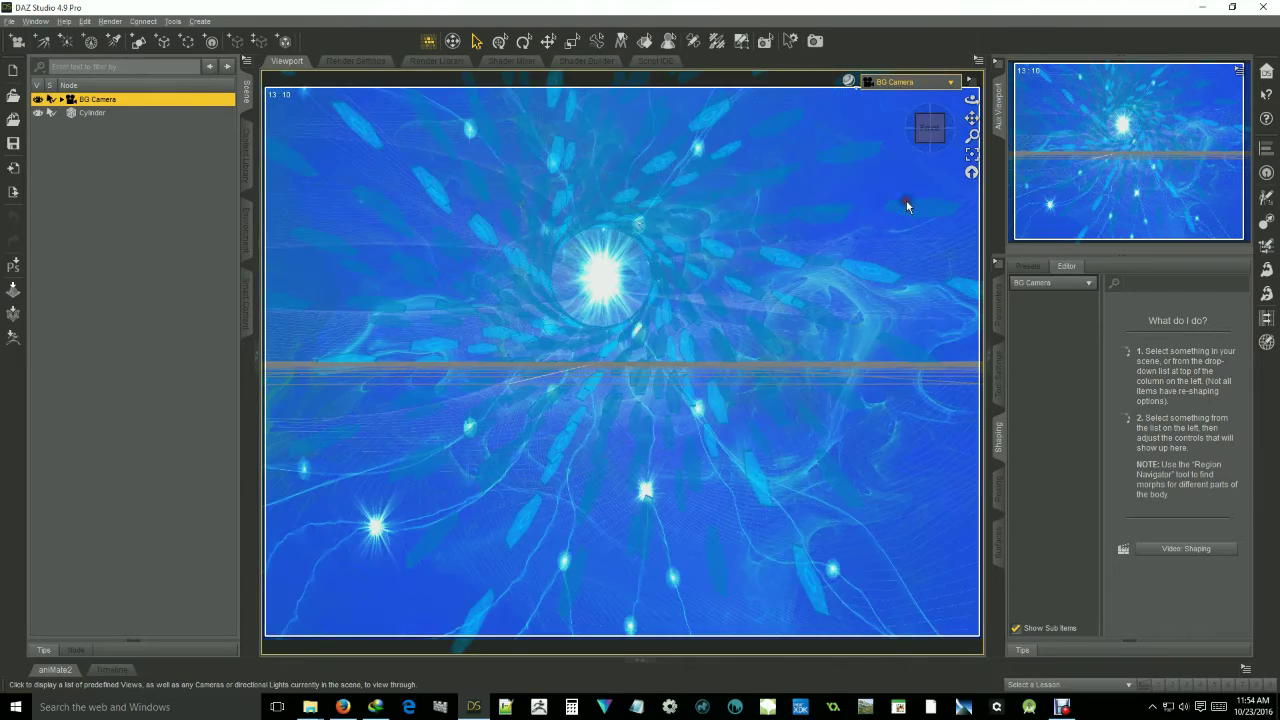
pyautogui.moveTo(944, 151); pyautogui.dragTo(928, 129)
pyautogui.moveTo(948, 194); pyautogui.dragTo(948, 196)
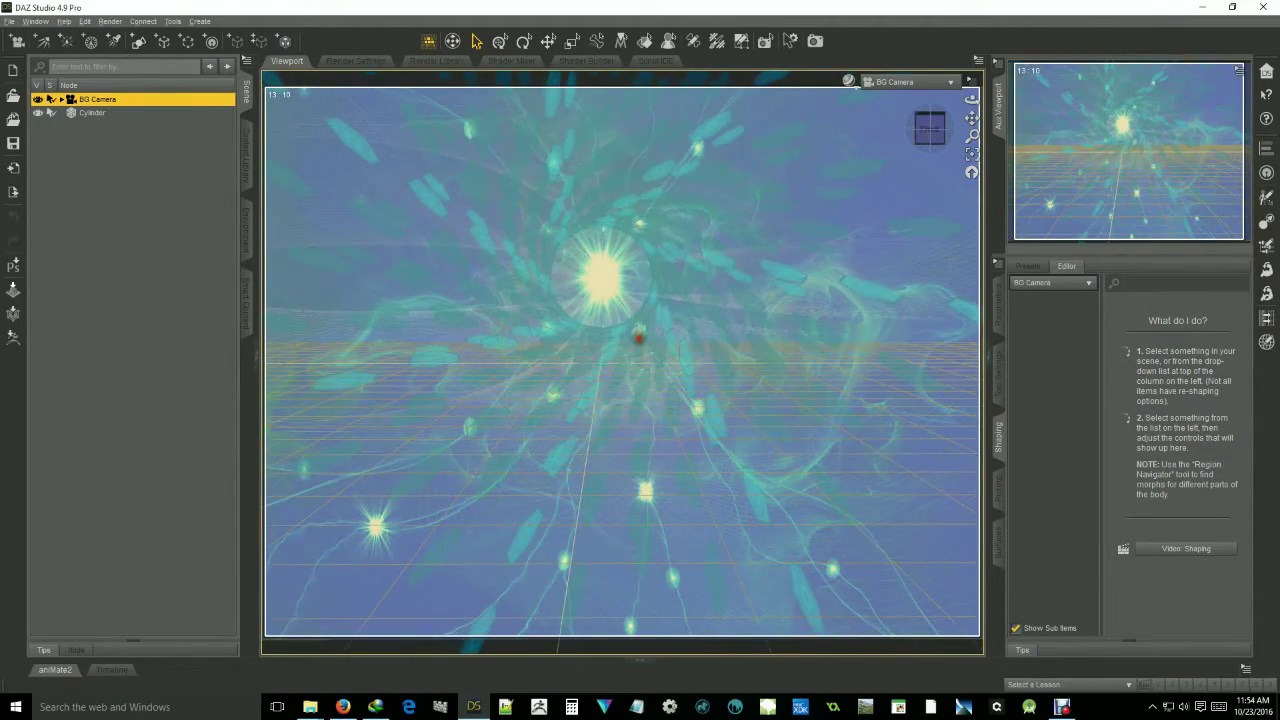
pyautogui.moveTo(929, 129); pyautogui.dragTo(926, 128)
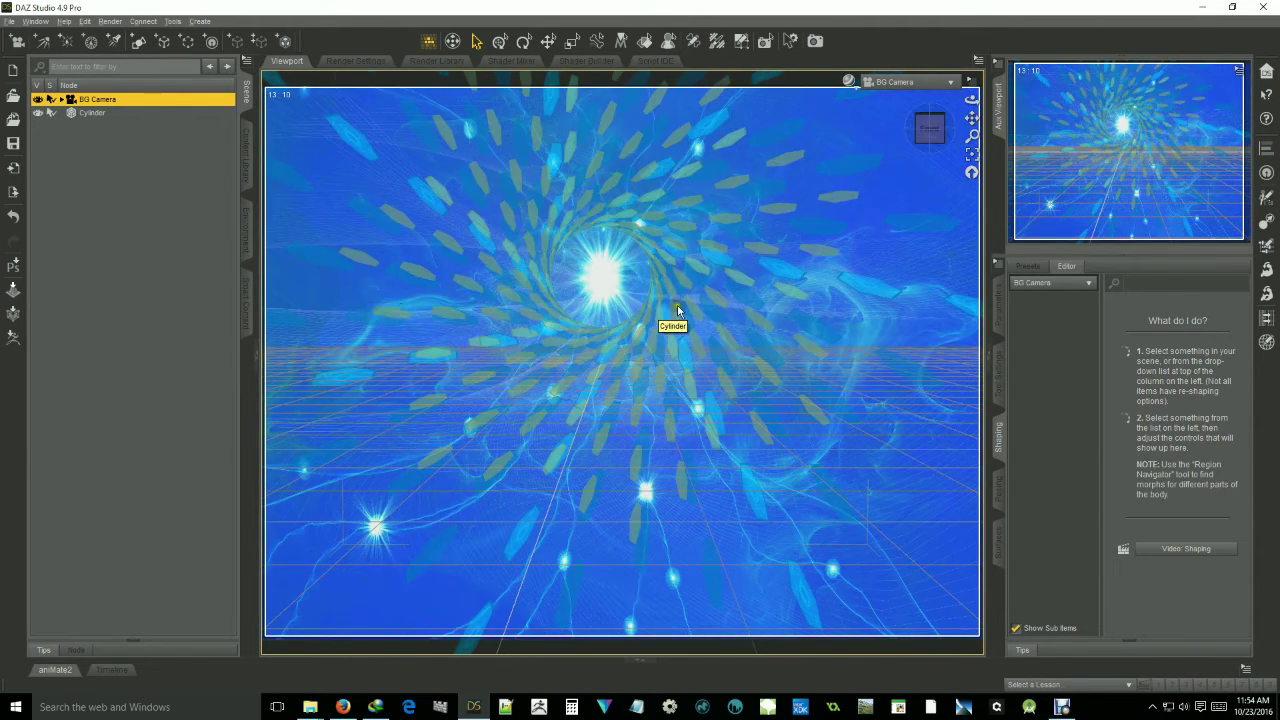
# - Set the Cylinder's Spin morph to 31.5% and its Spiral Explode morph to 27.9%
pyautogui.click(677, 311)
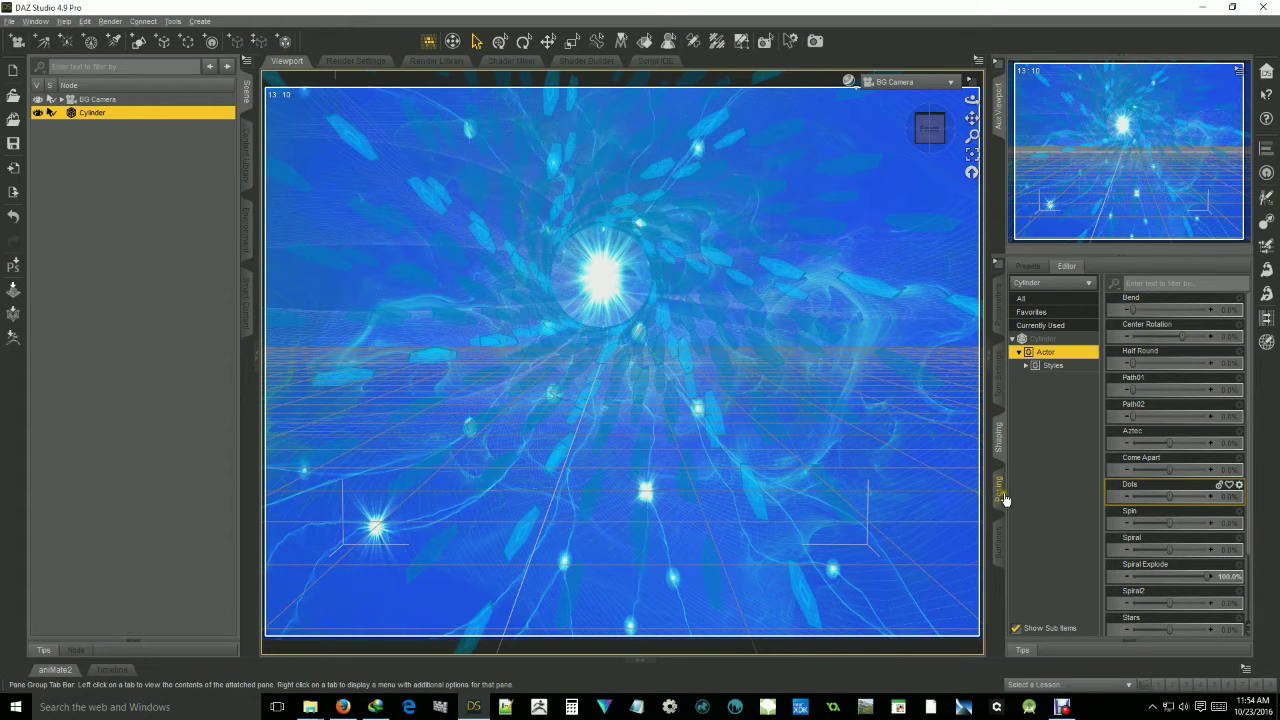
pyautogui.scroll(-2, 1177, 566)
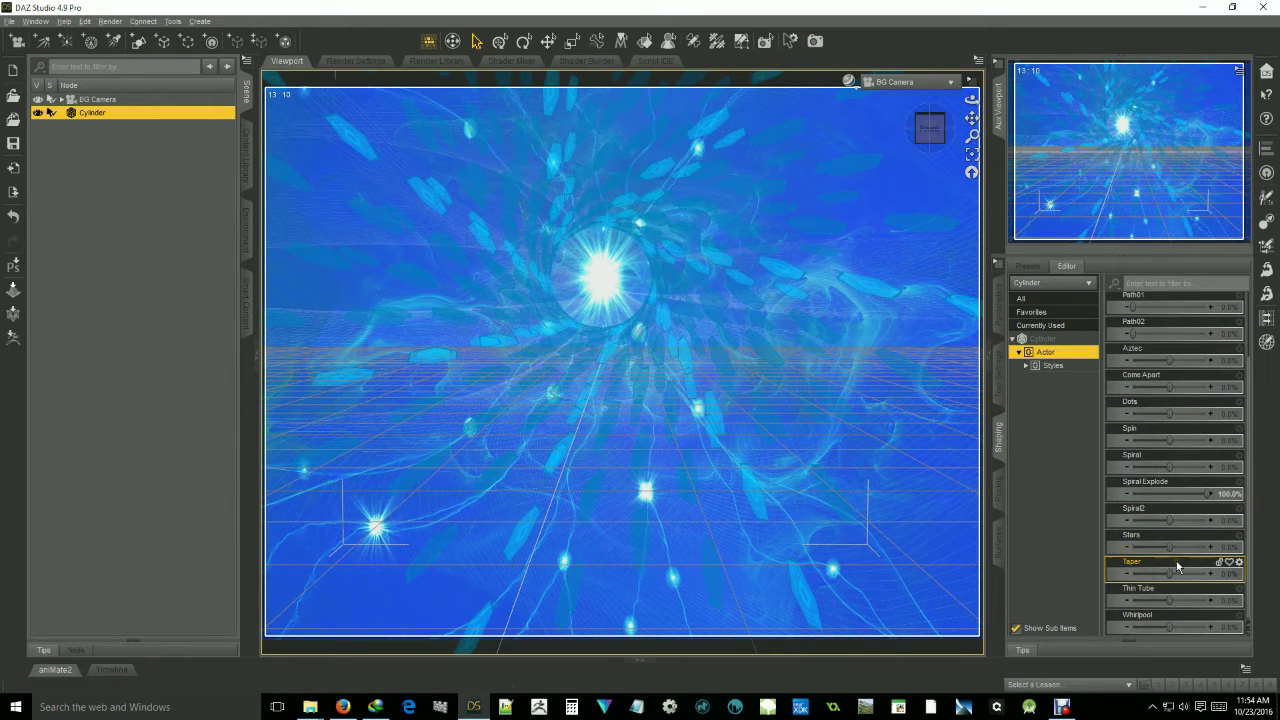
pyautogui.moveTo(1169, 440)
pyautogui.mouseDown()
pyautogui.moveTo(1241, 441)
pyautogui.moveTo(1034, 415)
pyautogui.moveTo(1186, 432)
pyautogui.mouseUp()
pyautogui.moveTo(1208, 494)
pyautogui.mouseDown()
pyautogui.moveTo(1134, 497)
pyautogui.moveTo(1205, 478)
pyautogui.moveTo(1127, 471)
pyautogui.moveTo(1228, 484)
pyautogui.moveTo(1180, 480)
pyautogui.moveTo(1183, 467)
pyautogui.moveTo(1200, 480)
pyautogui.mouseUp()
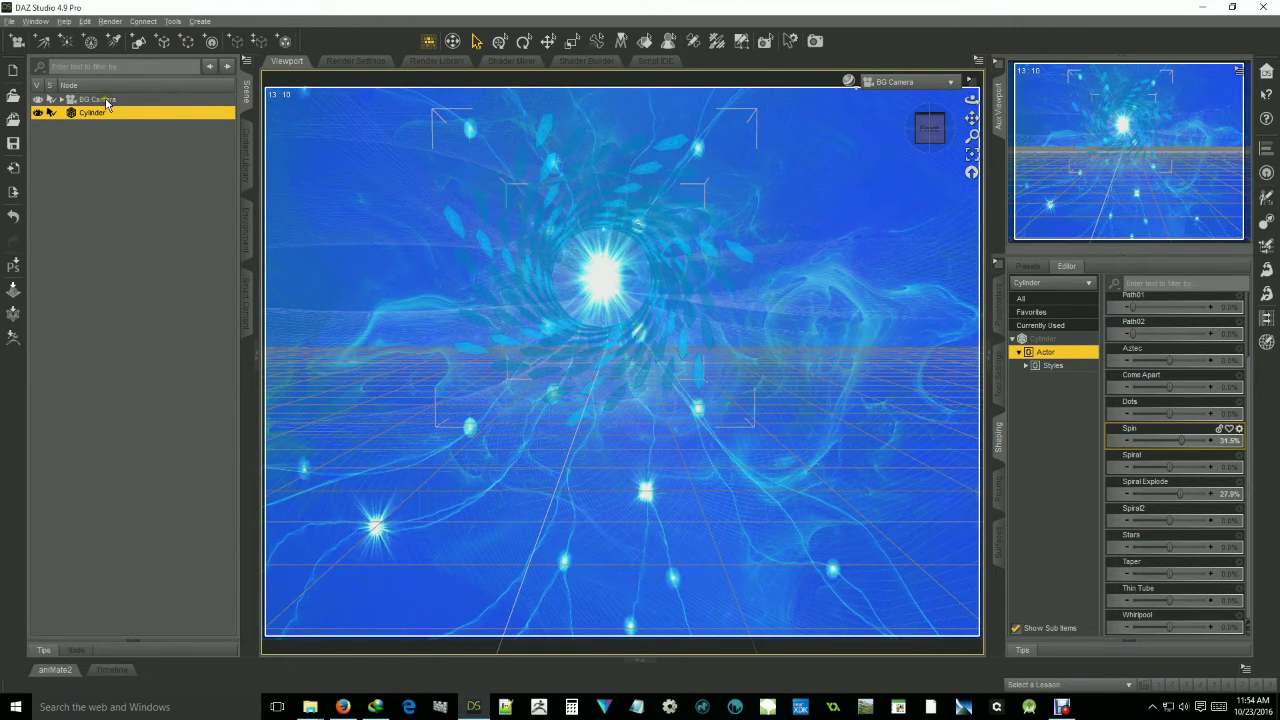
# - Delete BG Camera and the Cylinder from the scene
pyautogui.click(106, 102)
pyautogui.press('Delete')
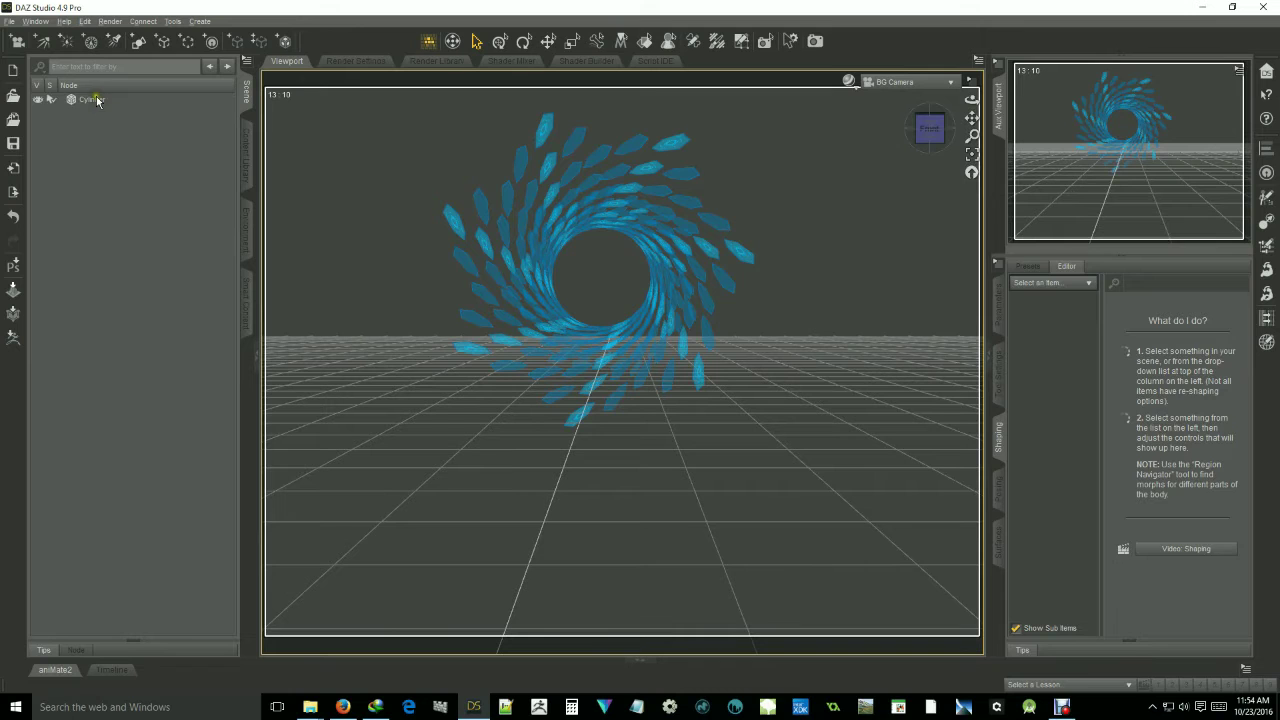
pyautogui.click(97, 100)
pyautogui.press('Delete')
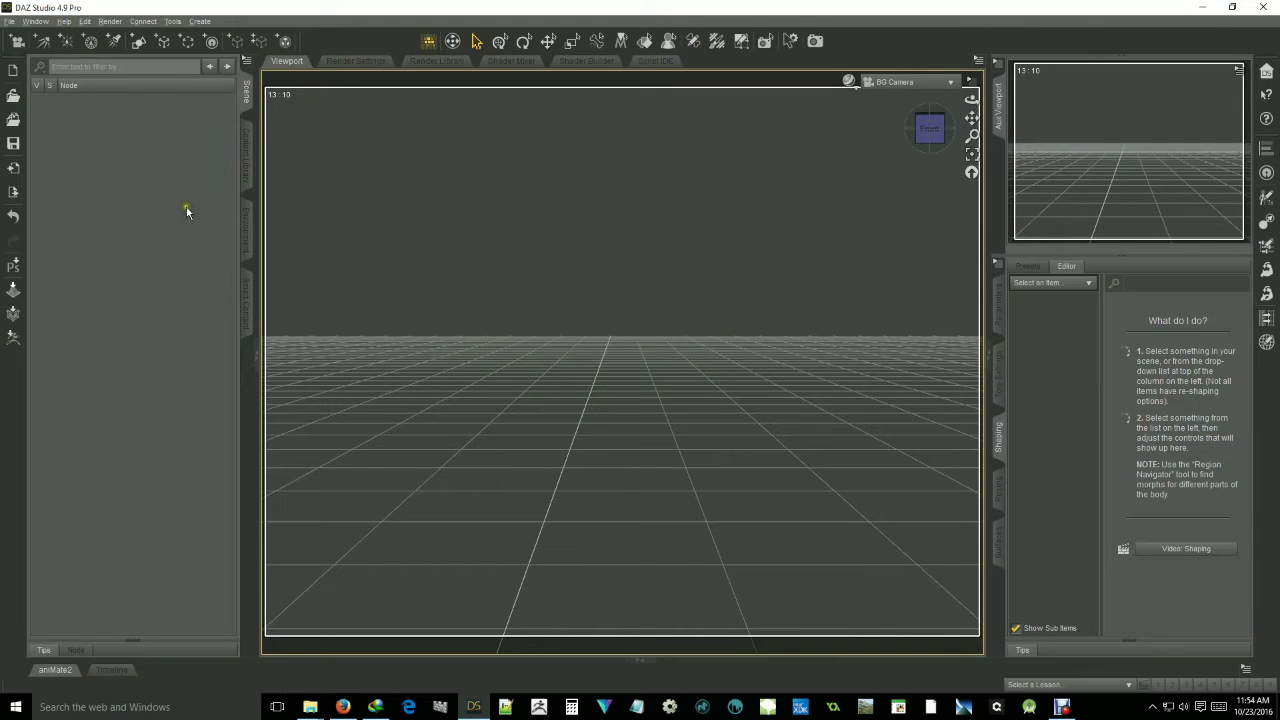
# - Load the Cylinder Half prop from the VR Interface folder and view it along its length
pyautogui.click(245, 150)
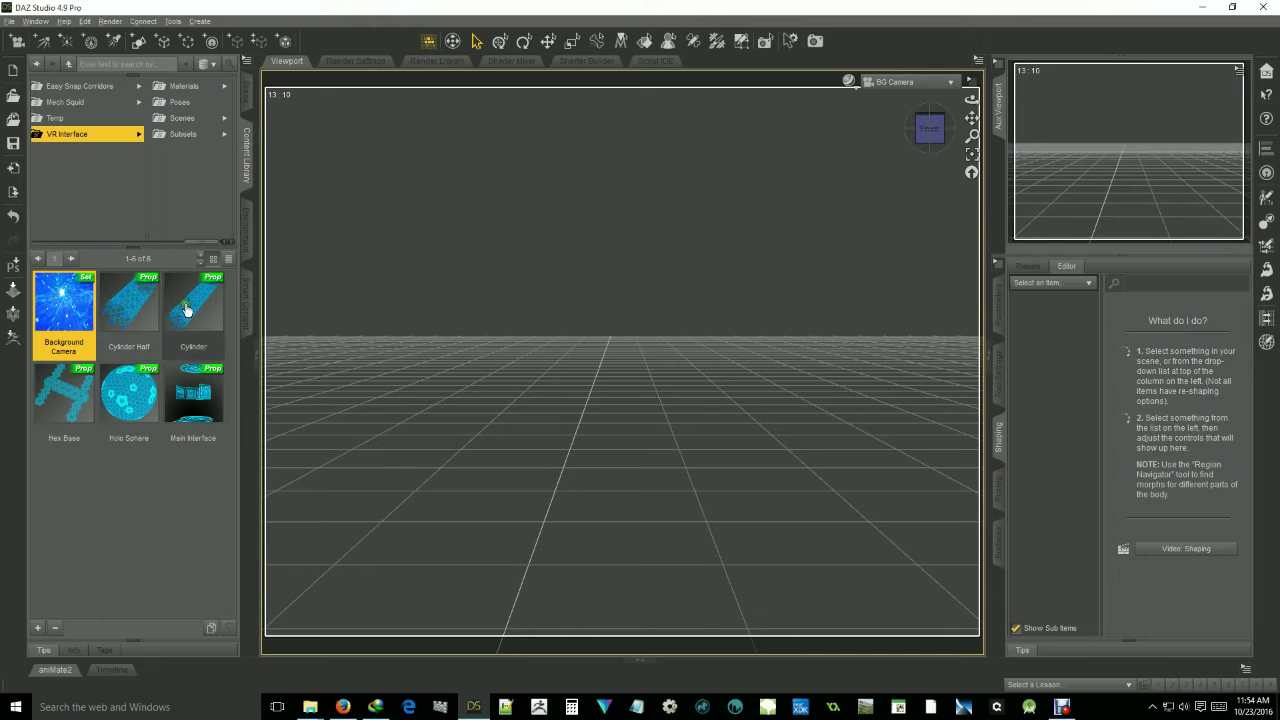
pyautogui.moveTo(128, 308)
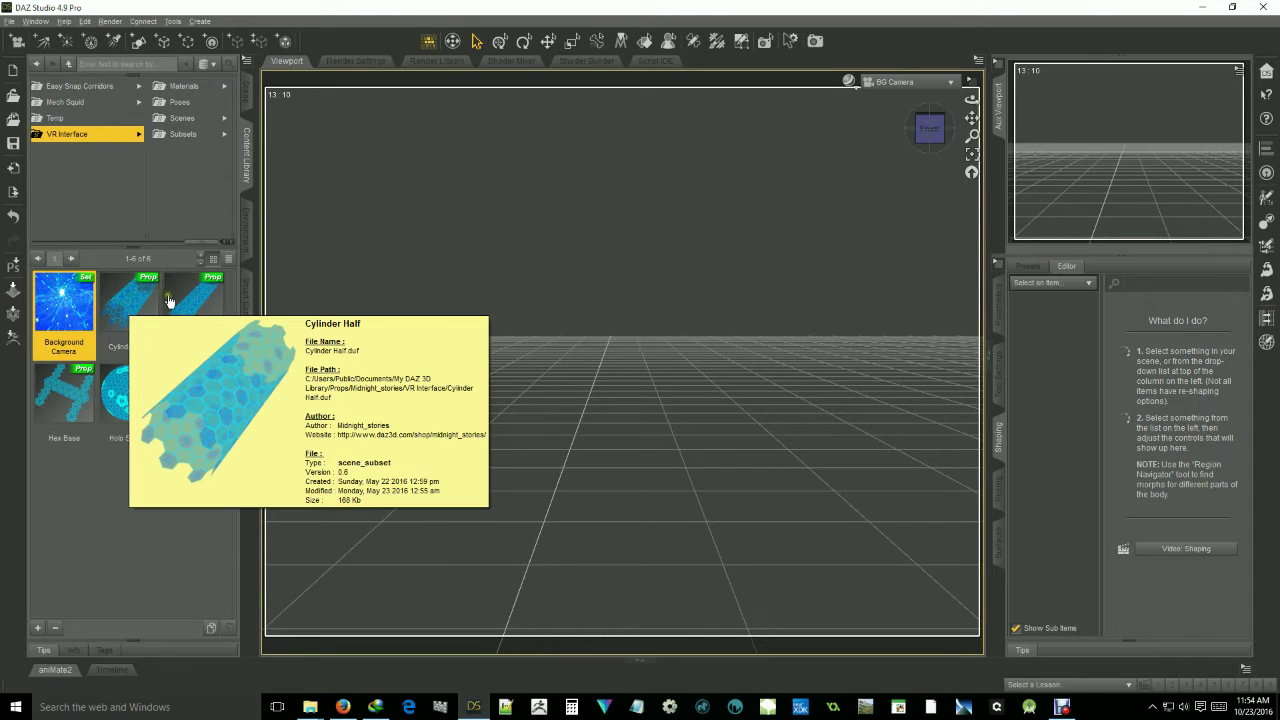
pyautogui.doubleClick(126, 312)
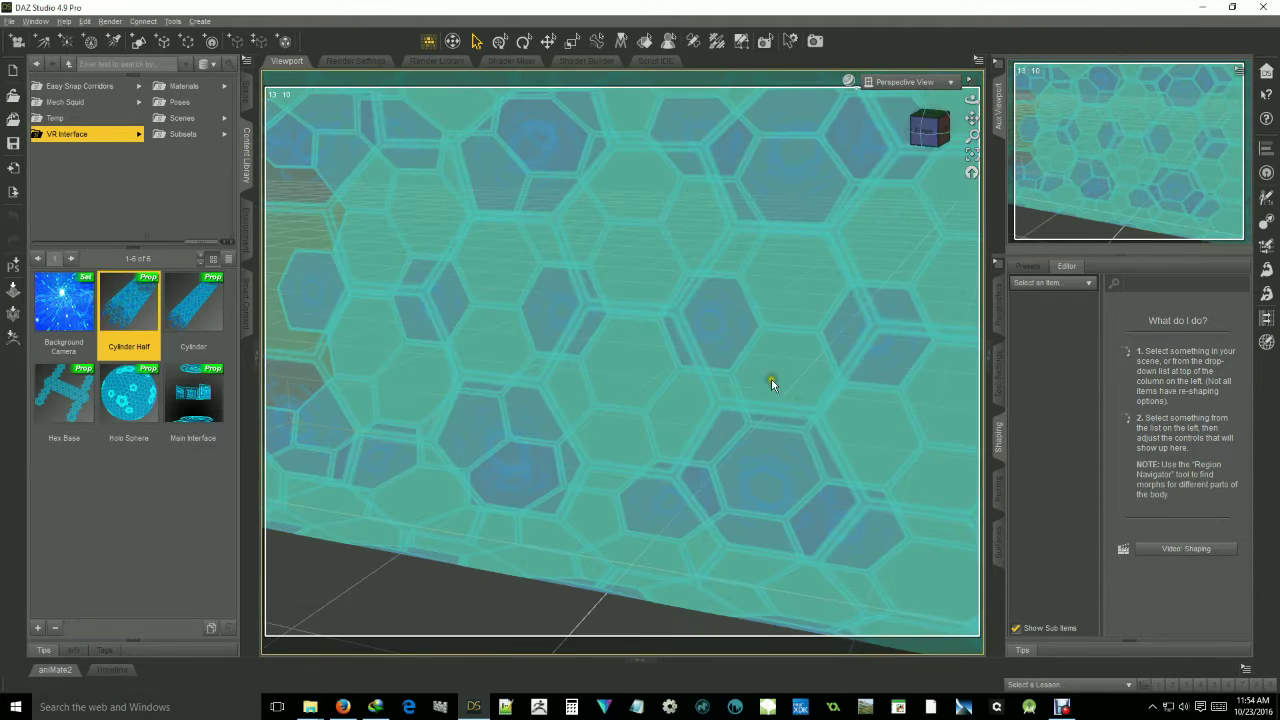
pyautogui.scroll(-10, 645, 258)
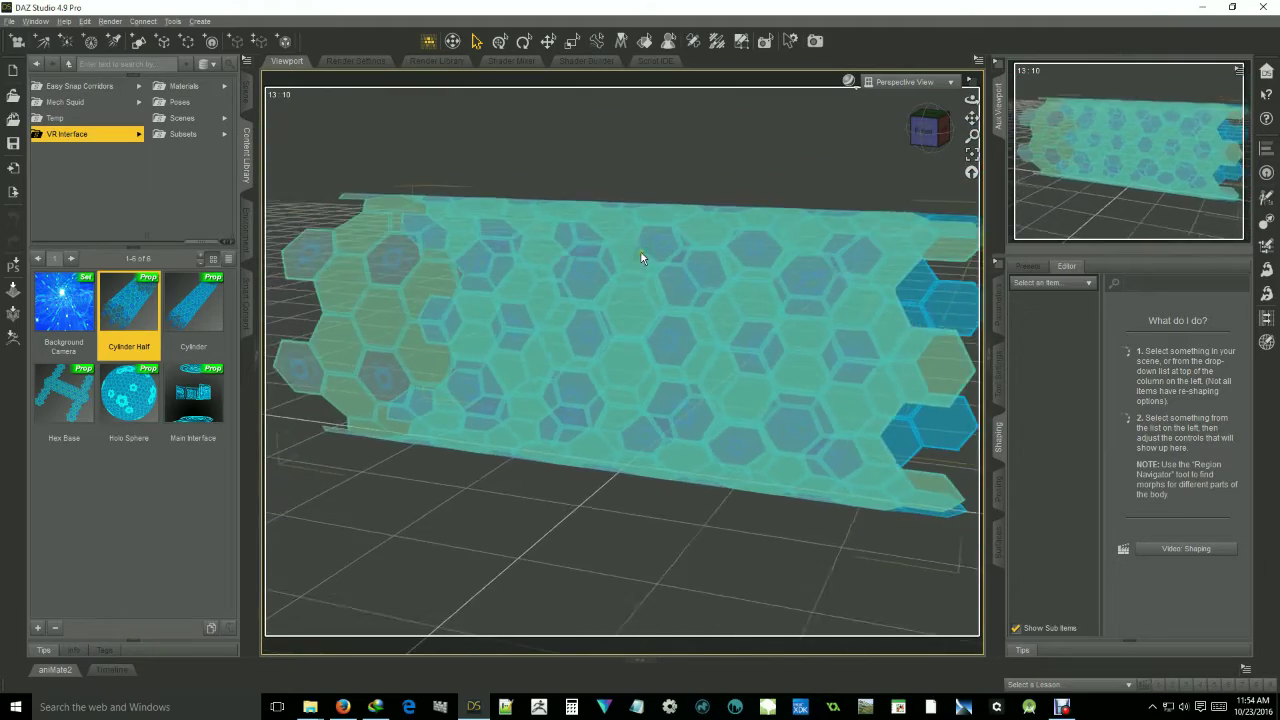
pyautogui.scroll(-5, 640, 257)
pyautogui.moveTo(925, 130)
pyautogui.mouseDown()
pyautogui.moveTo(868, 92)
pyautogui.moveTo(885, 140)
pyautogui.moveTo(850, 180)
pyautogui.moveTo(895, 200)
pyautogui.moveTo(975, 175)
pyautogui.moveTo(928, 130)
pyautogui.mouseUp()
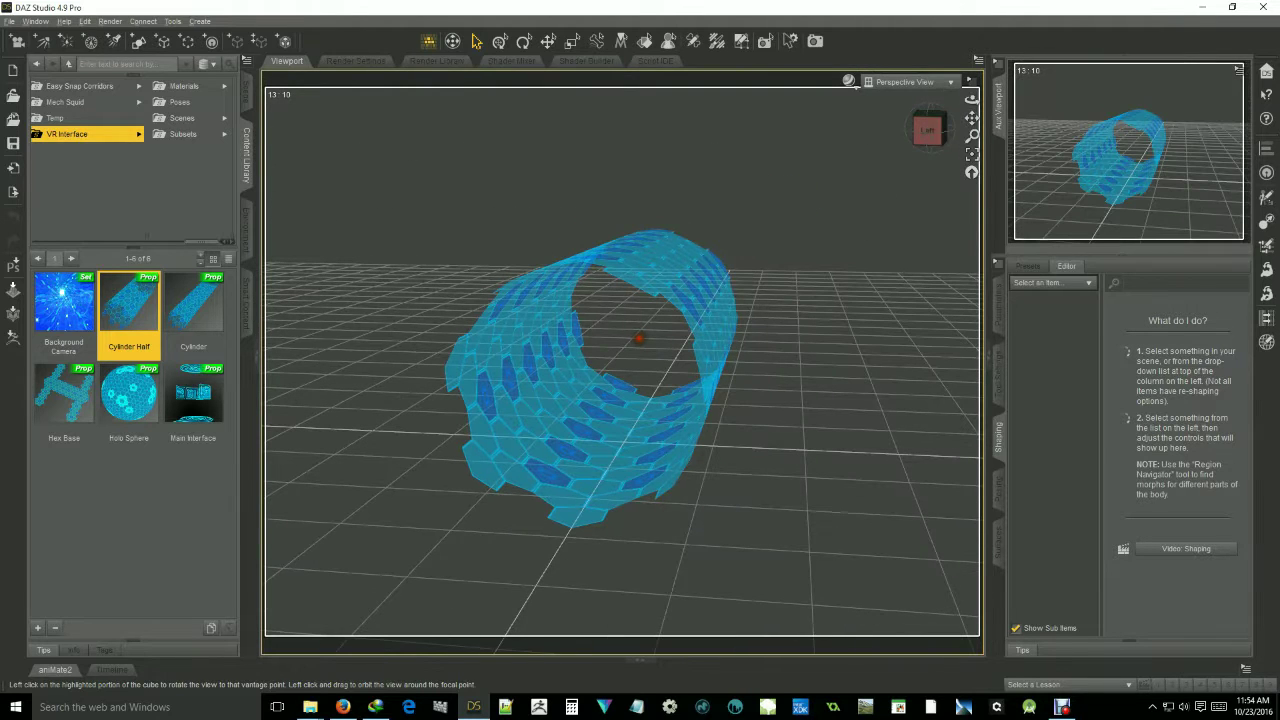
# - Select the Cylinder Half, try its Half Round morph and set its Path02 morph to 100%
pyautogui.click(697, 397)
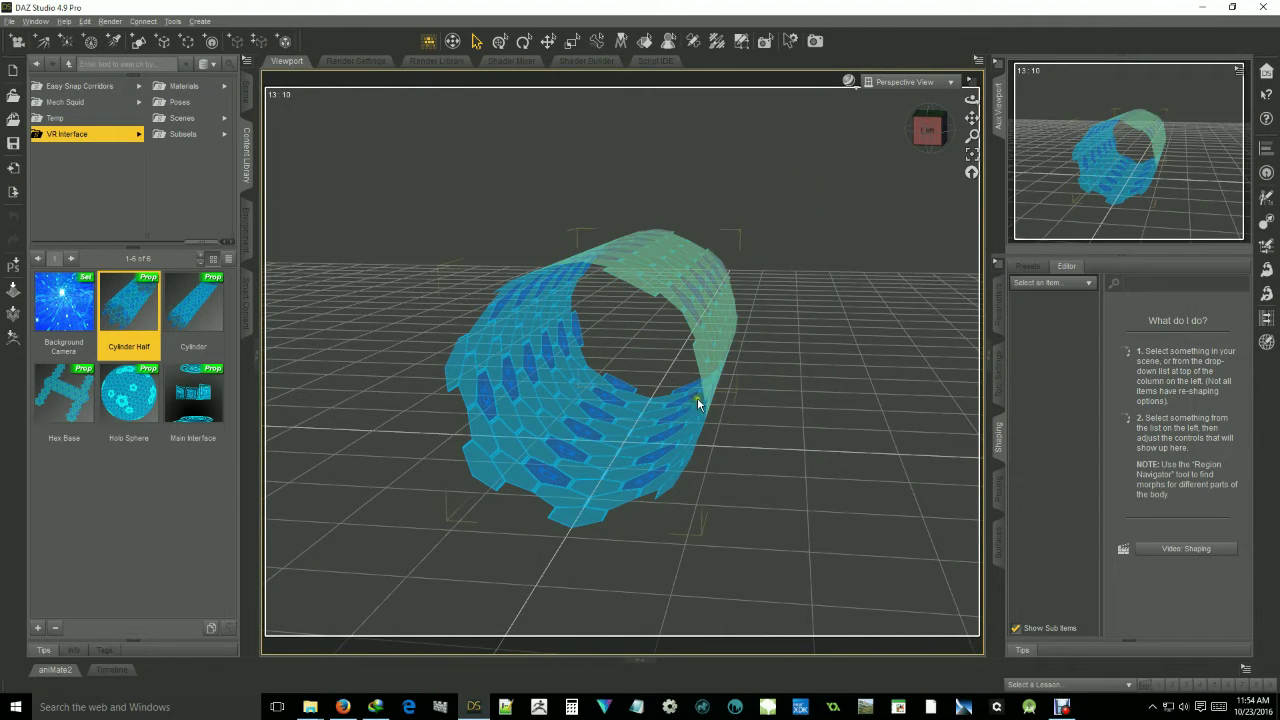
pyautogui.click(596, 449)
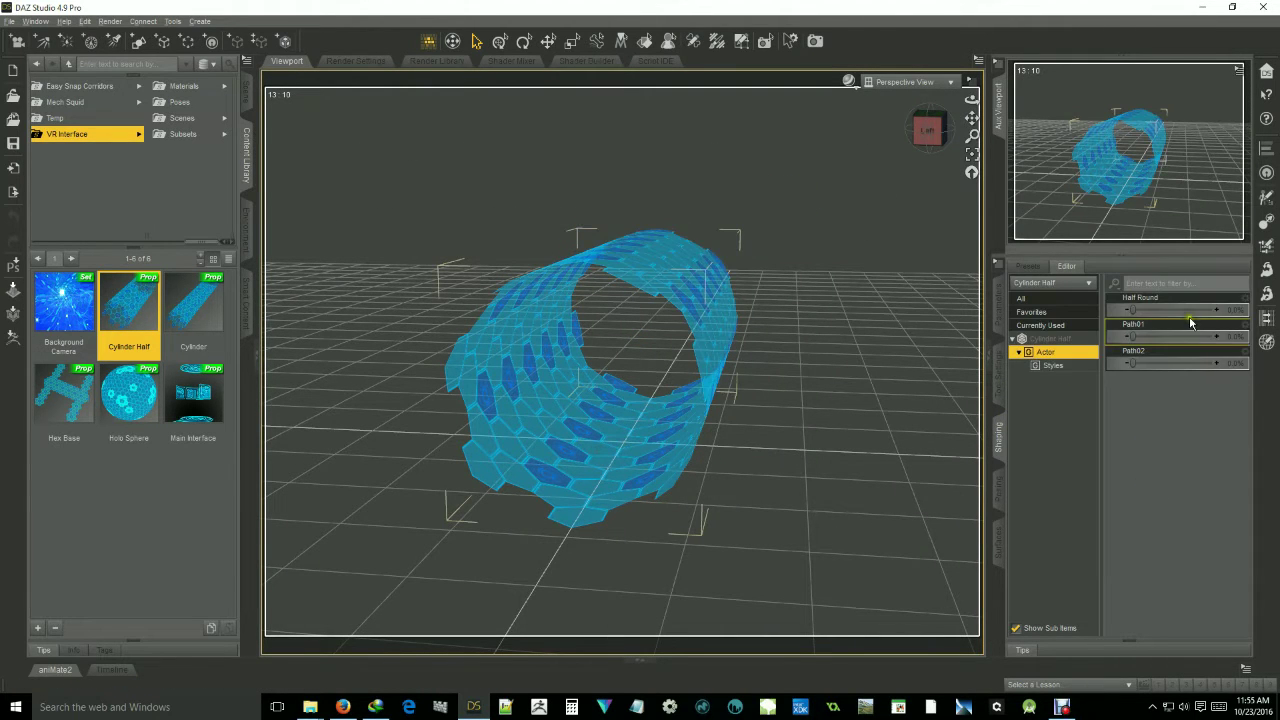
pyautogui.moveTo(1133, 307); pyautogui.dragTo(946, 303)
pyautogui.moveTo(1131, 364); pyautogui.dragTo(1276, 395)
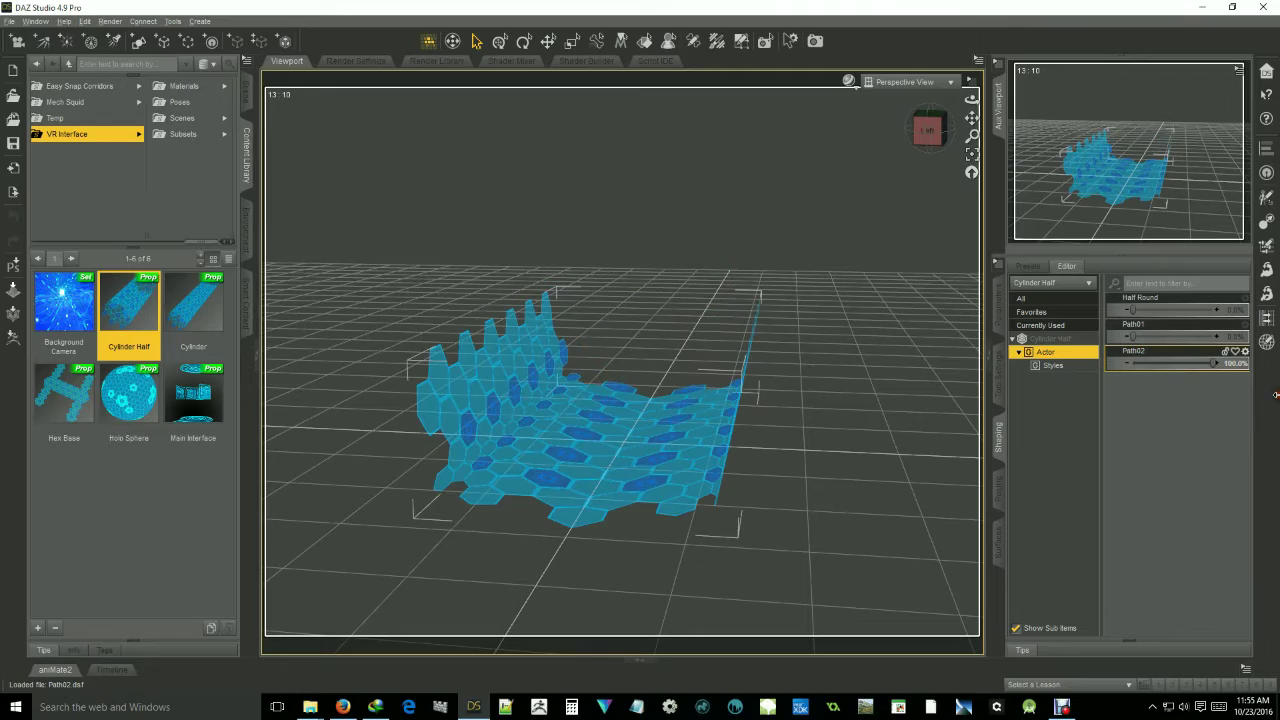
pyautogui.click(927, 130)
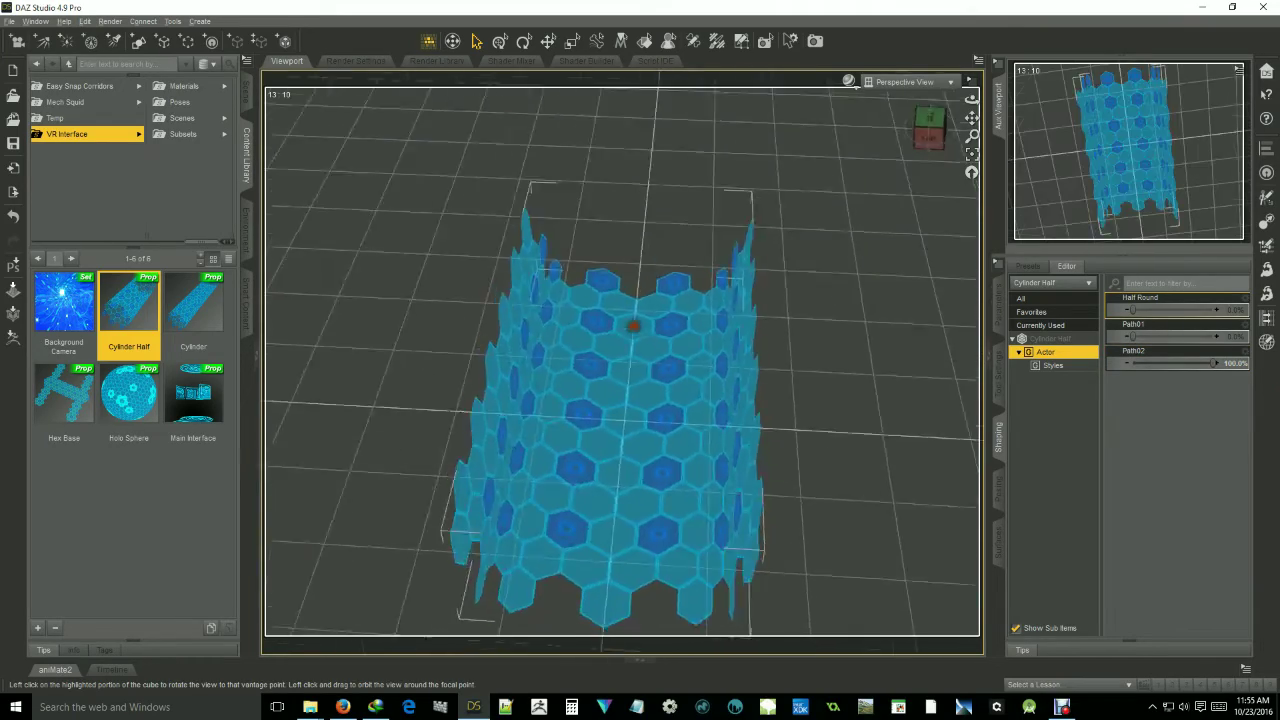
pyautogui.moveTo(928, 129); pyautogui.dragTo(798, 170)
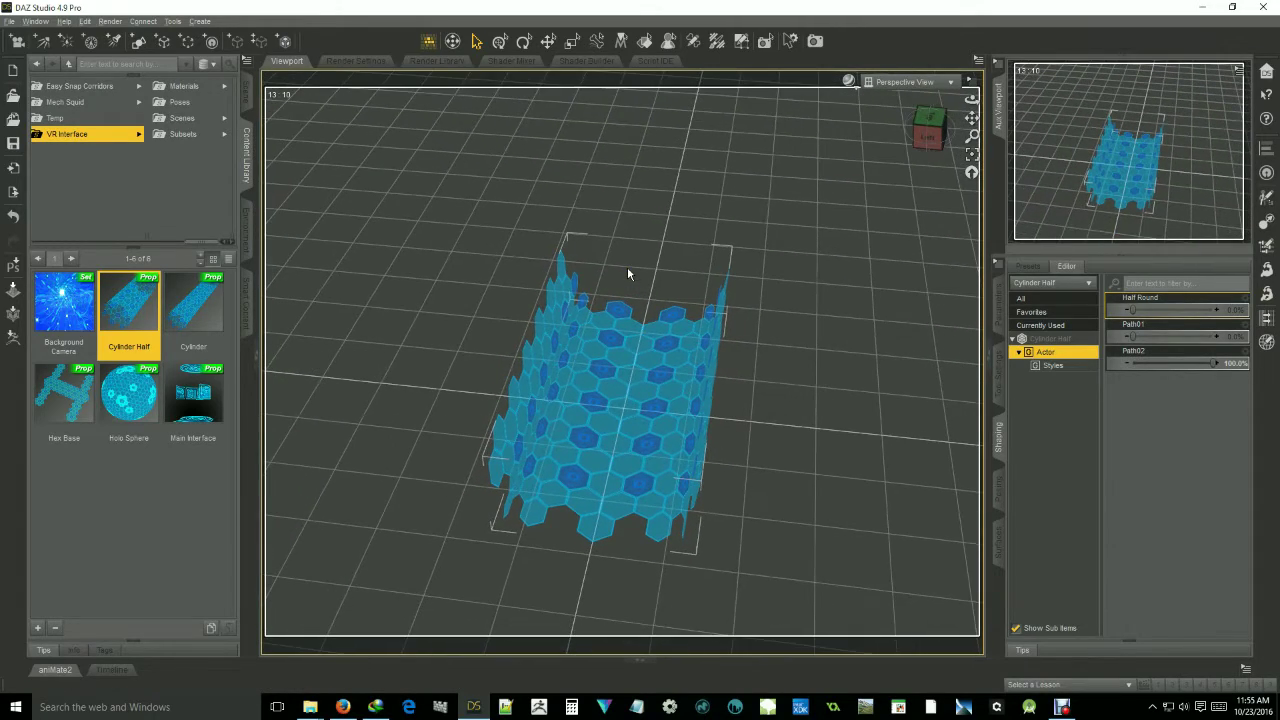
pyautogui.click(929, 116)
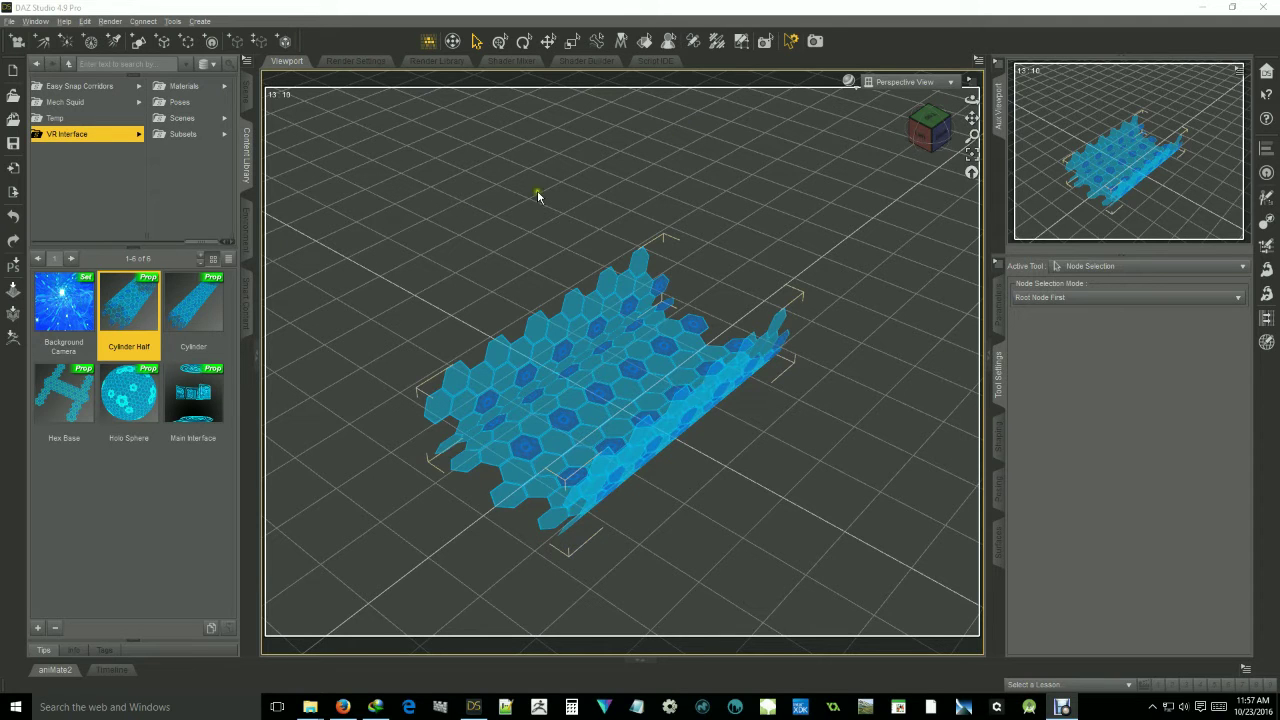
# - Activate the Rotate tool and locate the Tool Settings pane that holds its 30° snapping option
pyautogui.click(524, 43)
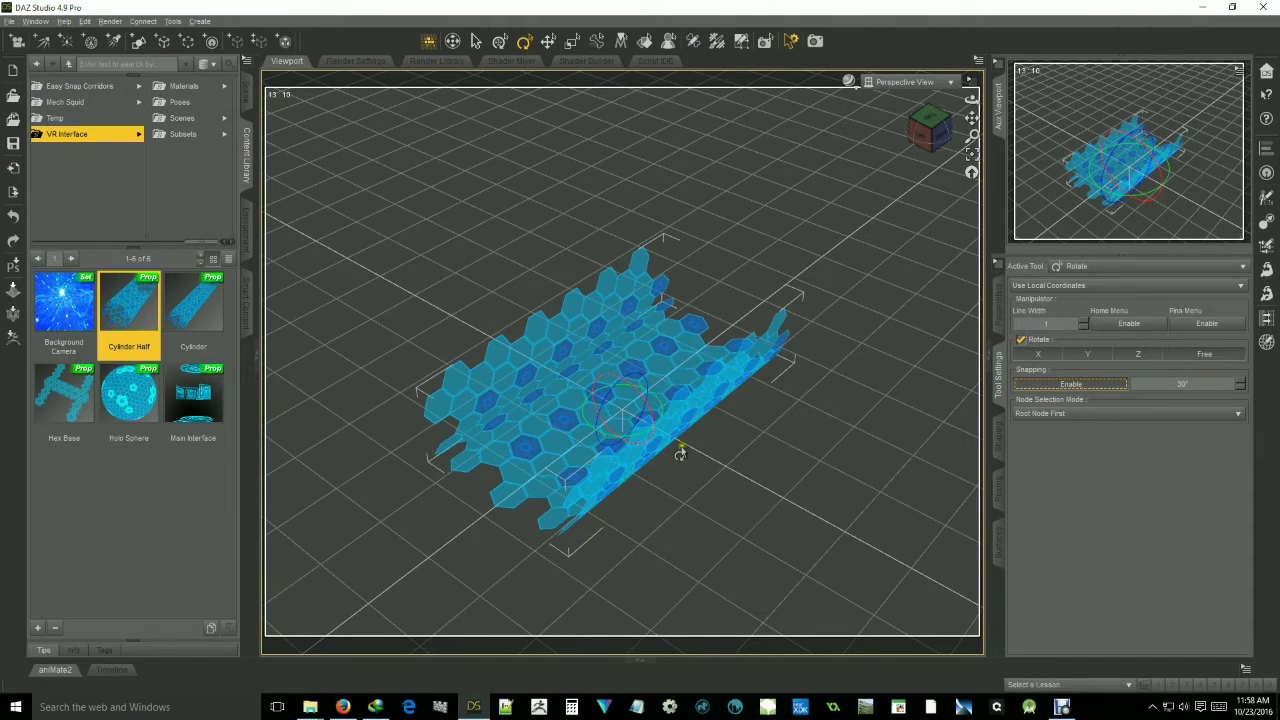
pyautogui.moveTo(602, 440)
pyautogui.mouseDown()
pyautogui.moveTo(637, 437)
pyautogui.moveTo(603, 435)
pyautogui.moveTo(639, 423)
pyautogui.moveTo(603, 436)
pyautogui.mouseUp()
pyautogui.click(174, 21)
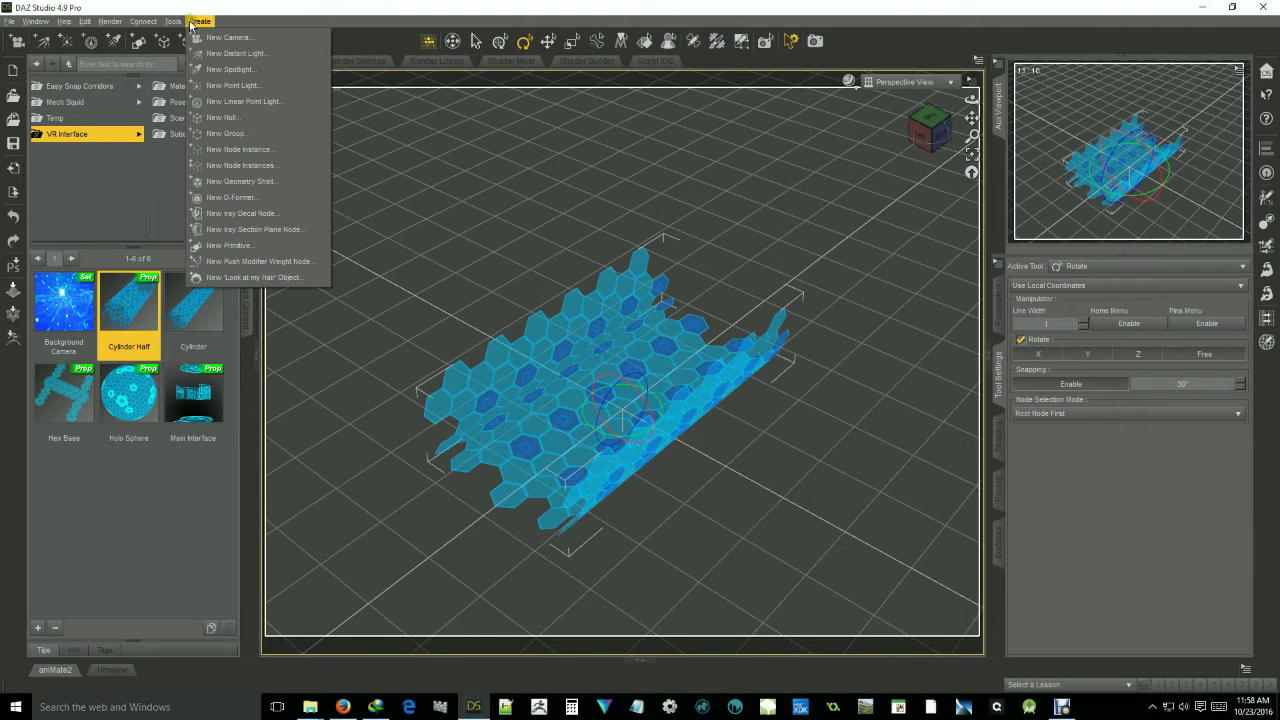
pyautogui.moveTo(117, 23)
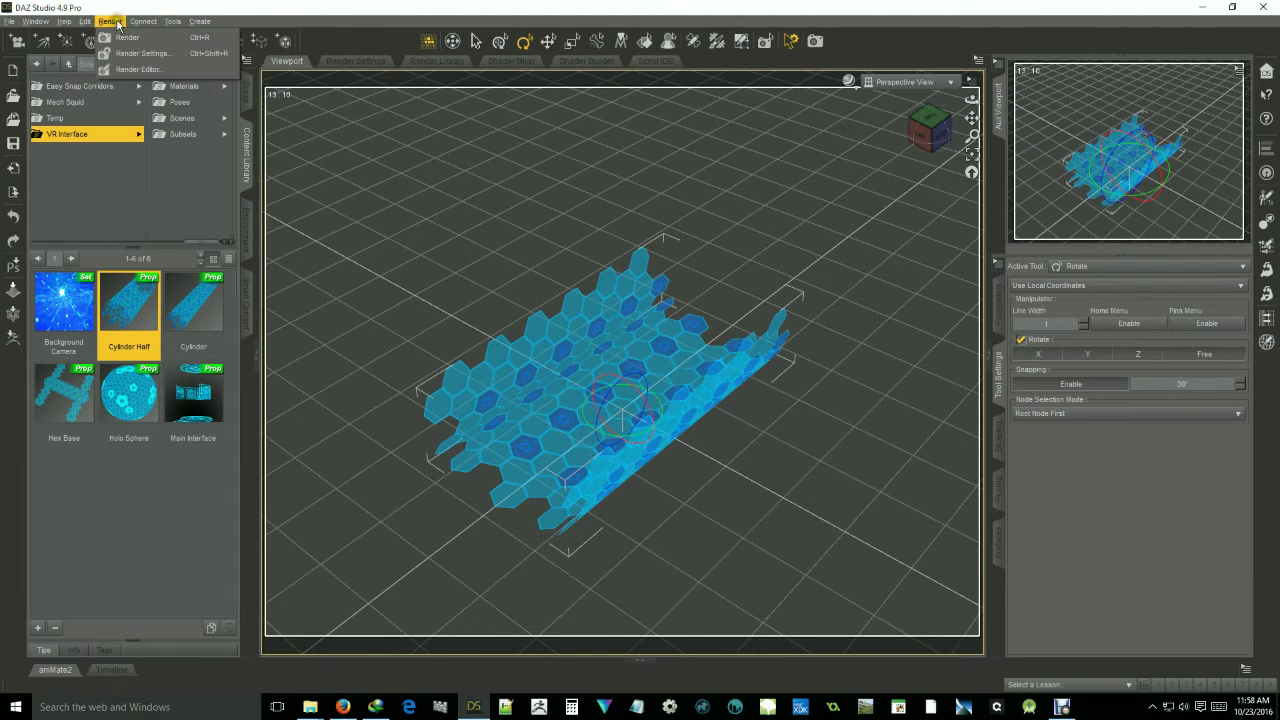
pyautogui.moveTo(175, 23)
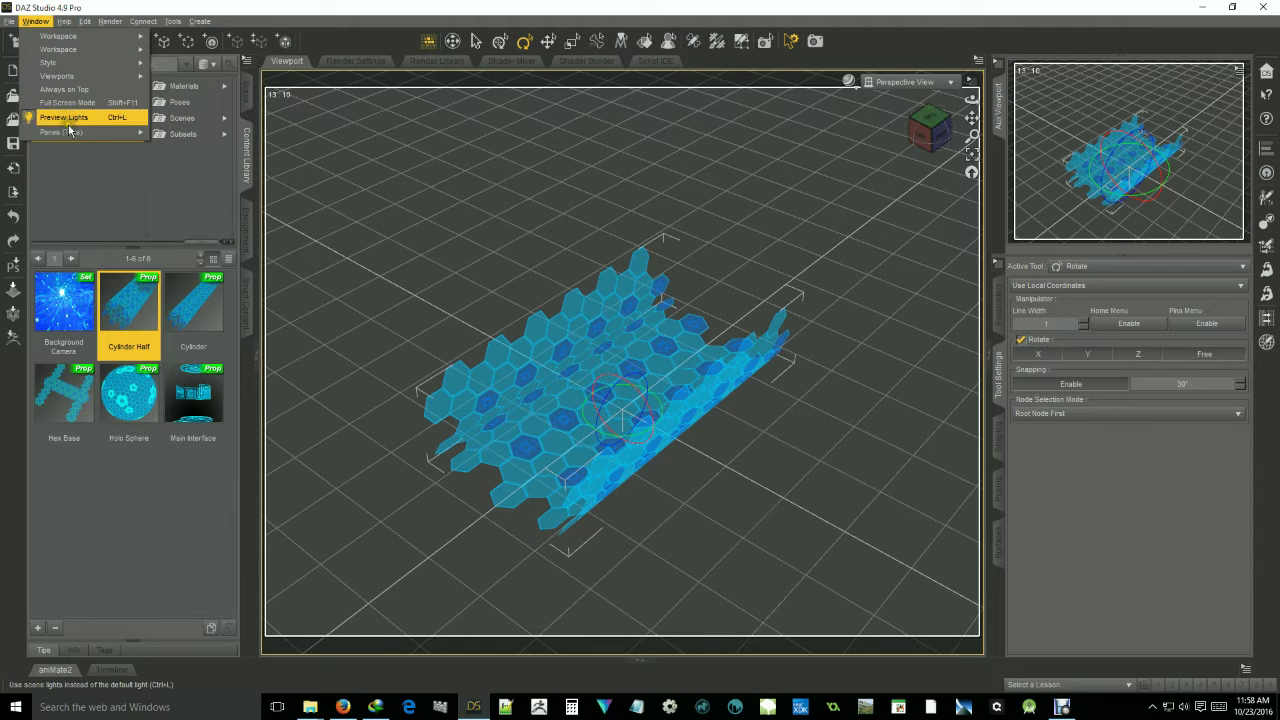
pyautogui.moveTo(66, 137)
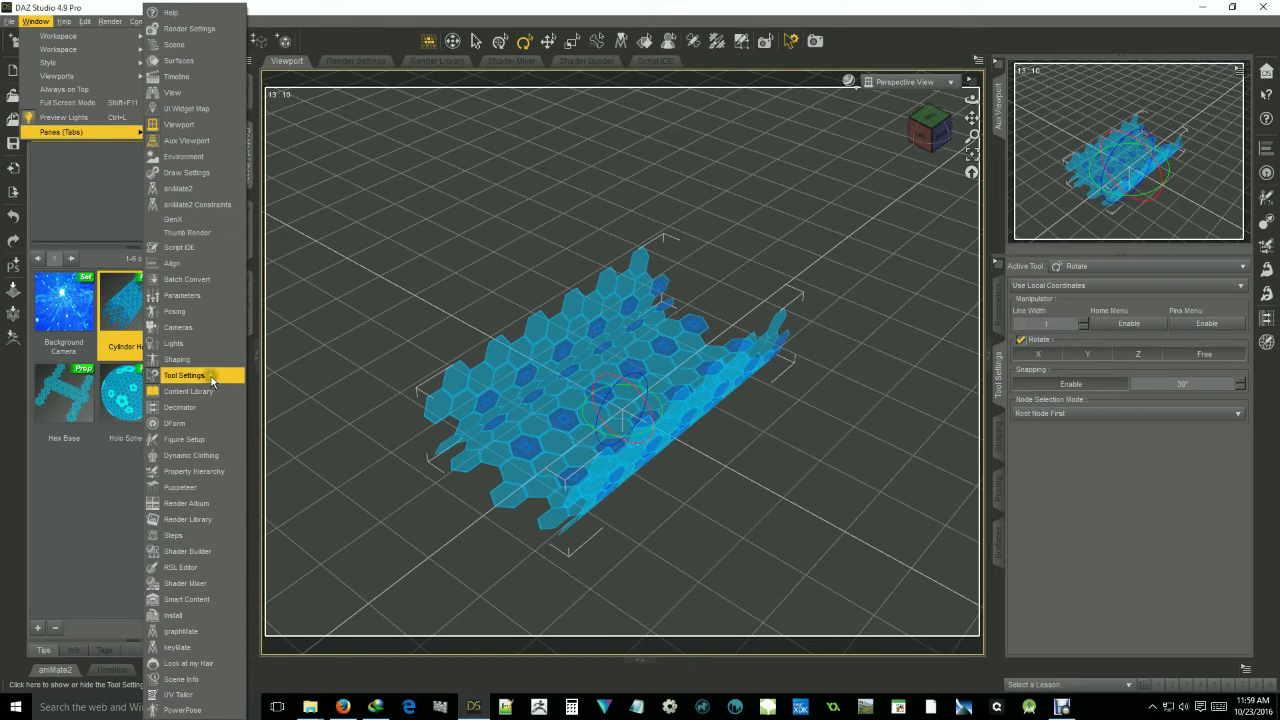
pyautogui.click(998, 376)
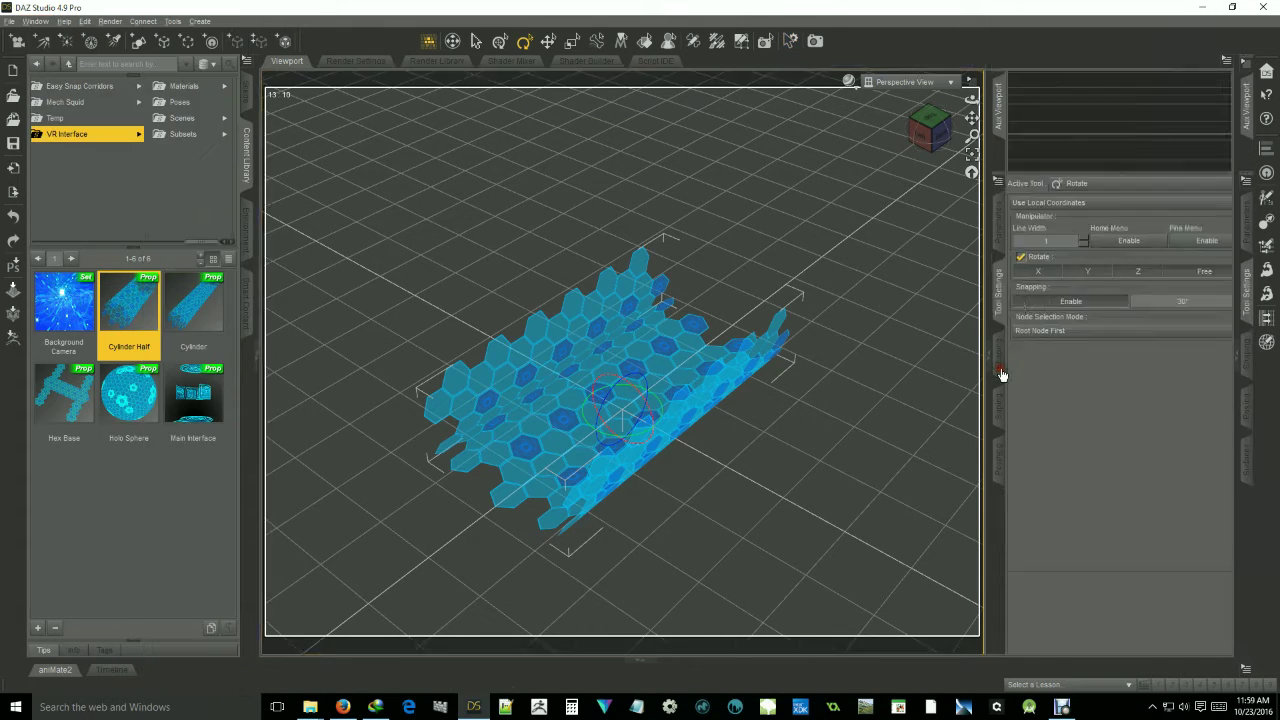
pyautogui.click(1246, 293)
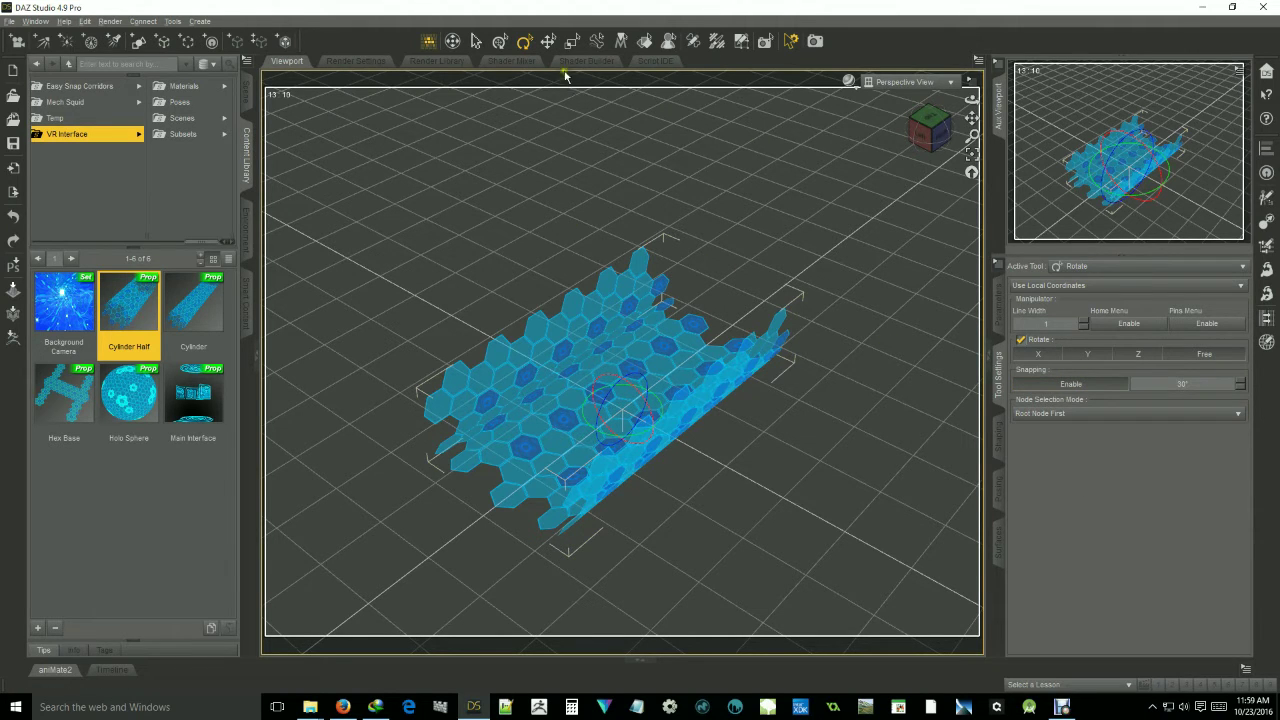
# - Switch to the Translate tool and toggle its 250 cm snapping
pyautogui.click(548, 41)
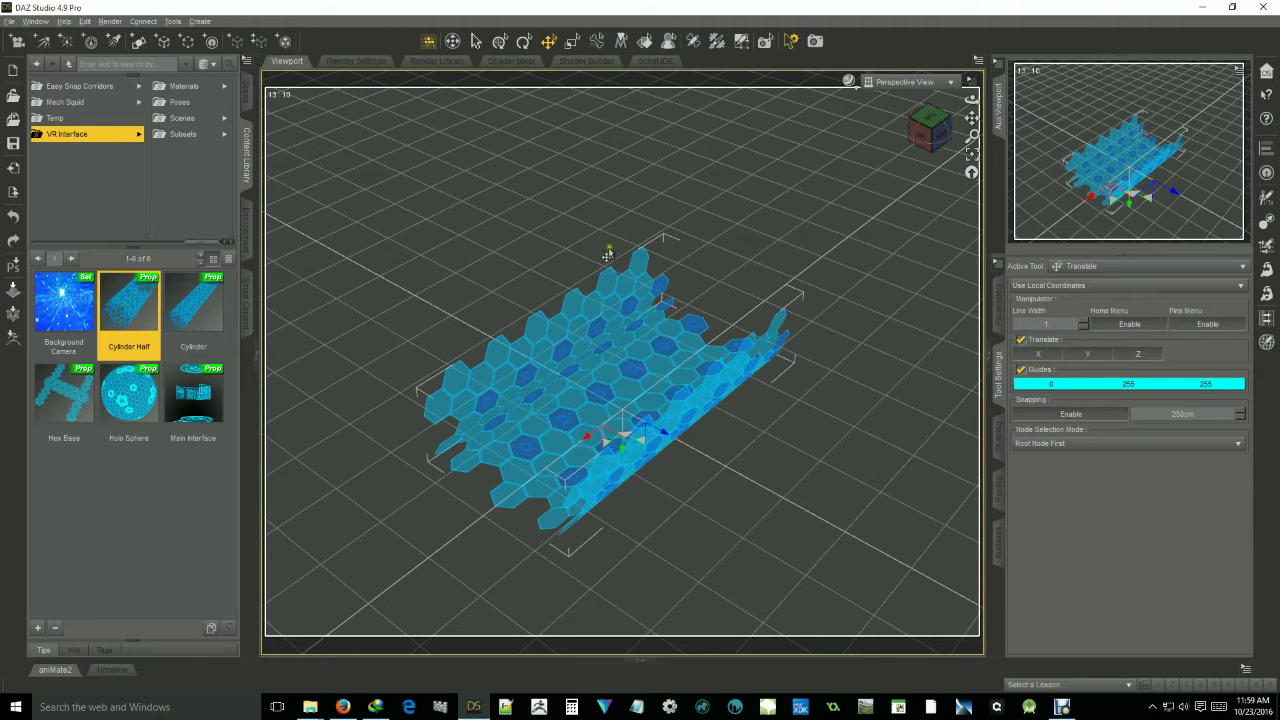
pyautogui.click(1098, 414)
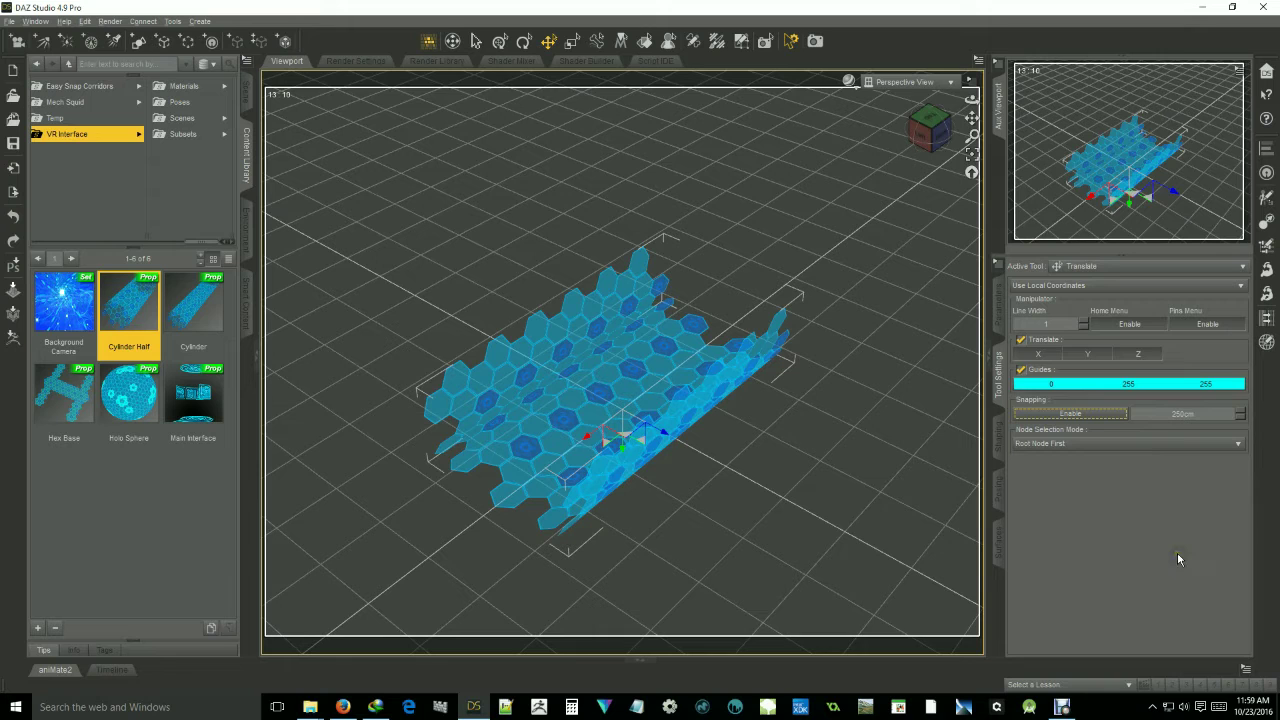
pyautogui.click(1087, 417)
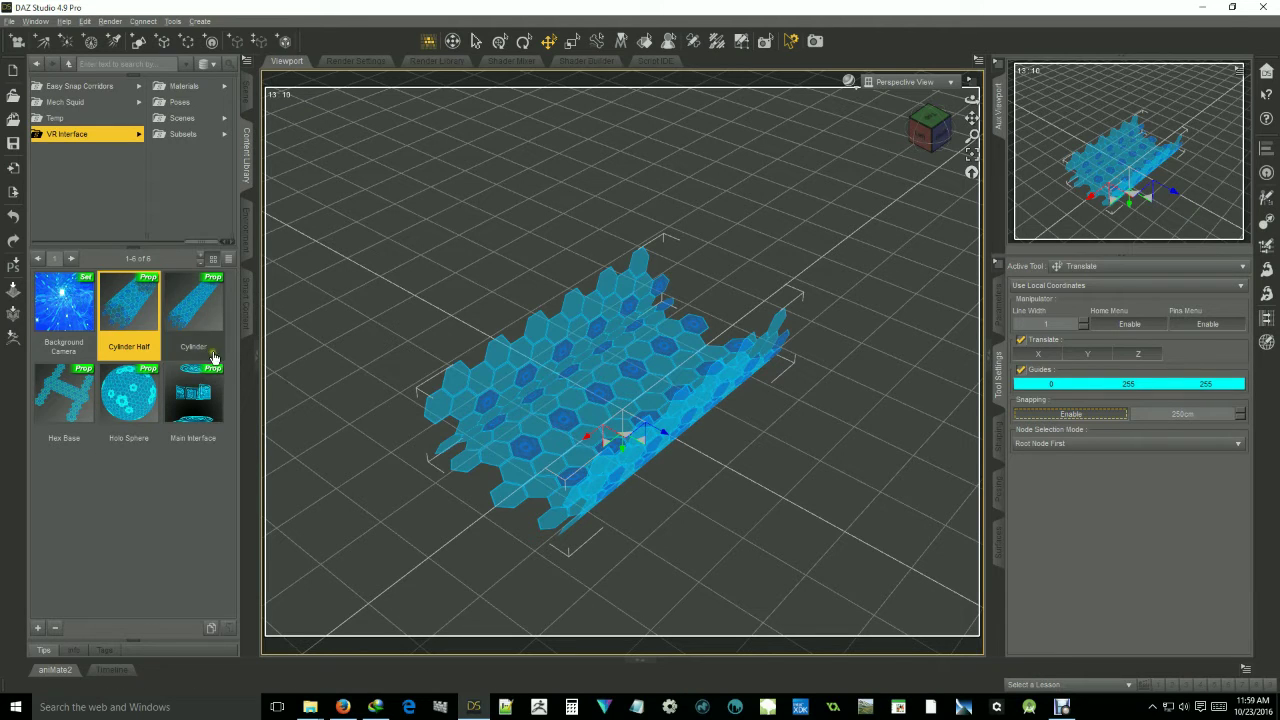
# - Load a second Cylinder Half prop into the scene and display the scene's node list
pyautogui.doubleClick(126, 305)
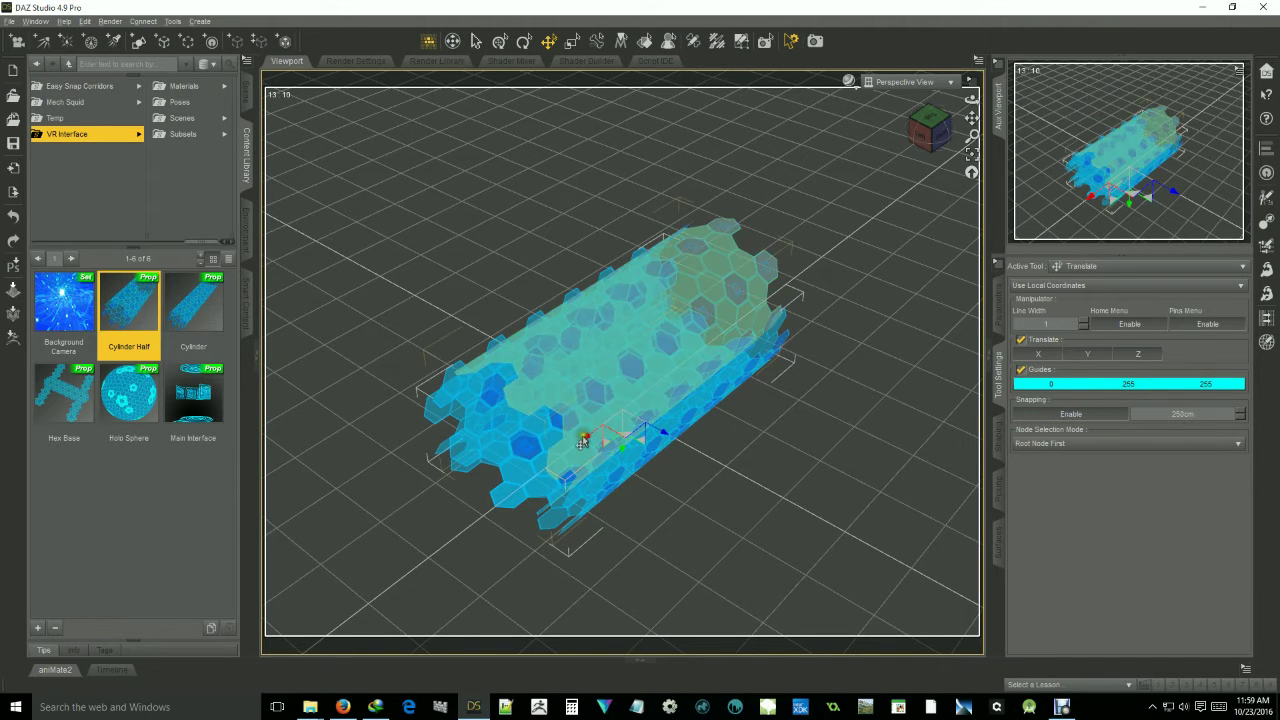
pyautogui.moveTo(588, 438)
pyautogui.mouseDown()
pyautogui.moveTo(614, 443)
pyautogui.moveTo(762, 313)
pyautogui.moveTo(903, 231)
pyautogui.moveTo(627, 431)
pyautogui.mouseUp()
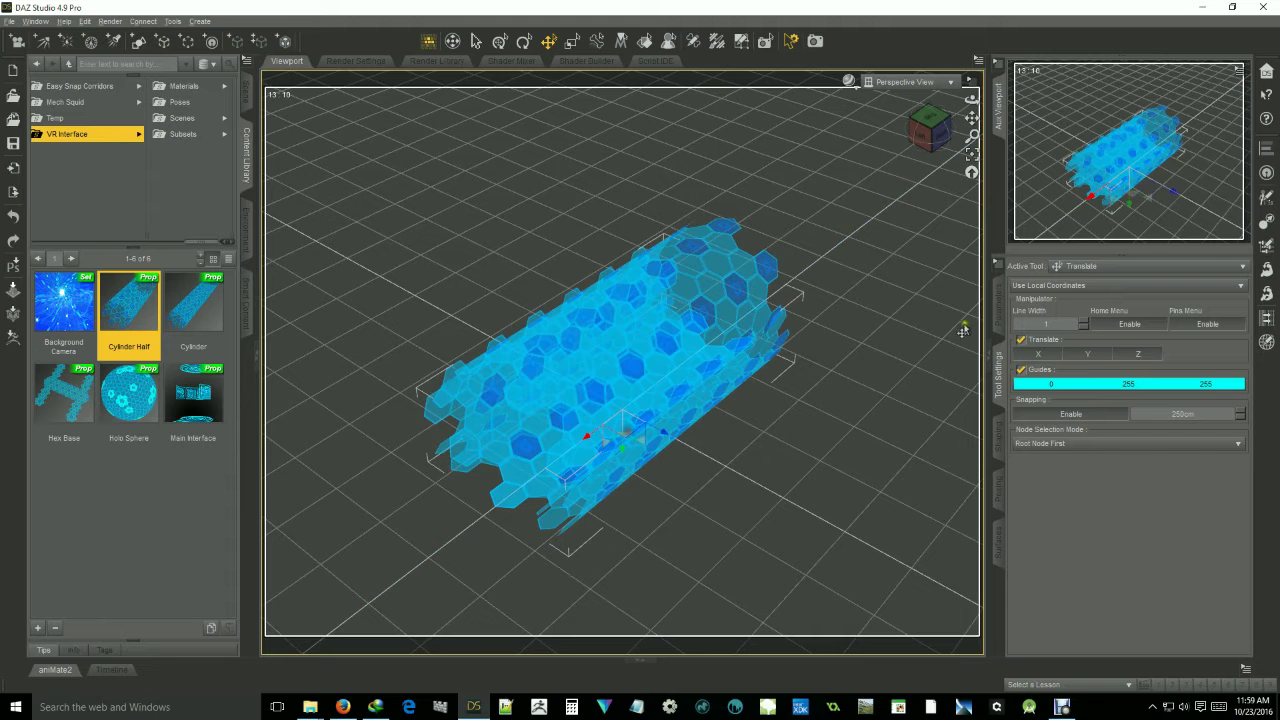
pyautogui.click(928, 136)
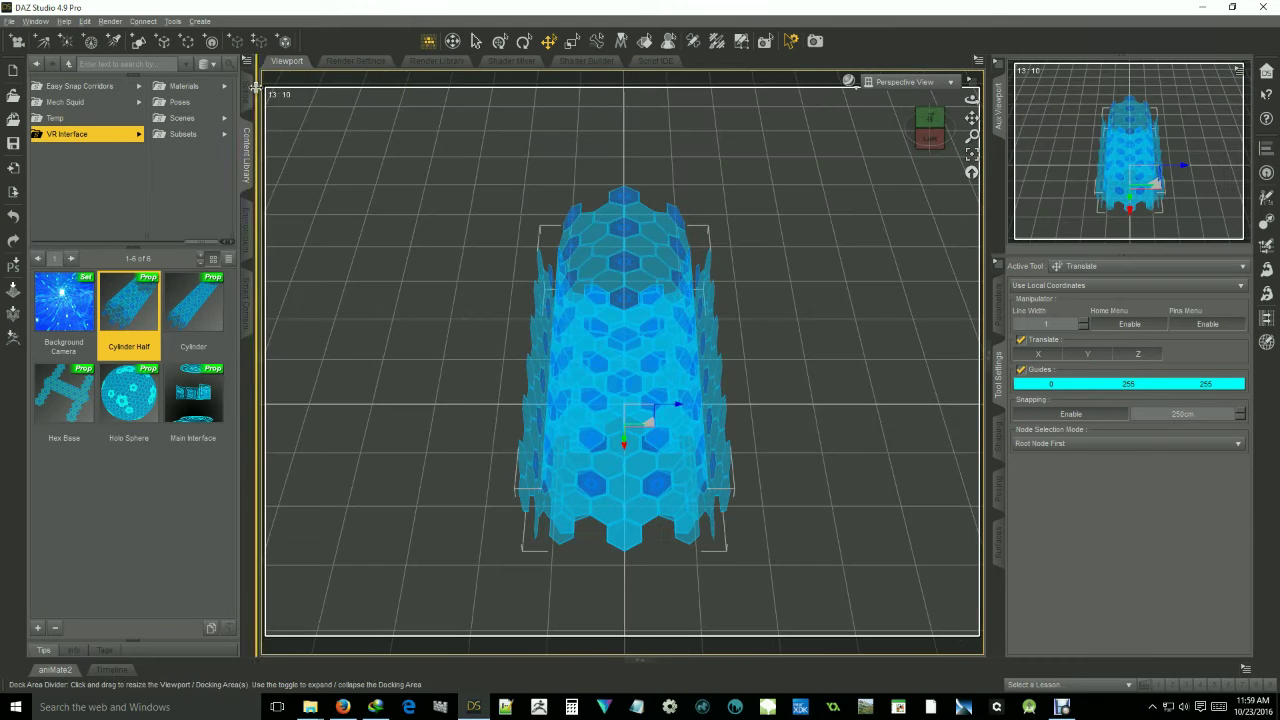
pyautogui.click(248, 100)
# - Select the second Cylinder Half and set its Path02 morph to 100%
pyautogui.click(120, 114)
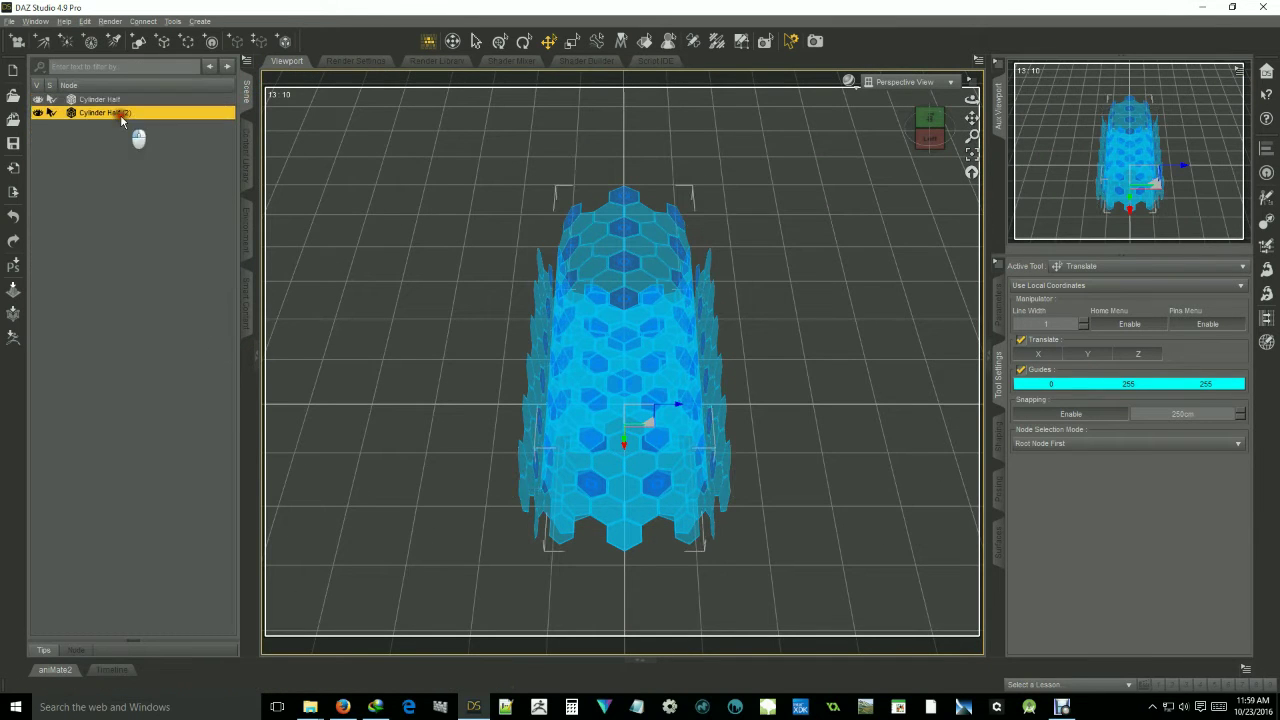
pyautogui.moveTo(936, 156); pyautogui.dragTo(418, 118)
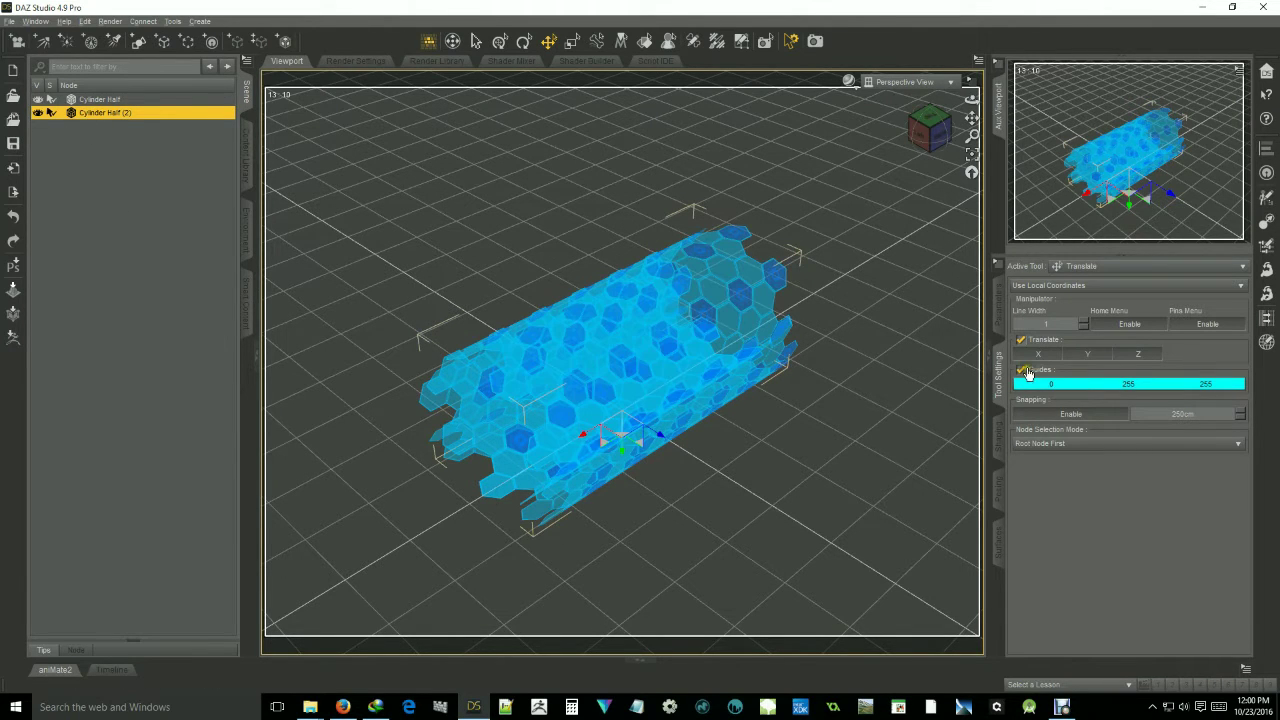
pyautogui.click(998, 436)
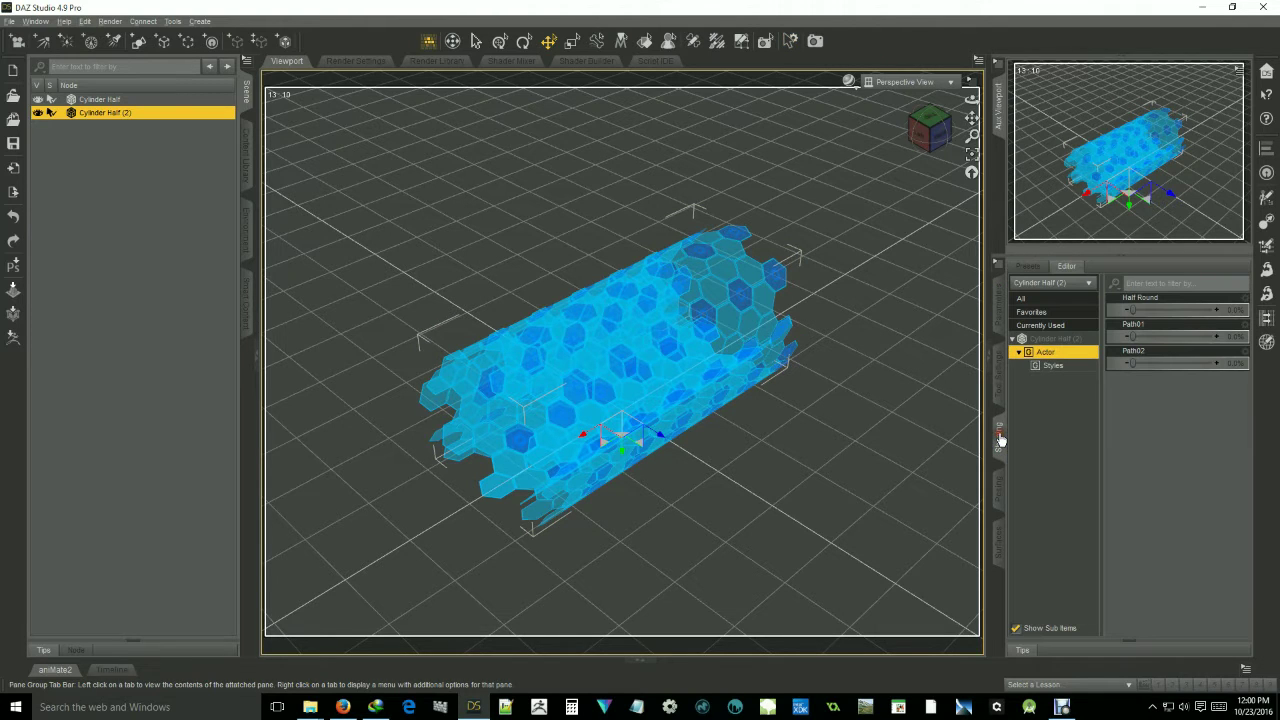
pyautogui.moveTo(1133, 335); pyautogui.dragTo(1276, 402)
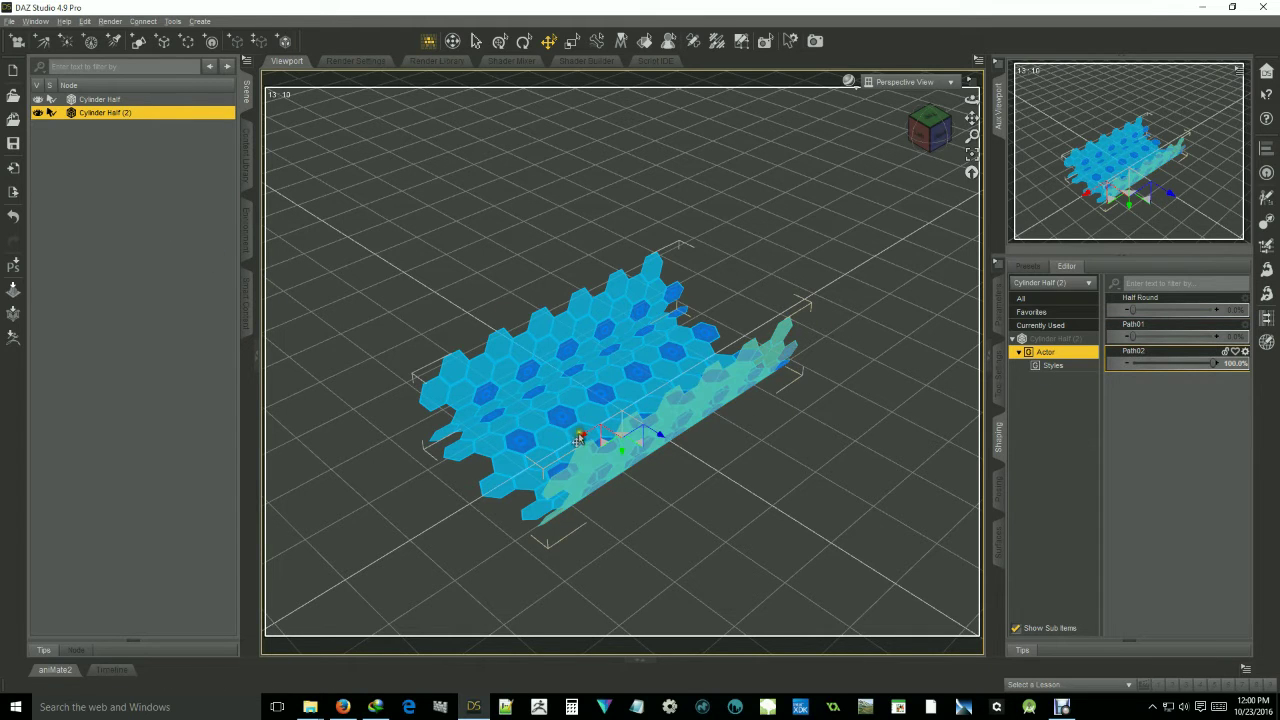
# - Move the second Cylinder Half along its X axis so it continues the first one end to end as a longer path
pyautogui.moveTo(583, 440); pyautogui.dragTo(858, 213)
pyautogui.moveTo(930, 128); pyautogui.dragTo(905, 165)
pyautogui.moveTo(630, 335)
pyautogui.mouseDown()
pyautogui.moveTo(690, 350)
pyautogui.moveTo(638, 334)
pyautogui.mouseUp()
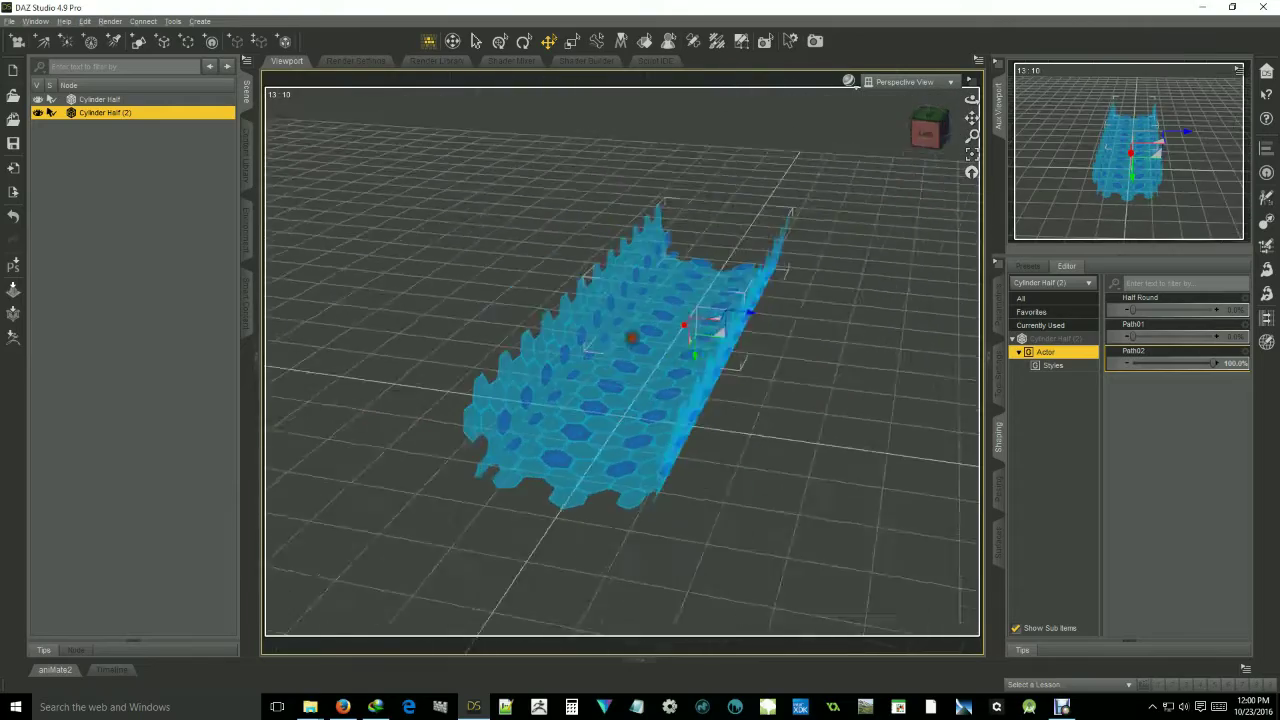
pyautogui.moveTo(971, 99); pyautogui.dragTo(1041, 99)
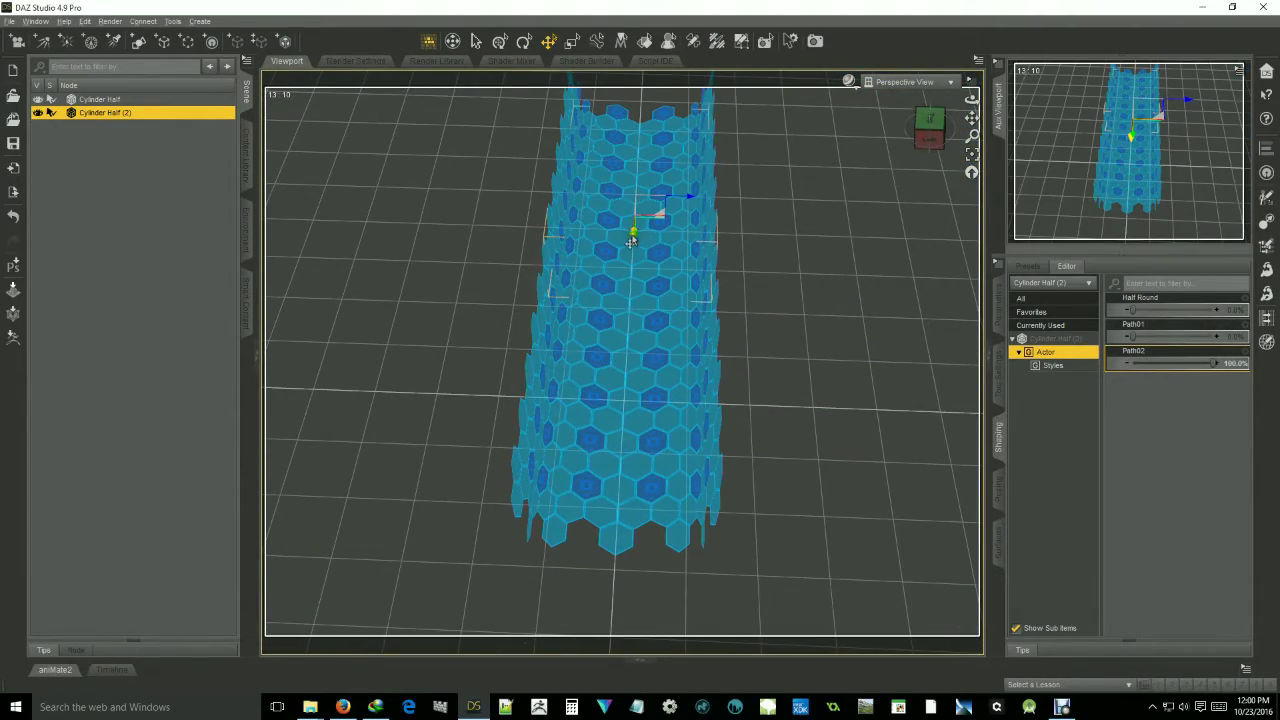
pyautogui.click(929, 138)
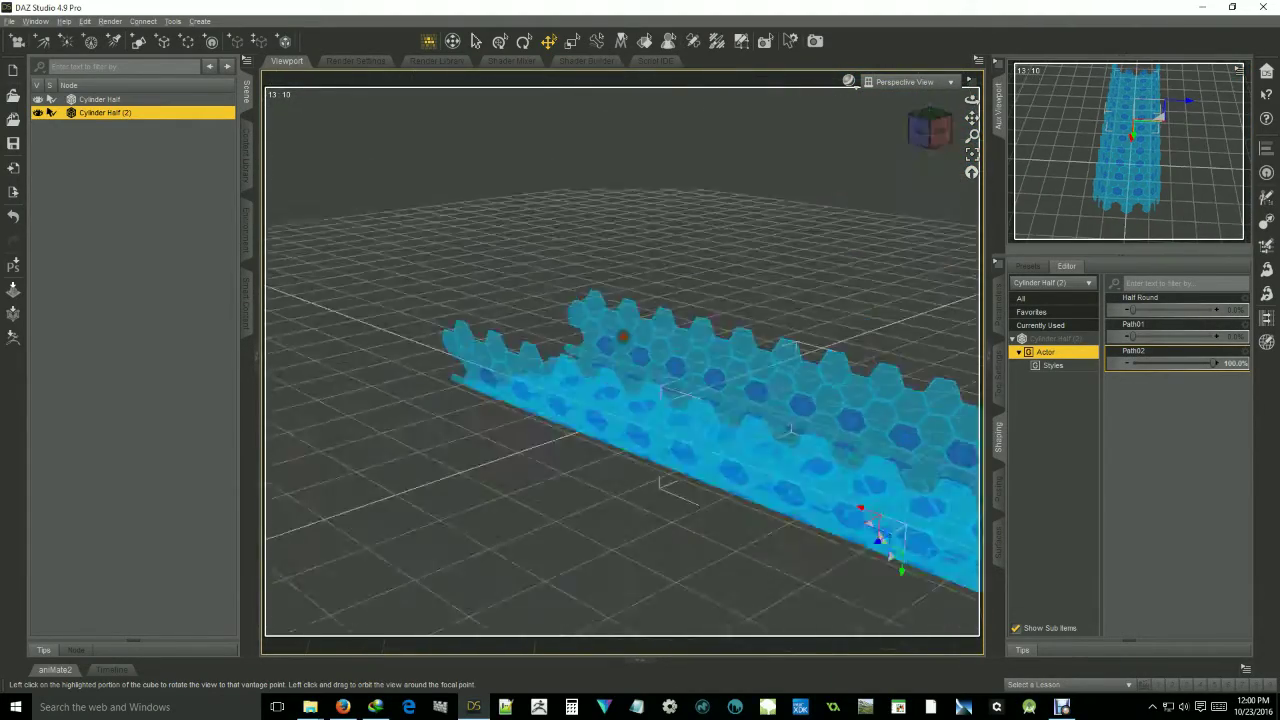
pyautogui.moveTo(639, 338); pyautogui.dragTo(639, 337)
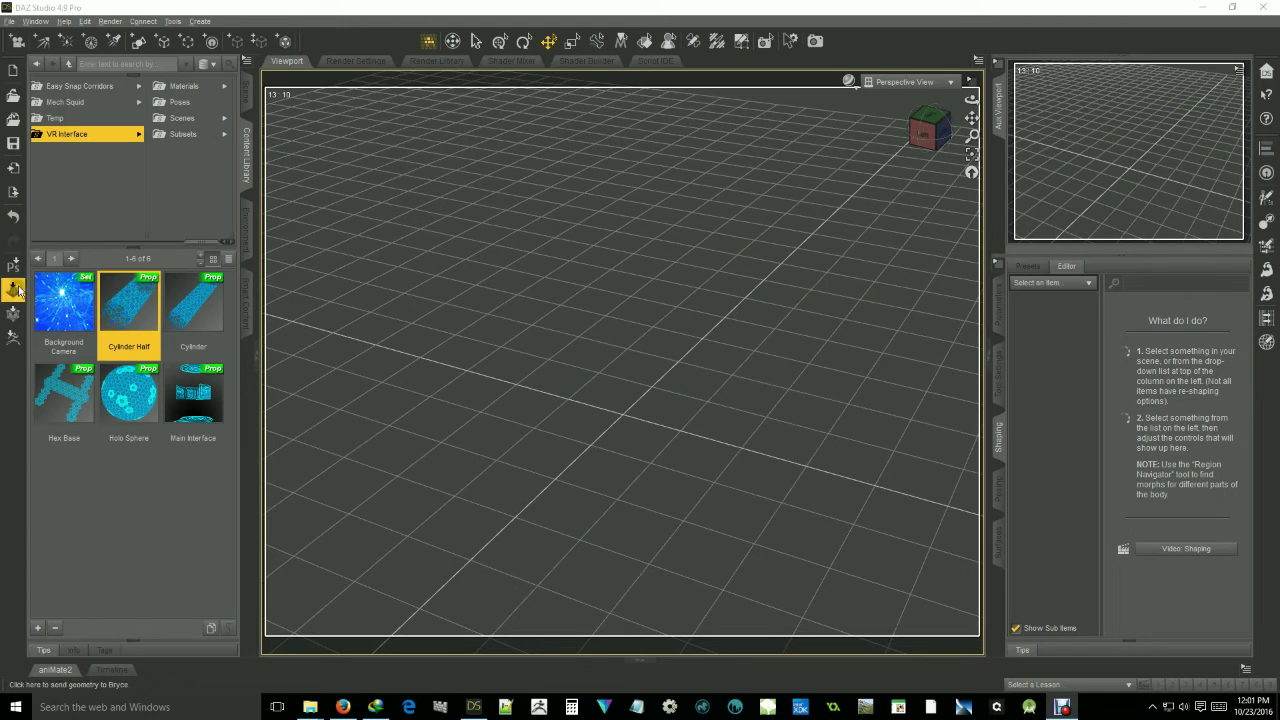
# - Load the full Cylinder prop into the empty scene and select it to list its shaping morphs
pyautogui.doubleClick(198, 314)
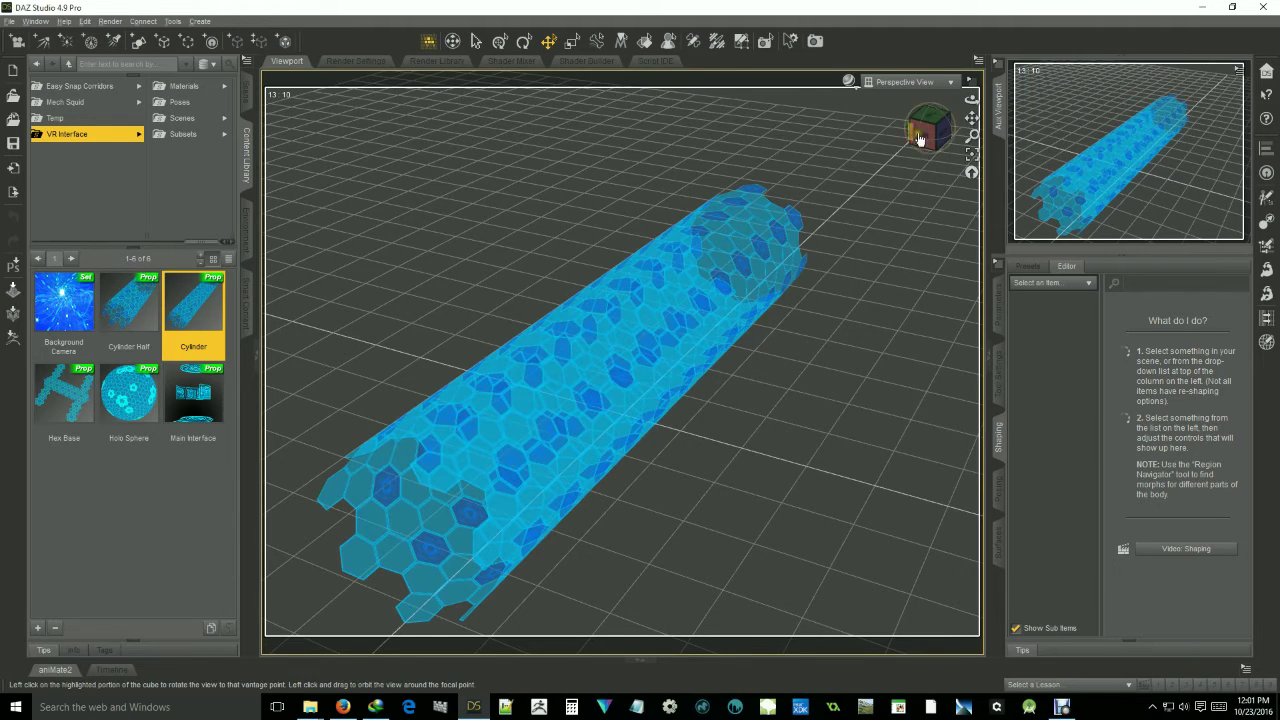
pyautogui.moveTo(921, 137); pyautogui.dragTo(890, 135)
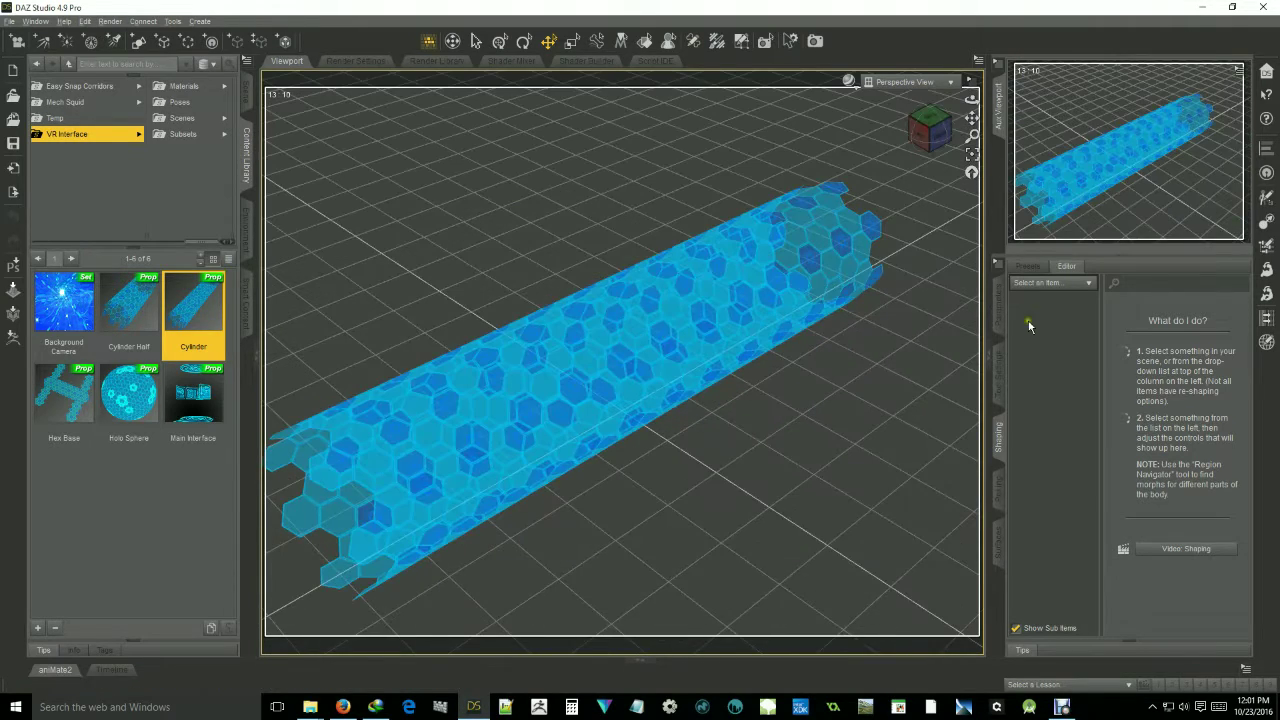
pyautogui.click(609, 337)
pyautogui.scroll(-3, 1167, 405)
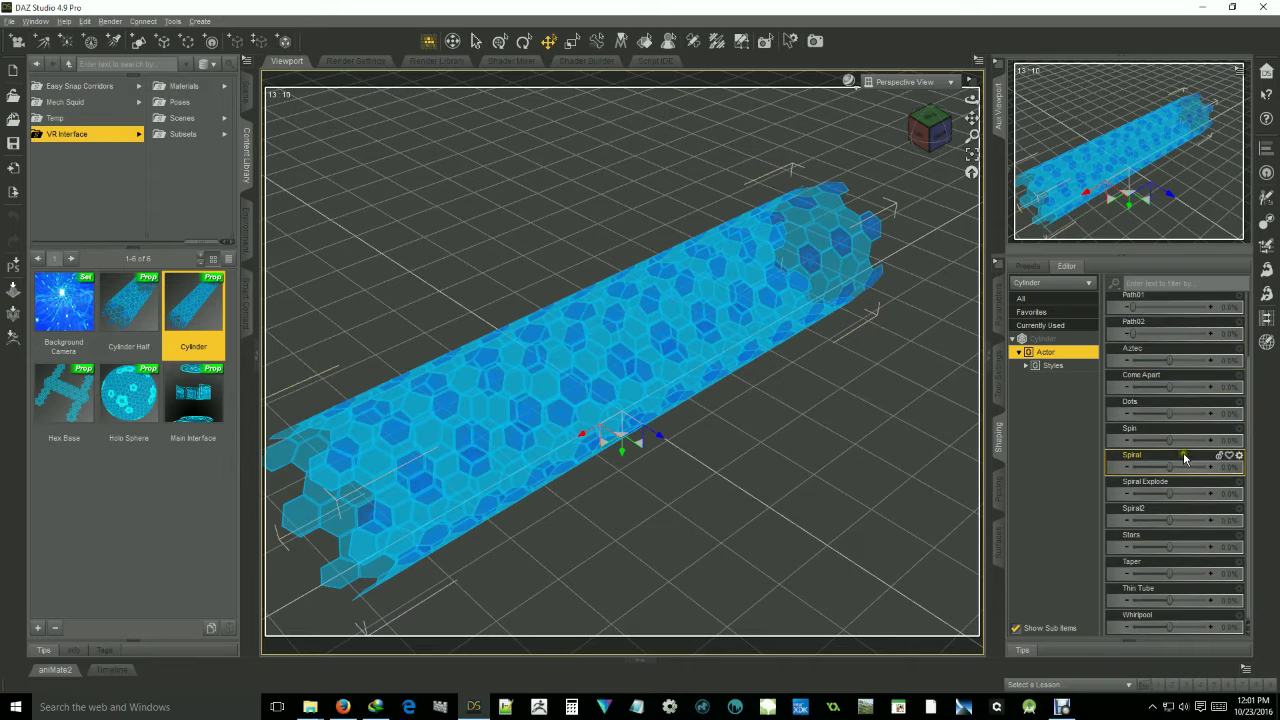
# - Try the Whirlpool morph on the Cylinder at about 13.5% and reset it to 0%
pyautogui.scroll(-3, 742, 368)
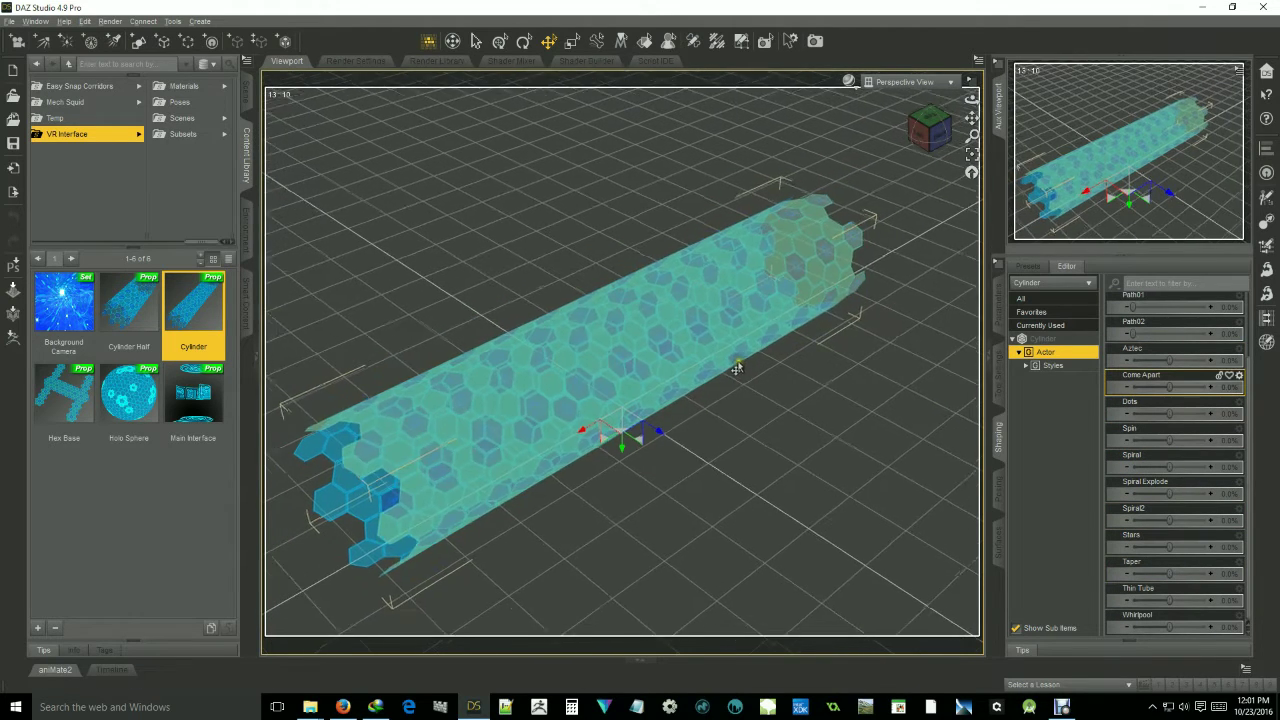
pyautogui.moveTo(971, 117); pyautogui.dragTo(978, 107)
pyautogui.moveTo(642, 336); pyautogui.dragTo(643, 330)
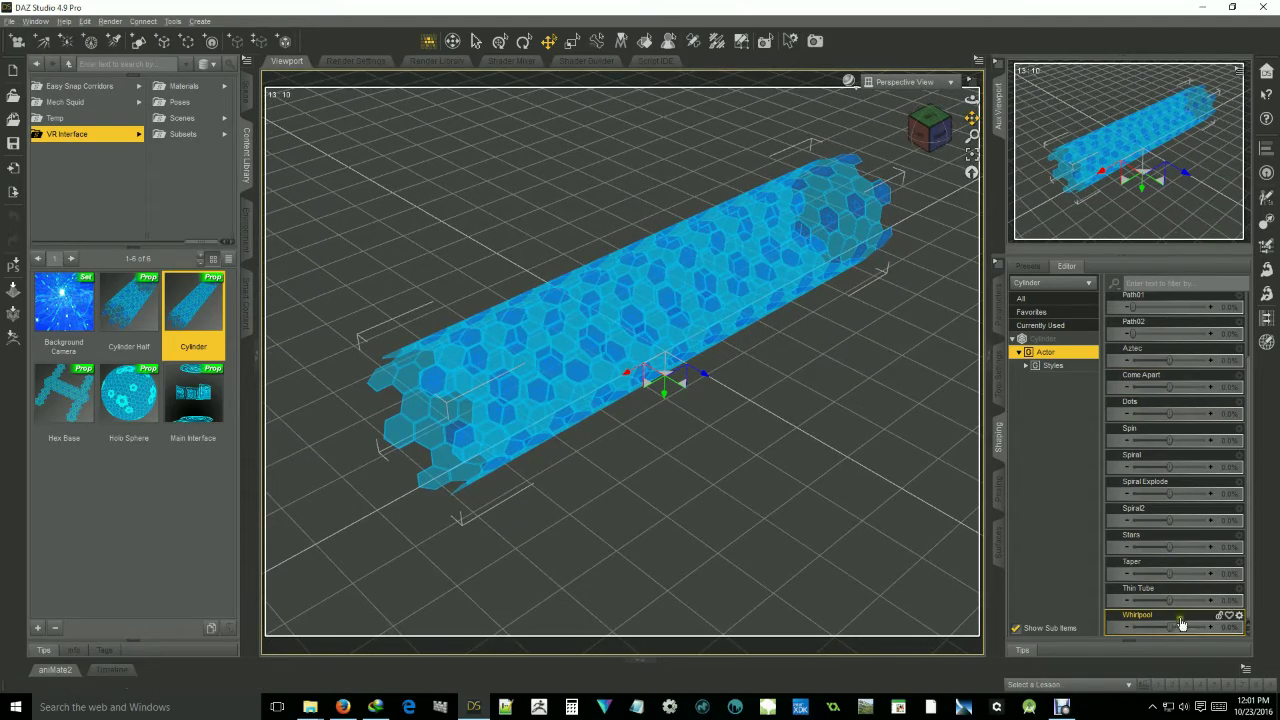
pyautogui.moveTo(1170, 627)
pyautogui.mouseDown()
pyautogui.moveTo(1206, 630)
pyautogui.moveTo(1140, 641)
pyautogui.moveTo(1200, 638)
pyautogui.moveTo(1164, 645)
pyautogui.moveTo(1215, 620)
pyautogui.moveTo(1172, 632)
pyautogui.moveTo(1208, 617)
pyautogui.moveTo(1152, 621)
pyautogui.moveTo(1208, 614)
pyautogui.moveTo(1175, 611)
pyautogui.mouseUp()
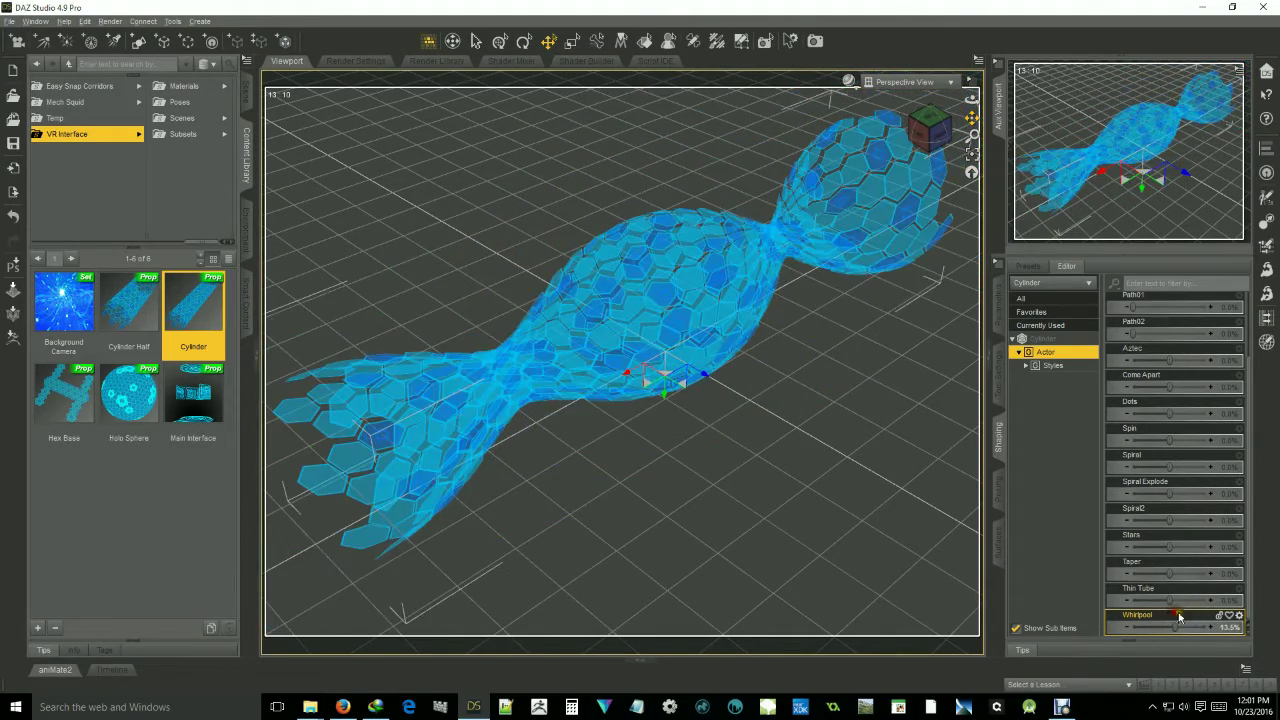
pyautogui.click(1236, 628)
pyautogui.write('0')
pyautogui.press('Return')
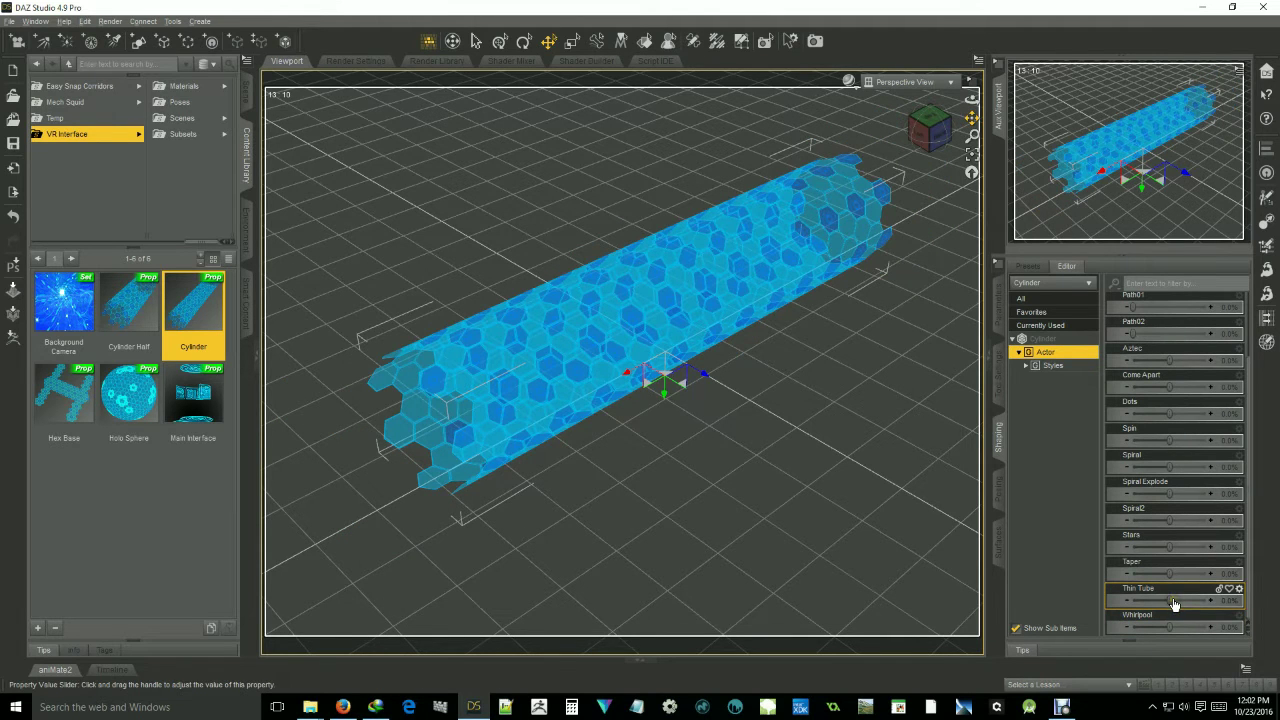
# - Try the Cylinder's Thin Tube, Taper and Stars morphs one at a time, returning each to 0%
pyautogui.moveTo(1174, 604); pyautogui.dragTo(1160, 543)
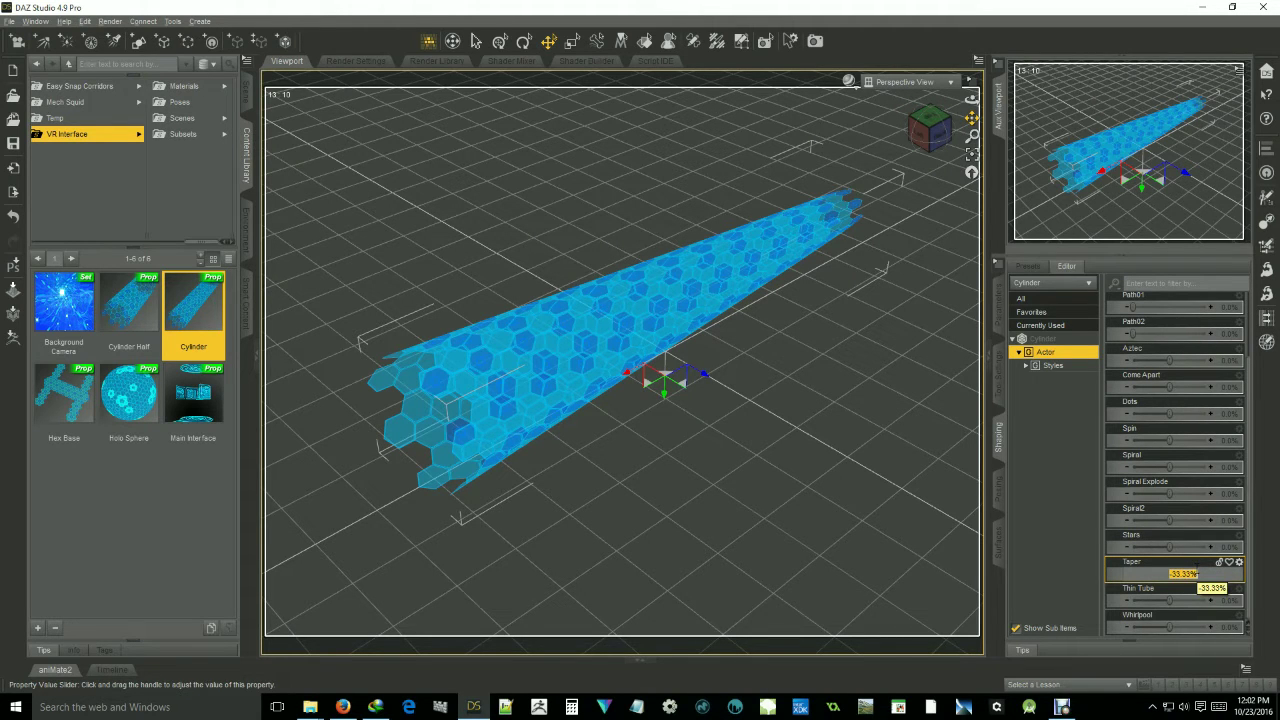
pyautogui.moveTo(1185, 573); pyautogui.dragTo(1232, 557)
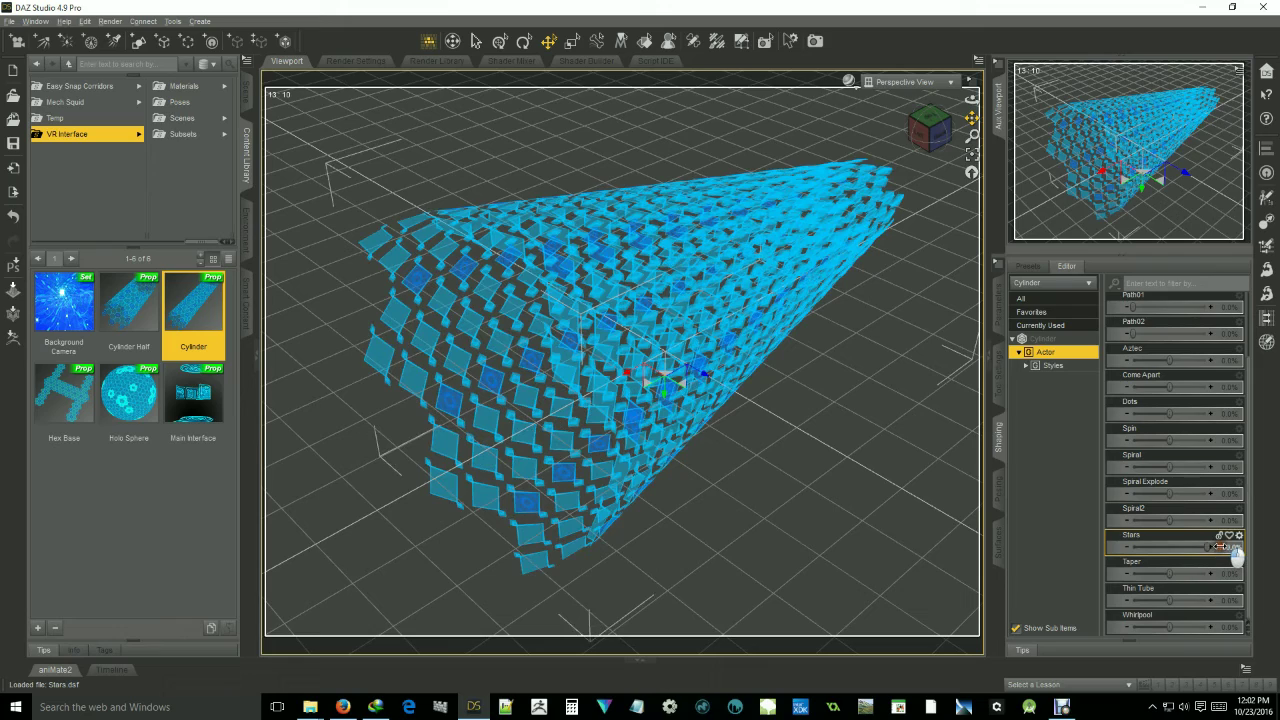
pyautogui.moveTo(1236, 557)
pyautogui.mouseDown()
pyautogui.moveTo(1145, 566)
pyautogui.moveTo(1224, 557)
pyautogui.mouseUp()
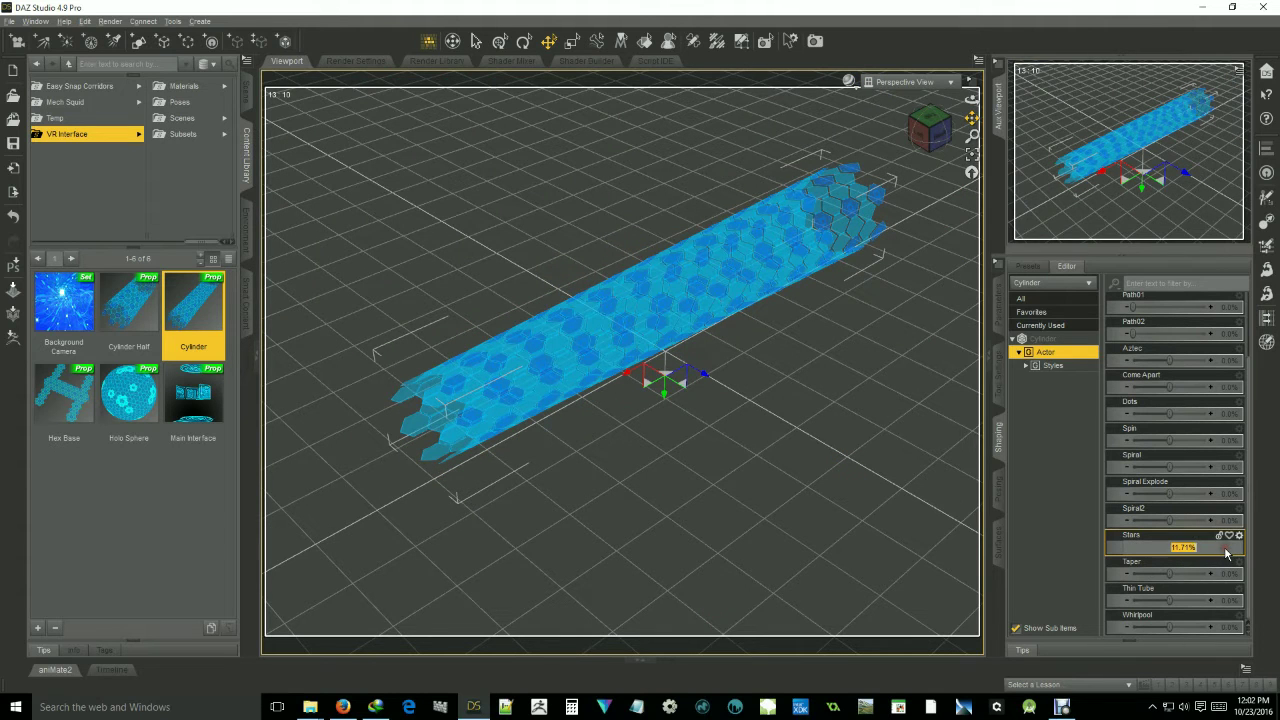
pyautogui.press('Return')
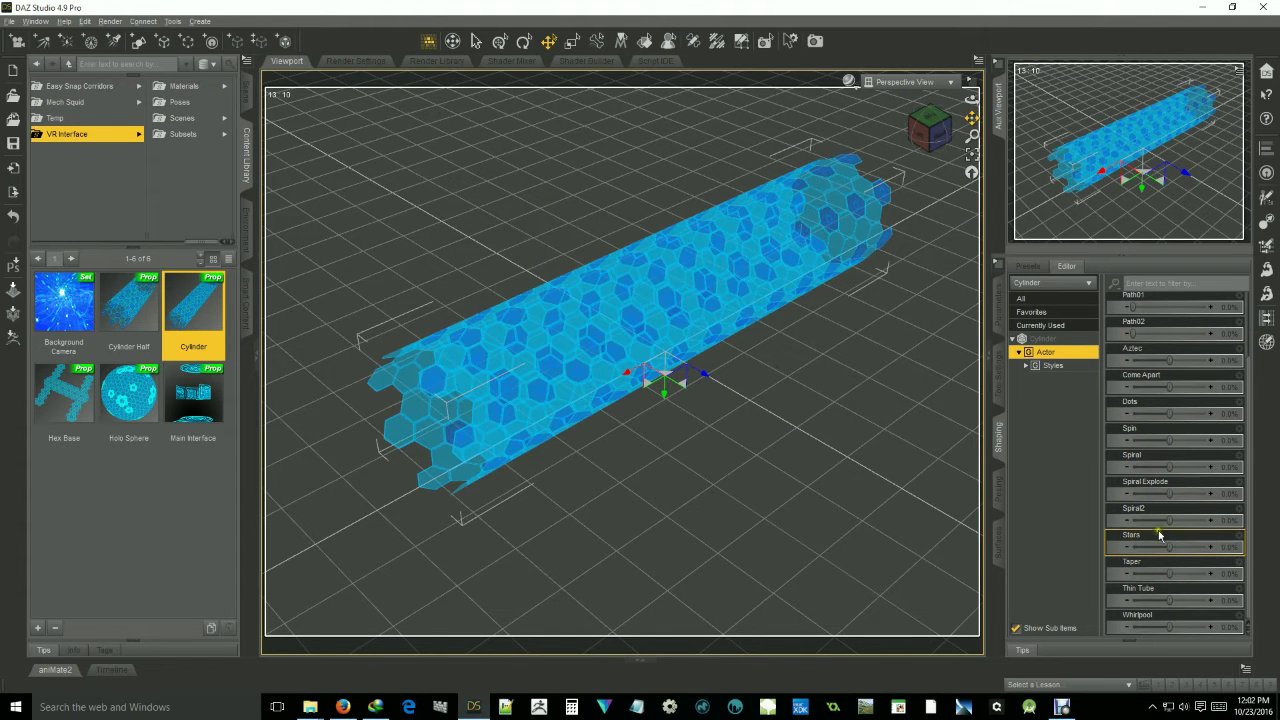
# - Try the Cylinder's Spiral2, Spiral Explode and Spiral morphs one at a time, returning each to 0%
pyautogui.moveTo(1171, 520)
pyautogui.mouseDown()
pyautogui.moveTo(1220, 521)
pyautogui.moveTo(1128, 521)
pyautogui.moveTo(1180, 520)
pyautogui.mouseUp()
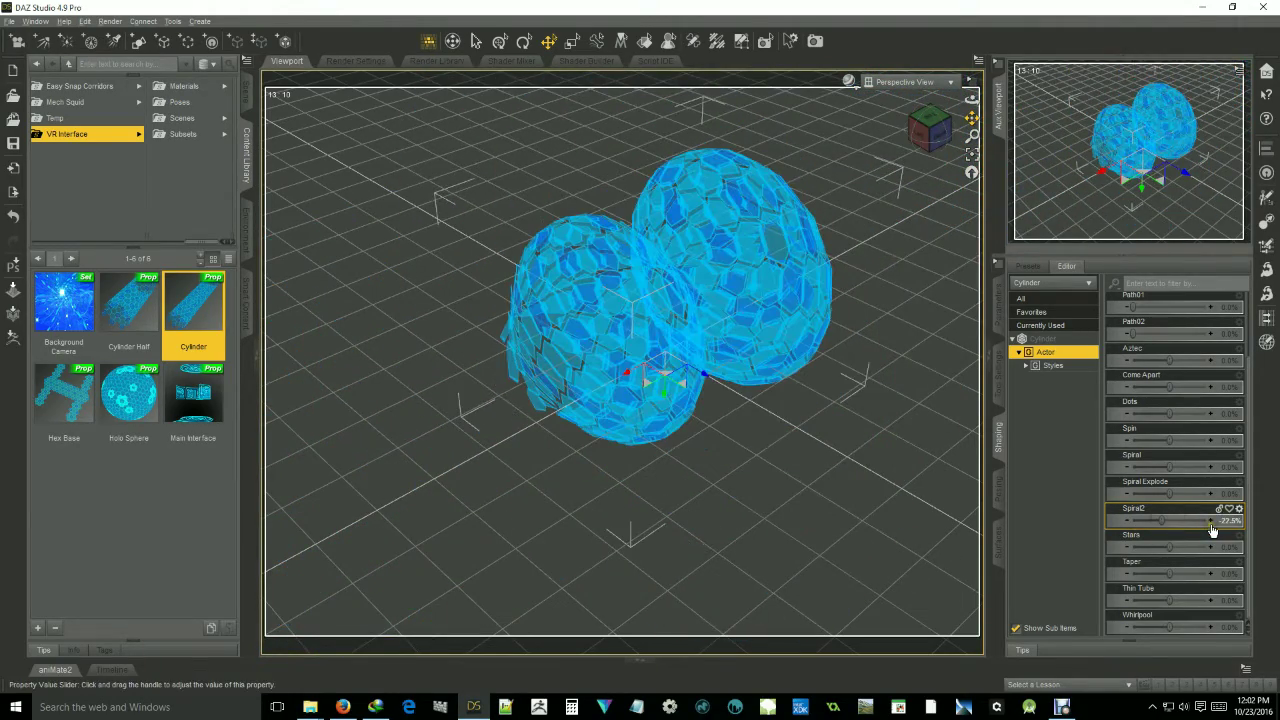
pyautogui.moveTo(1222, 525); pyautogui.dragTo(1200, 507)
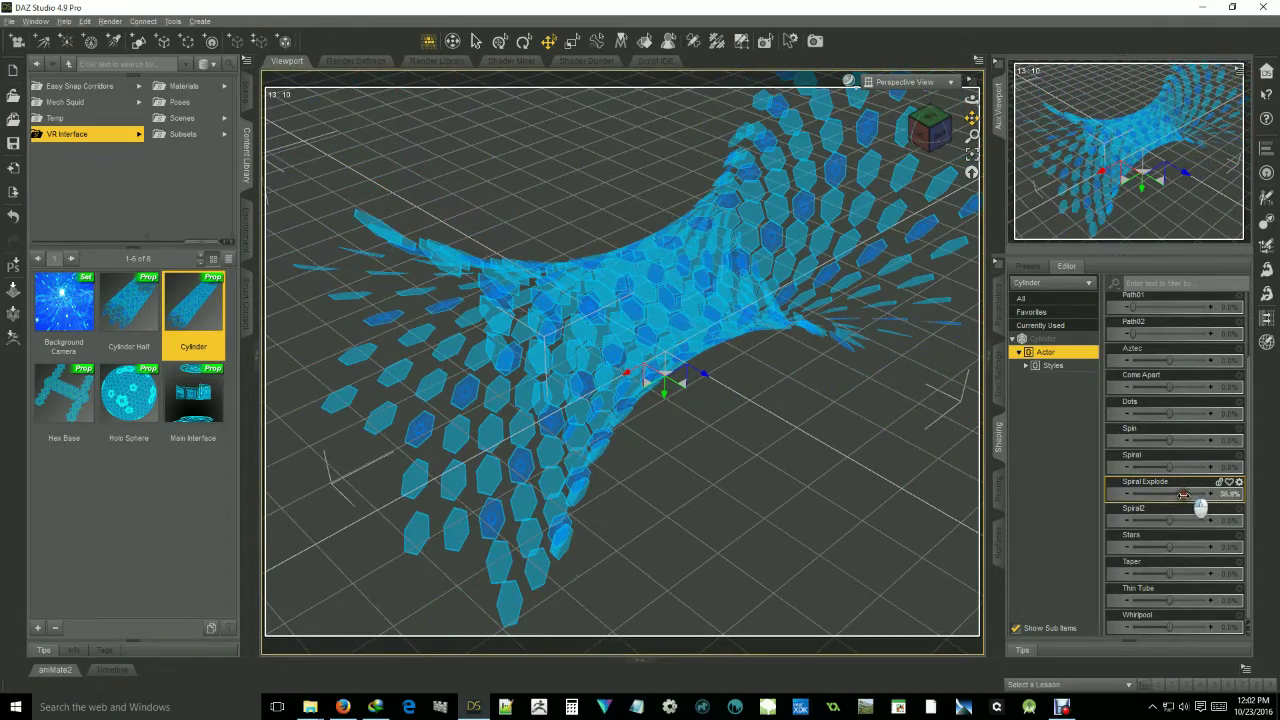
pyautogui.keyDown('alt'); pyautogui.click(1235, 500); pyautogui.keyUp('alt')
pyautogui.moveTo(1170, 465); pyautogui.dragTo(1228, 474)
pyautogui.keyDown('alt'); pyautogui.click(1233, 471); pyautogui.keyUp('alt')
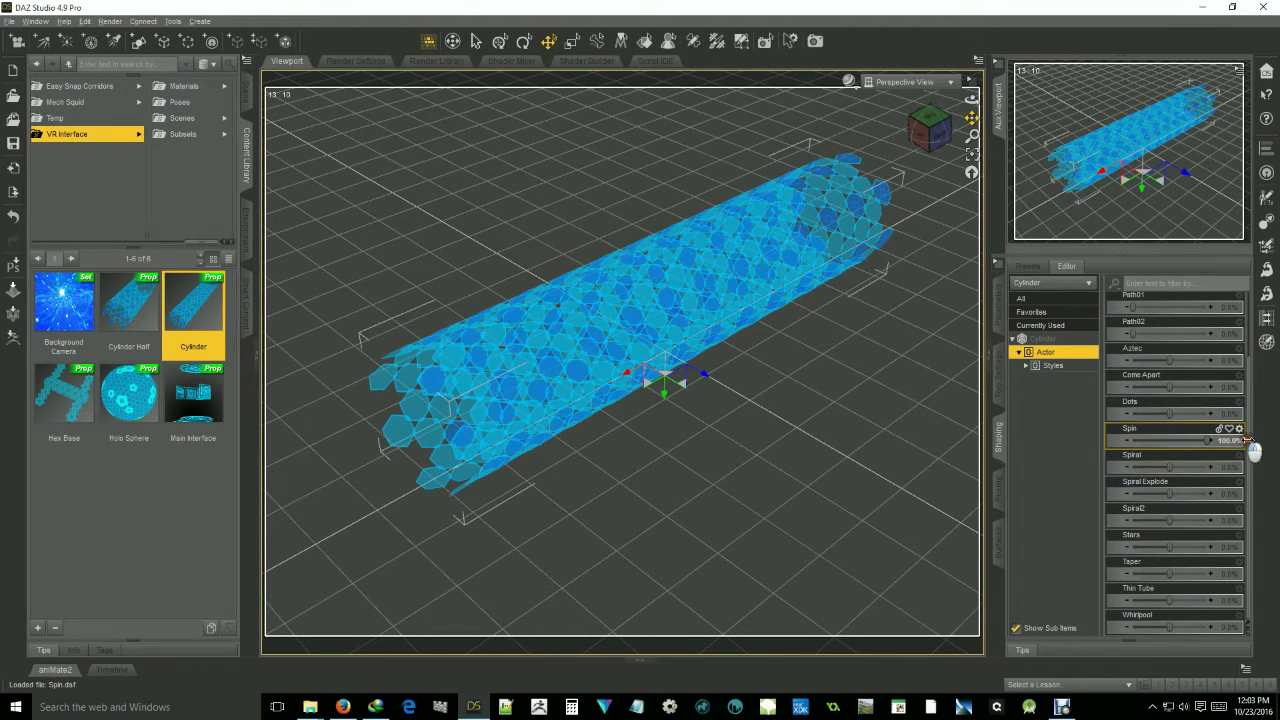
# - Try the Spin morph at 100% and the Dots morph on the Cylinder, resetting each to 0%
pyautogui.moveTo(1208, 437)
pyautogui.mouseDown()
pyautogui.moveTo(1074, 434)
pyautogui.moveTo(1225, 422)
pyautogui.moveTo(1143, 443)
pyautogui.moveTo(1203, 418)
pyautogui.moveTo(1097, 457)
pyautogui.moveTo(1230, 448)
pyautogui.mouseUp()
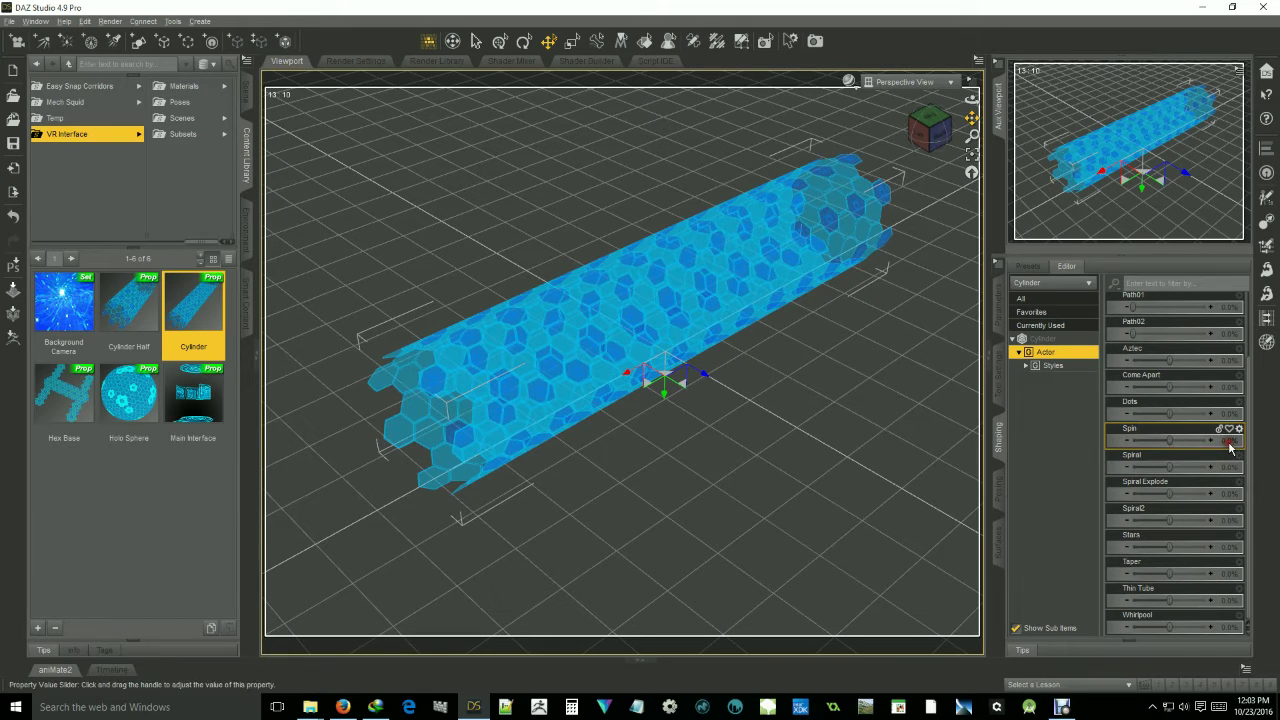
pyautogui.moveTo(1170, 413); pyautogui.dragTo(1218, 421)
pyautogui.keyDown('alt'); pyautogui.click(1234, 418); pyautogui.keyUp('alt')
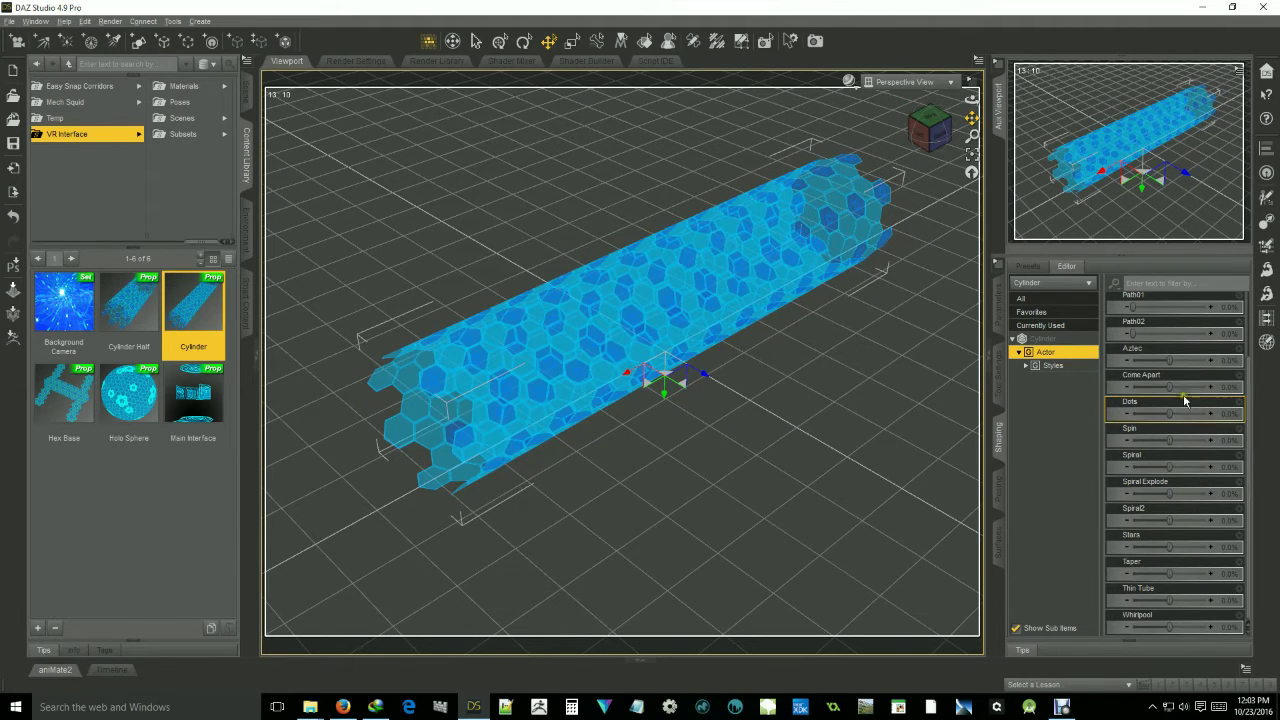
# - Try negative values of the Come Apart and Aztec morphs on the Cylinder, resetting each to 0%
pyautogui.moveTo(1166, 387)
pyautogui.mouseDown()
pyautogui.moveTo(1226, 390)
pyautogui.moveTo(1131, 391)
pyautogui.moveTo(1183, 388)
pyautogui.moveTo(1157, 388)
pyautogui.mouseUp()
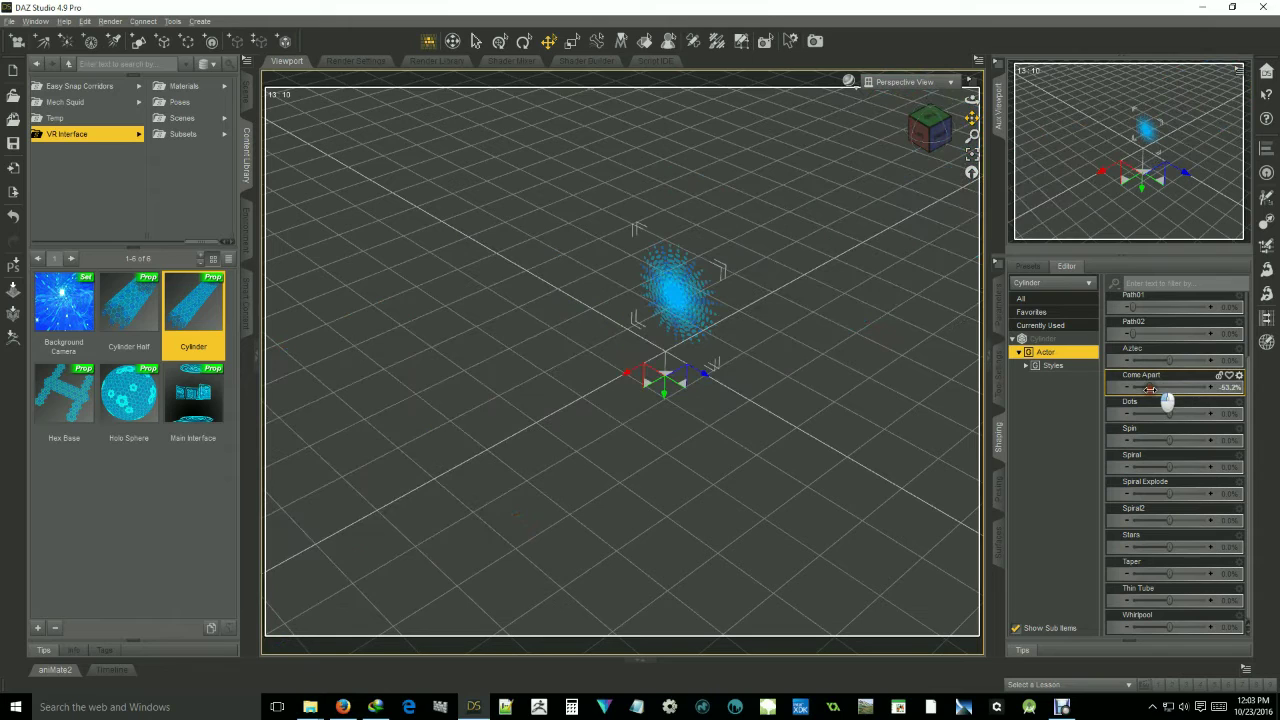
pyautogui.moveTo(938, 148); pyautogui.dragTo(923, 133)
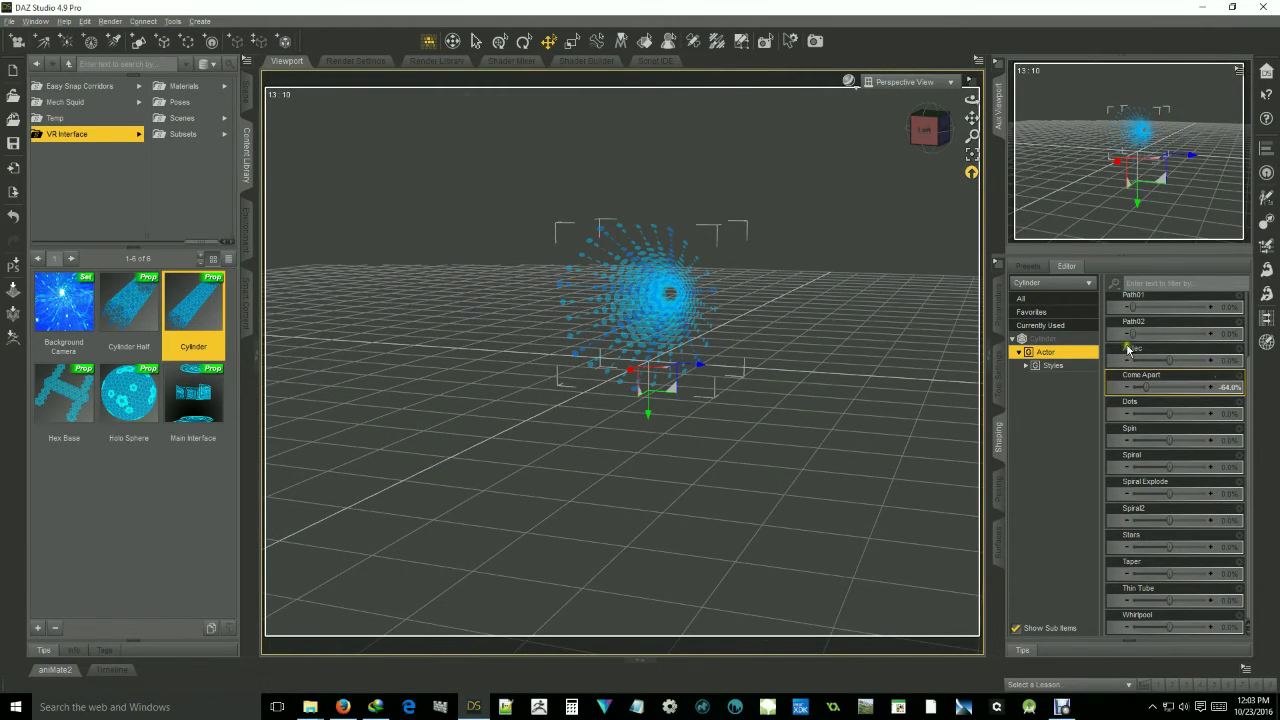
pyautogui.moveTo(1145, 385); pyautogui.dragTo(1110, 405)
pyautogui.keyDown('alt'); pyautogui.click(1208, 389); pyautogui.keyUp('alt')
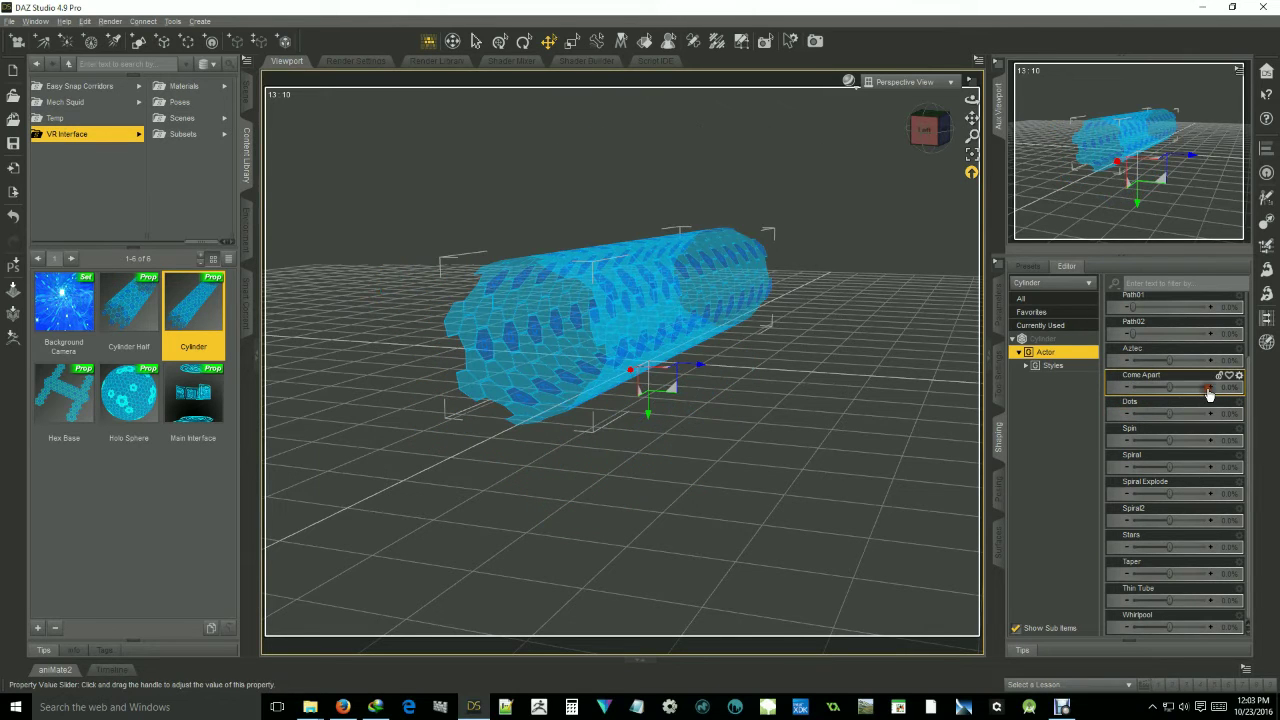
pyautogui.moveTo(1168, 360)
pyautogui.mouseDown()
pyautogui.moveTo(1248, 368)
pyautogui.moveTo(1106, 358)
pyautogui.moveTo(1170, 356)
pyautogui.mouseUp()
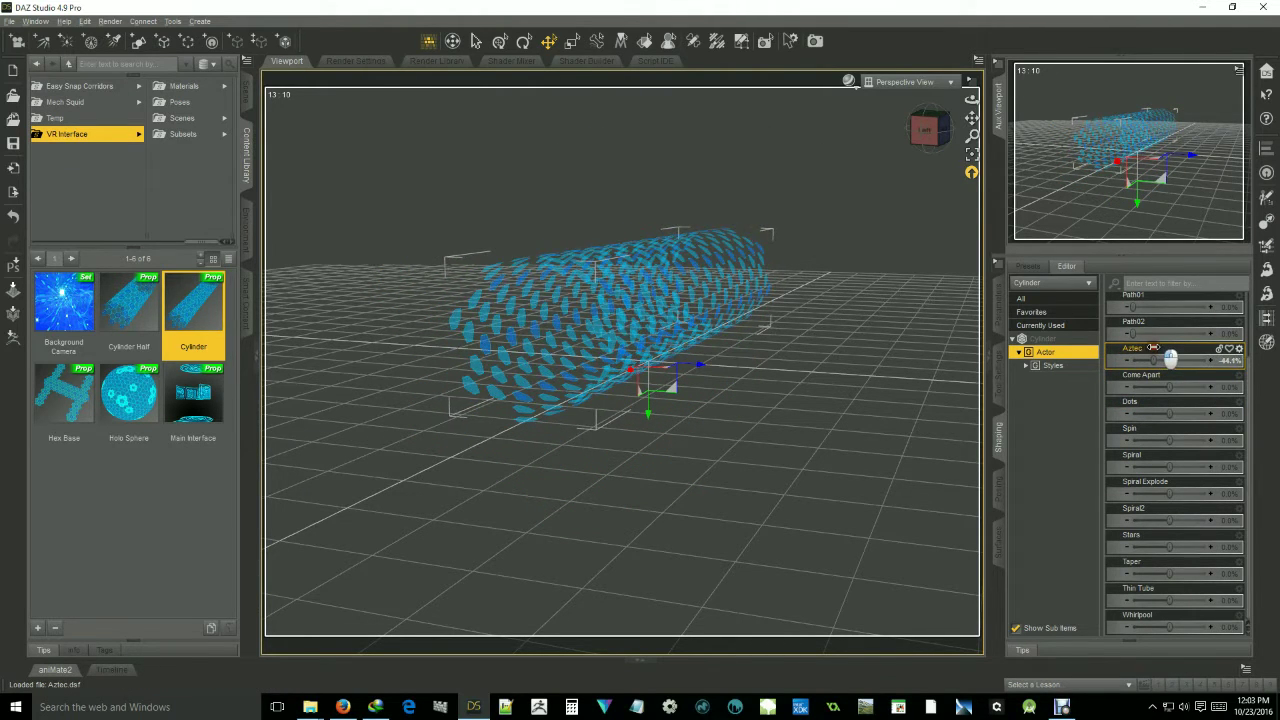
pyautogui.keyDown('alt'); pyautogui.click(1232, 365); pyautogui.keyUp('alt')
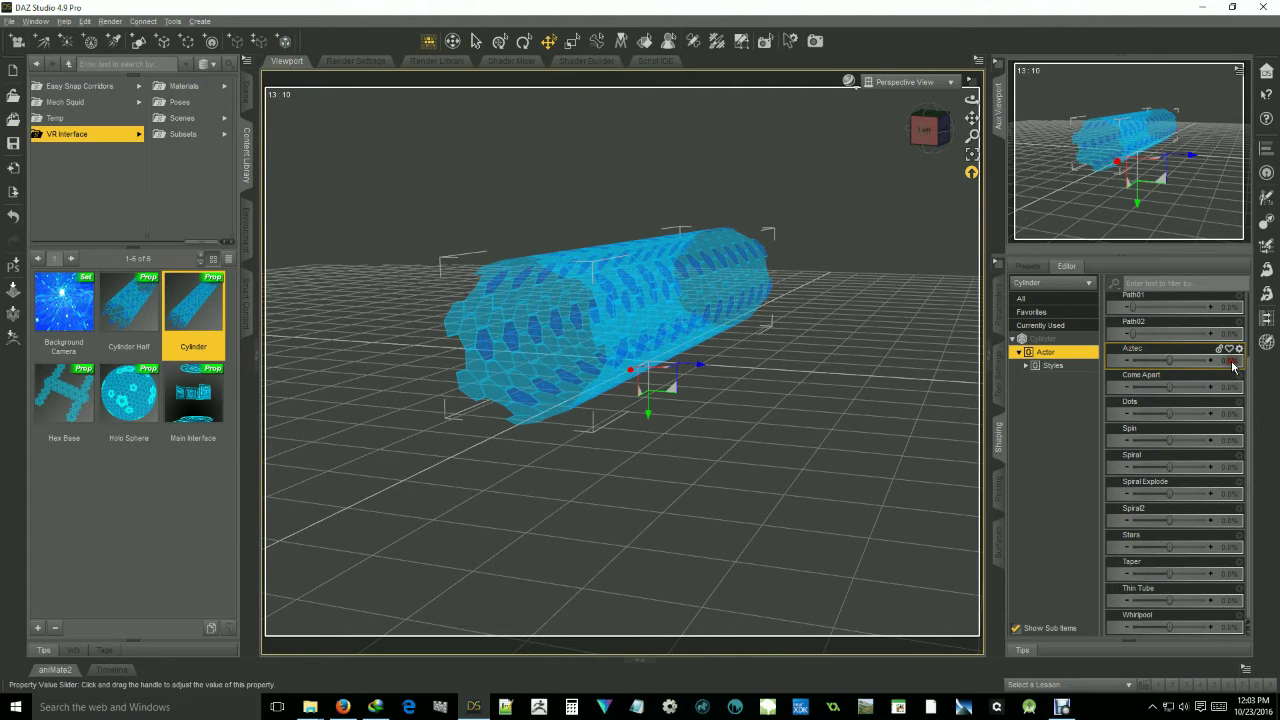
# - Try the Path02 morph at 100% and the Half Round morph on the Cylinder, returning each to 0%
pyautogui.moveTo(1135, 334); pyautogui.dragTo(1275, 362)
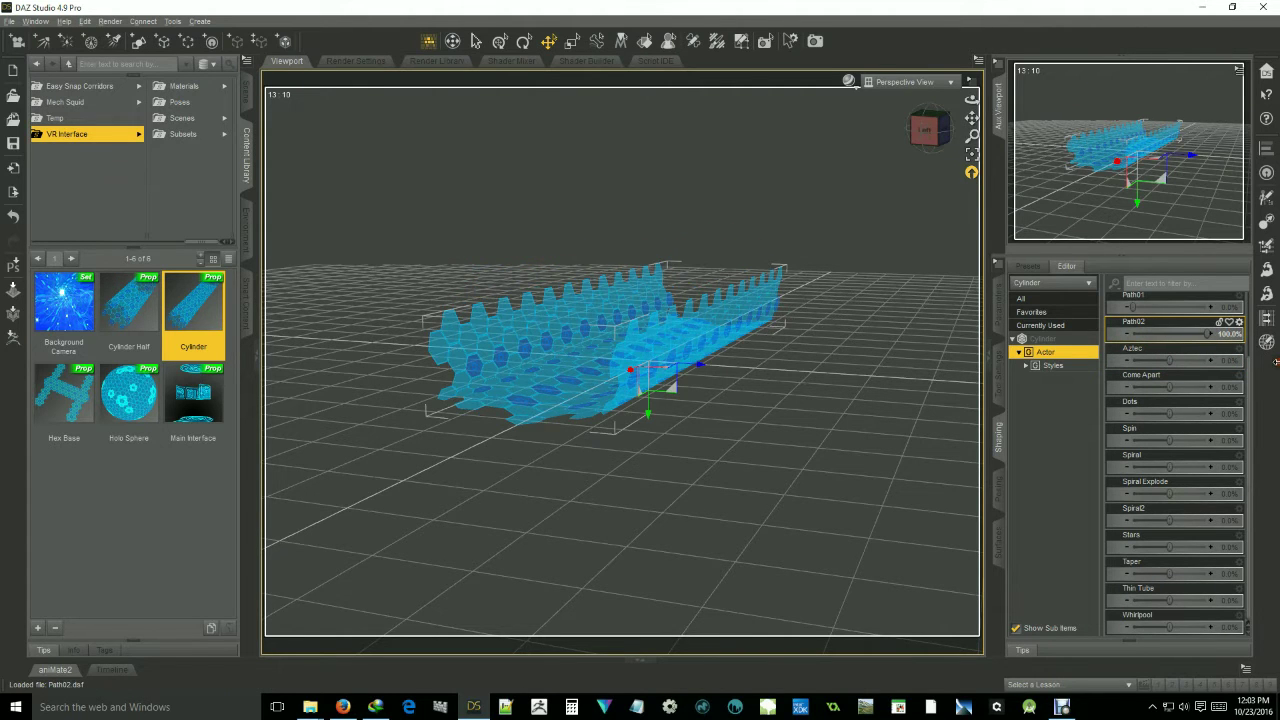
pyautogui.moveTo(1194, 364); pyautogui.dragTo(1268, 340)
pyautogui.moveTo(1184, 331); pyautogui.dragTo(1082, 320)
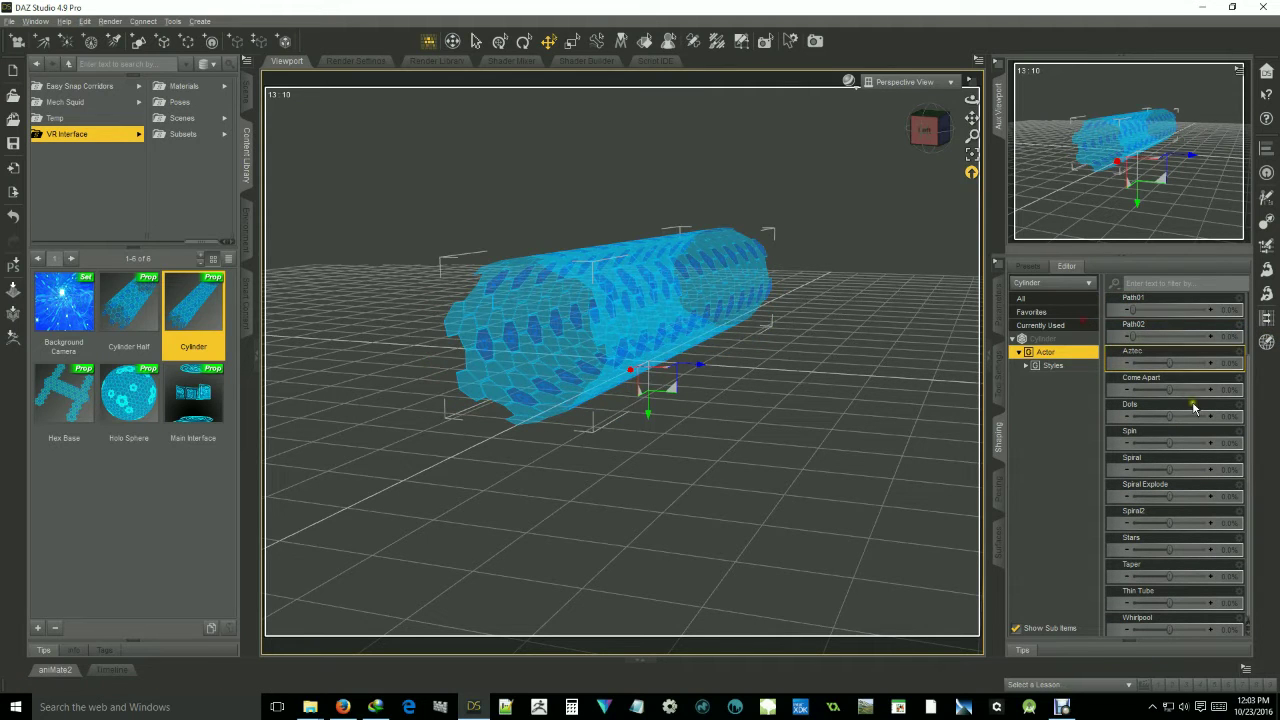
pyautogui.scroll(1, 1193, 407)
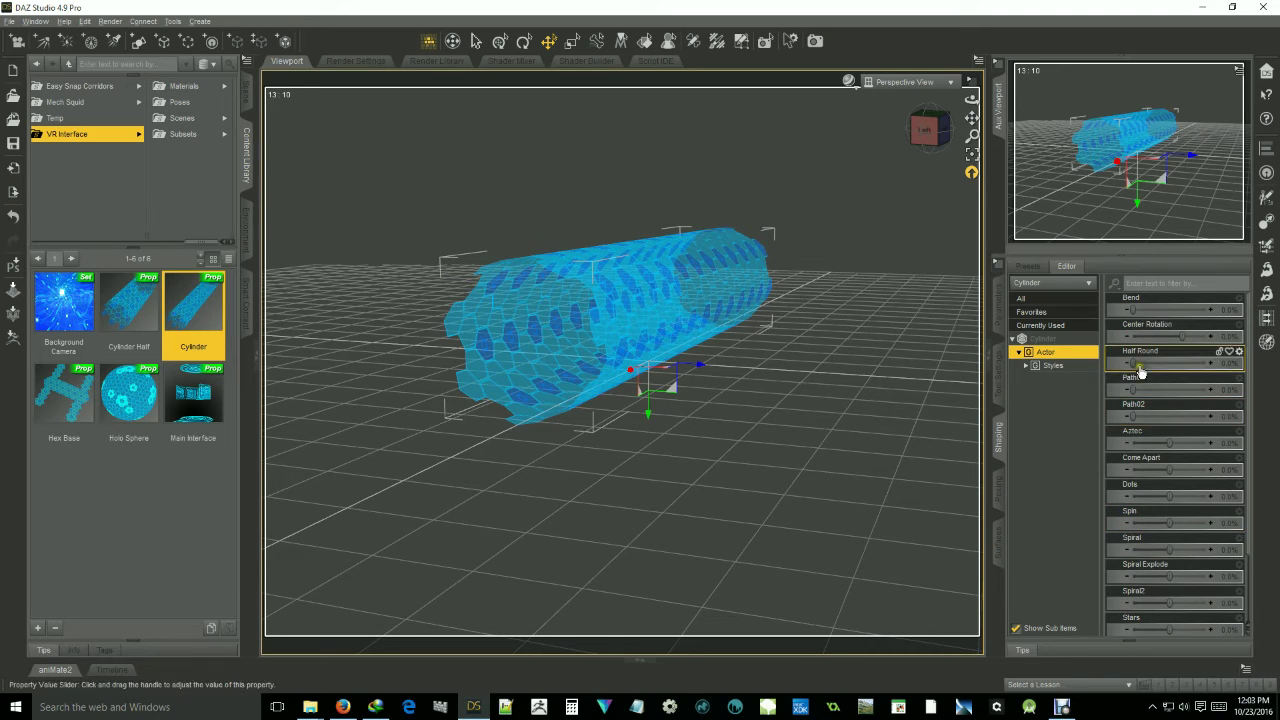
pyautogui.moveTo(1130, 358); pyautogui.dragTo(1088, 379)
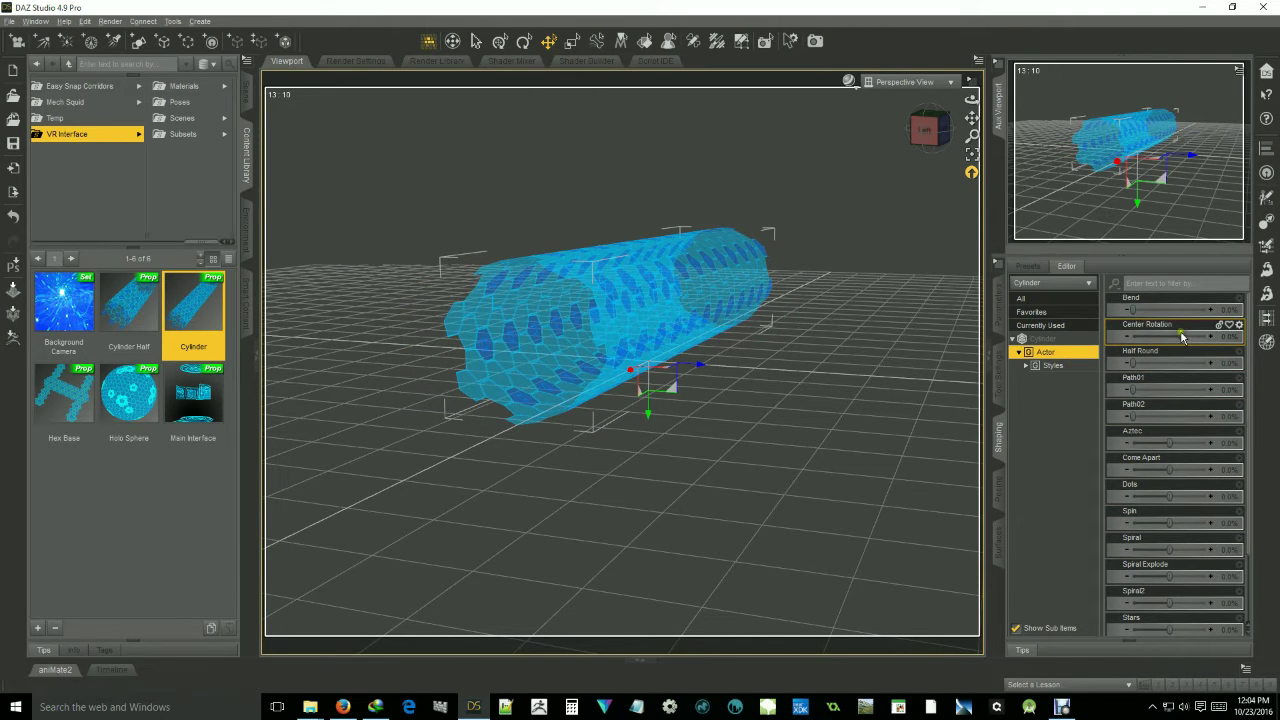
# - Set the Cylinder's Bend morph to 100% and show the whole bent tube from the back
pyautogui.moveTo(1134, 309); pyautogui.dragTo(1237, 331)
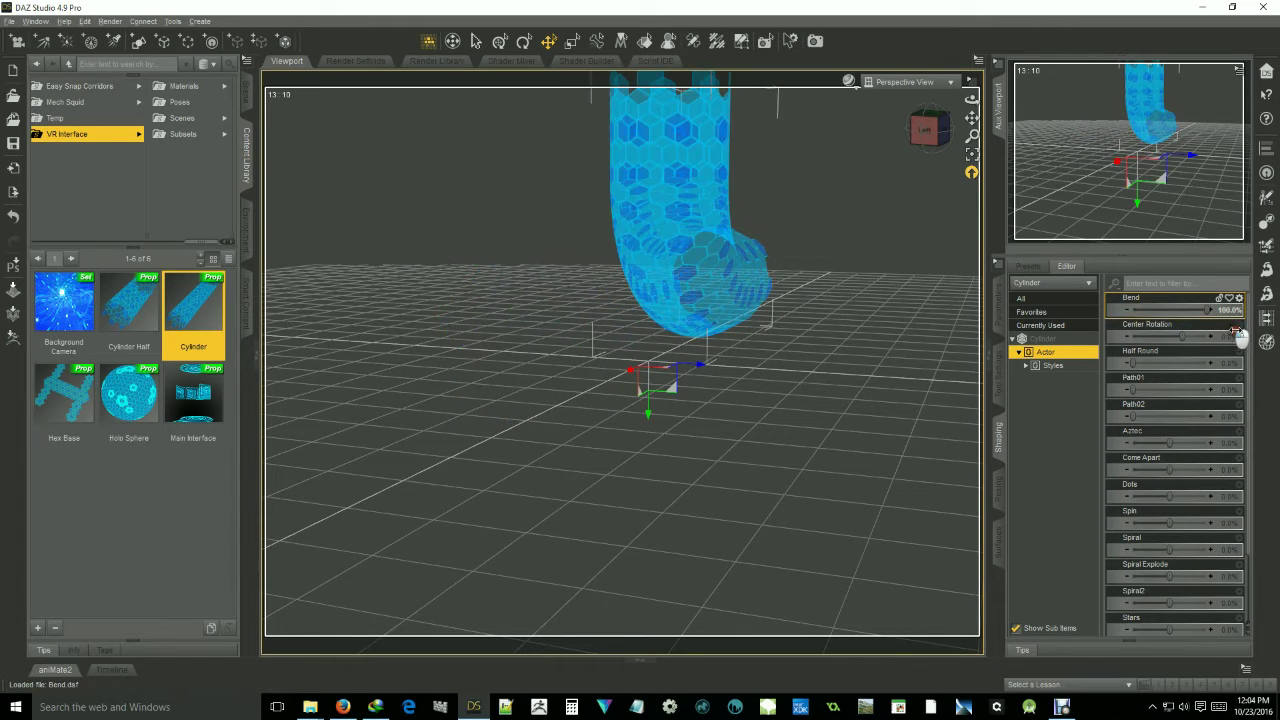
pyautogui.moveTo(931, 137)
pyautogui.mouseDown()
pyautogui.moveTo(964, 137)
pyautogui.moveTo(950, 140)
pyautogui.mouseUp()
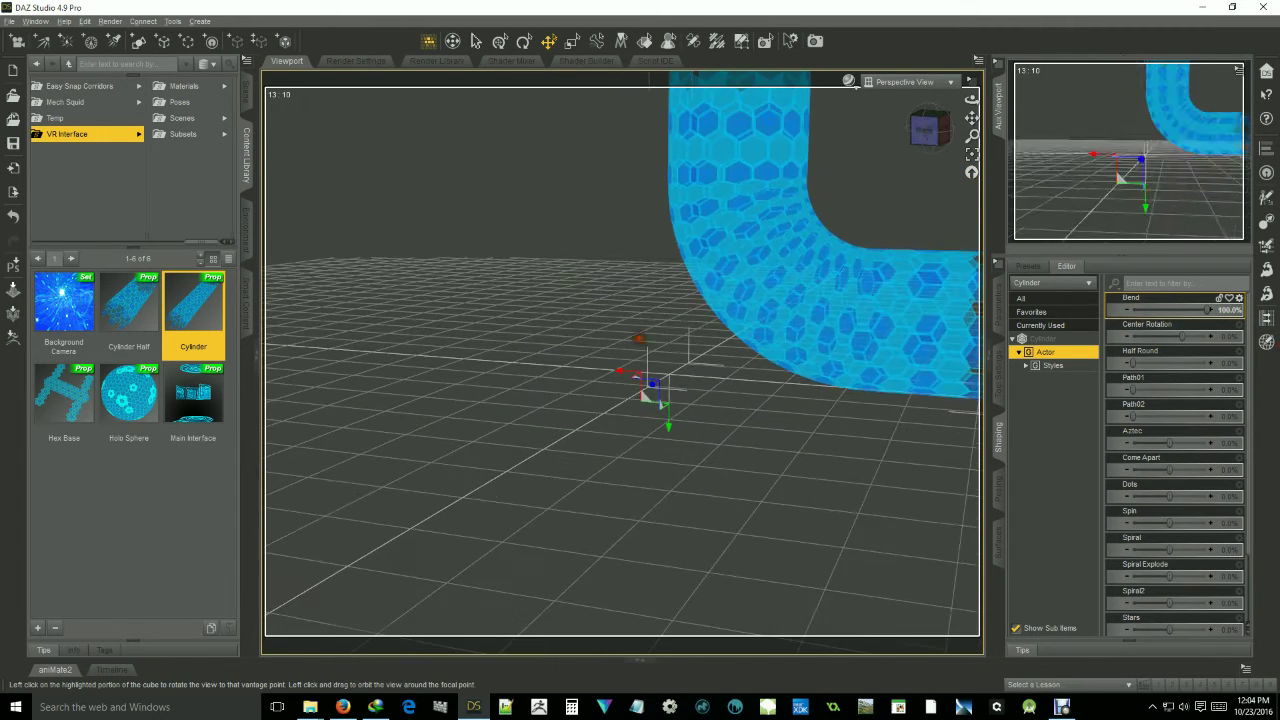
pyautogui.scroll(-3, 771, 409)
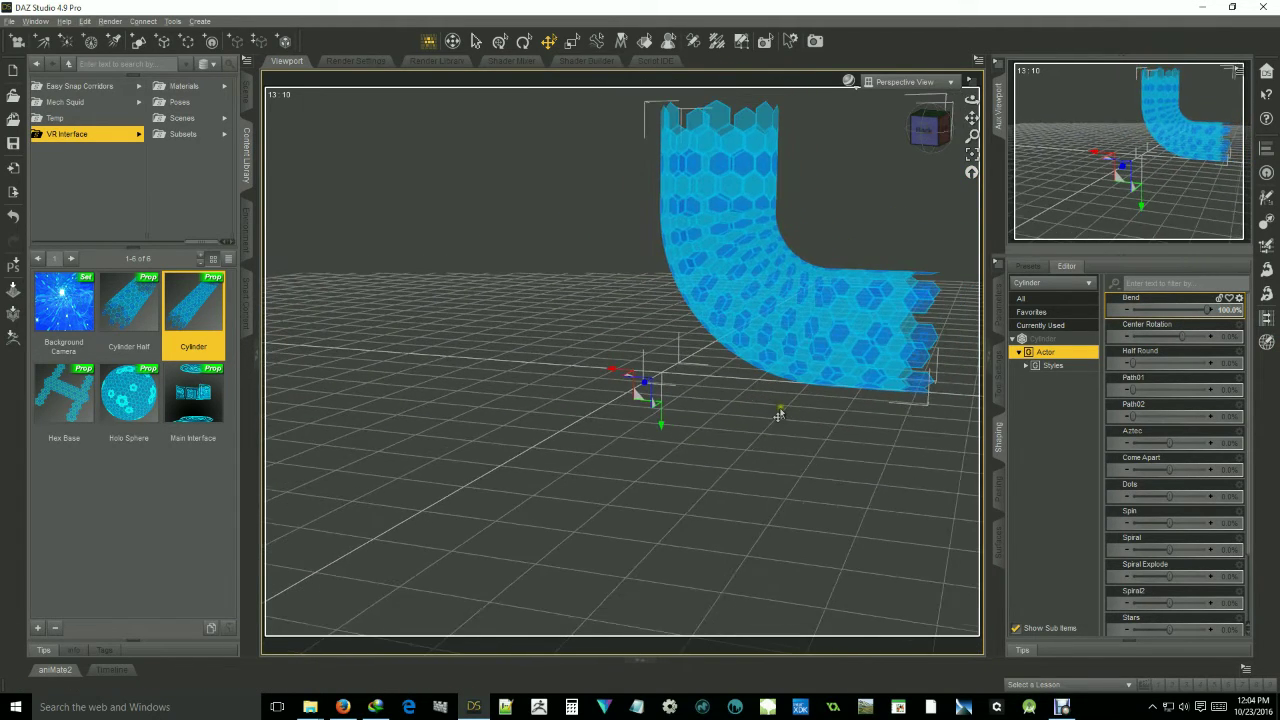
pyautogui.scroll(-2, 779, 416)
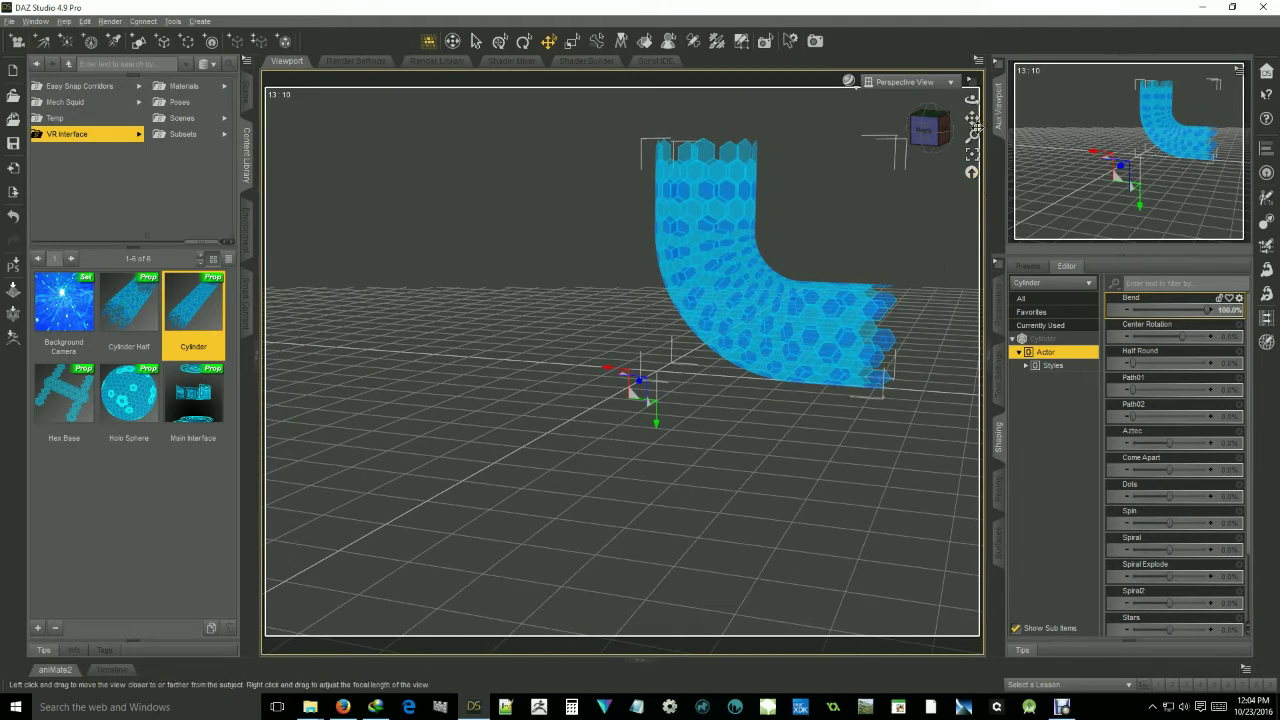
pyautogui.moveTo(972, 117); pyautogui.dragTo(930, 160)
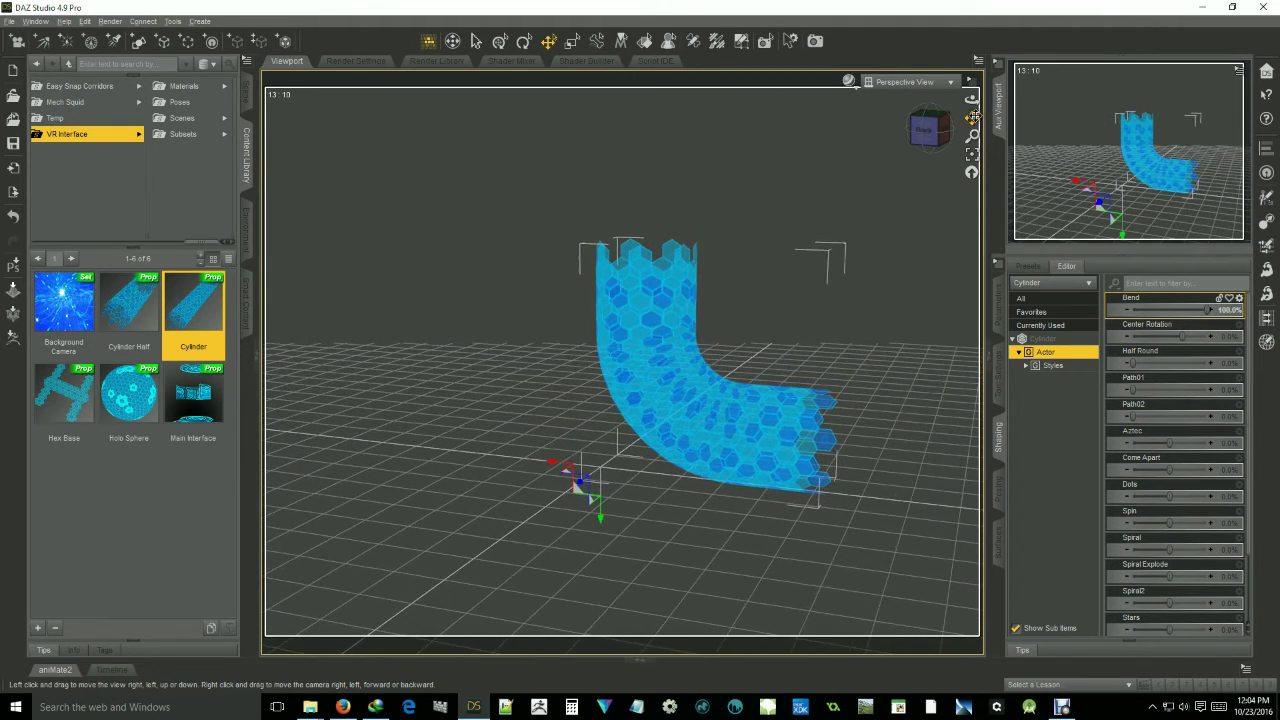
pyautogui.click(915, 132)
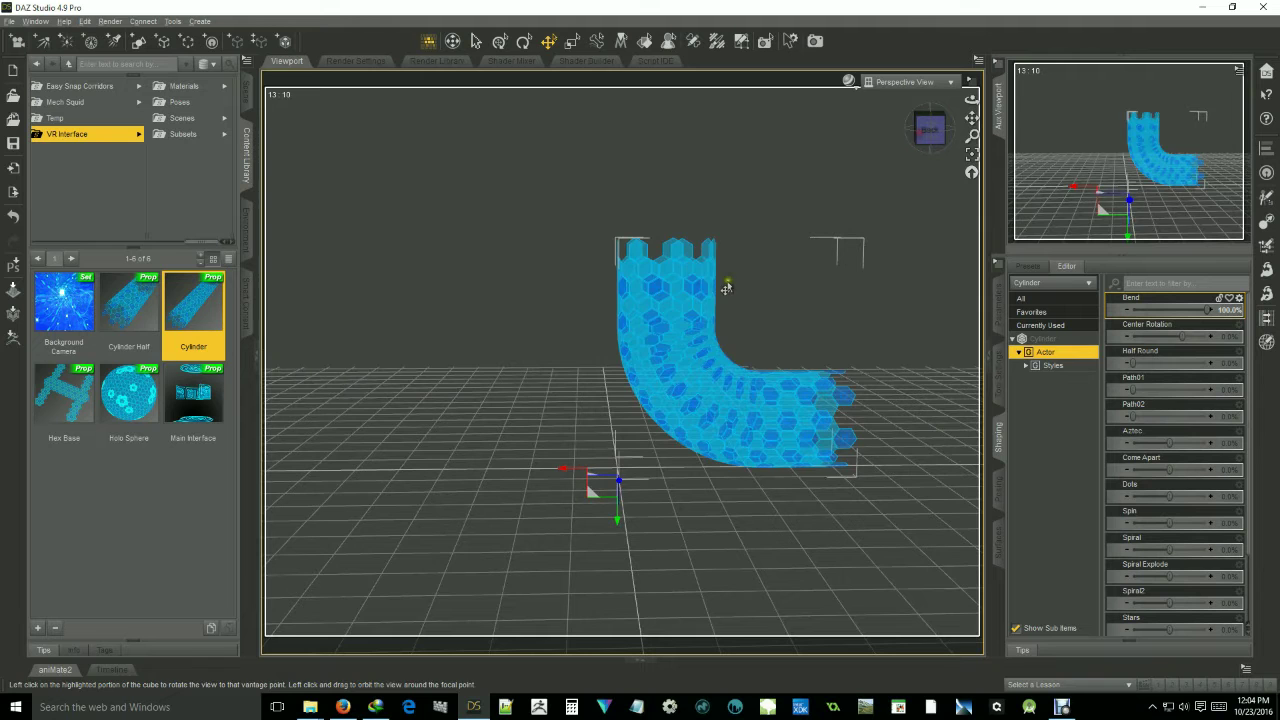
# - Load a Cylinder Half prop into the scene with the bent Cylinder and select it
pyautogui.click(130, 318)
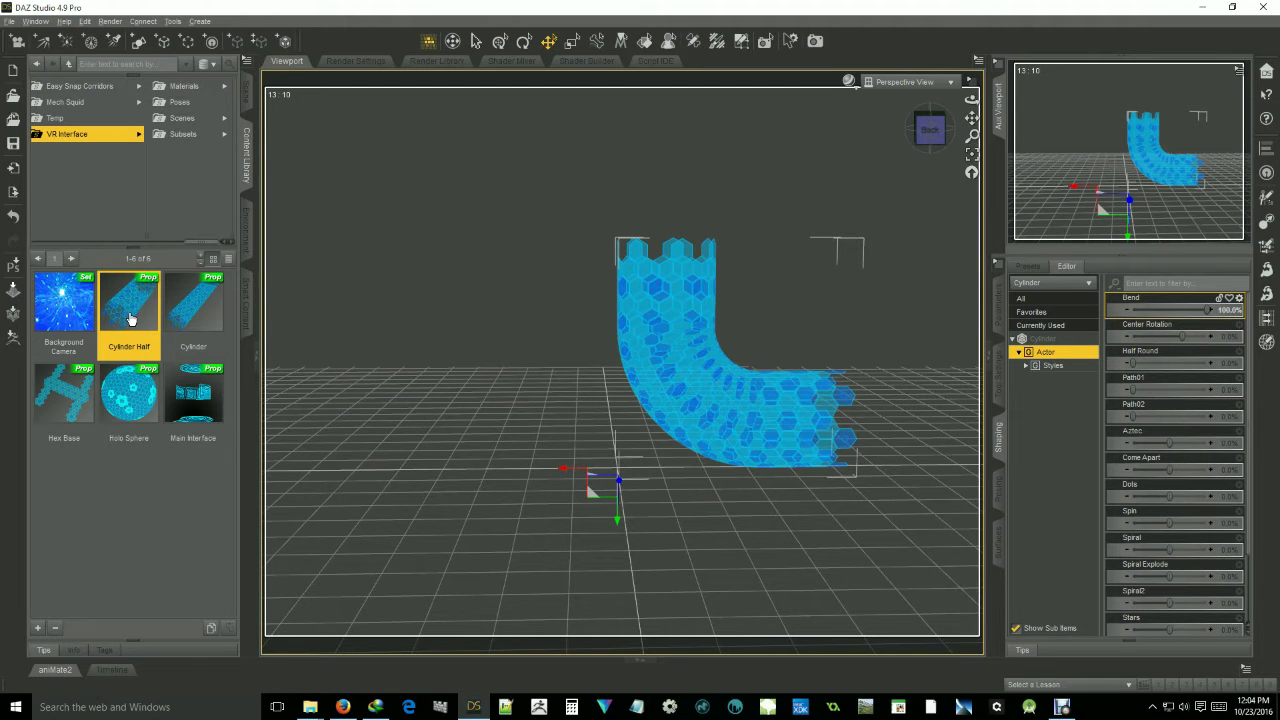
pyautogui.doubleClick(130, 318)
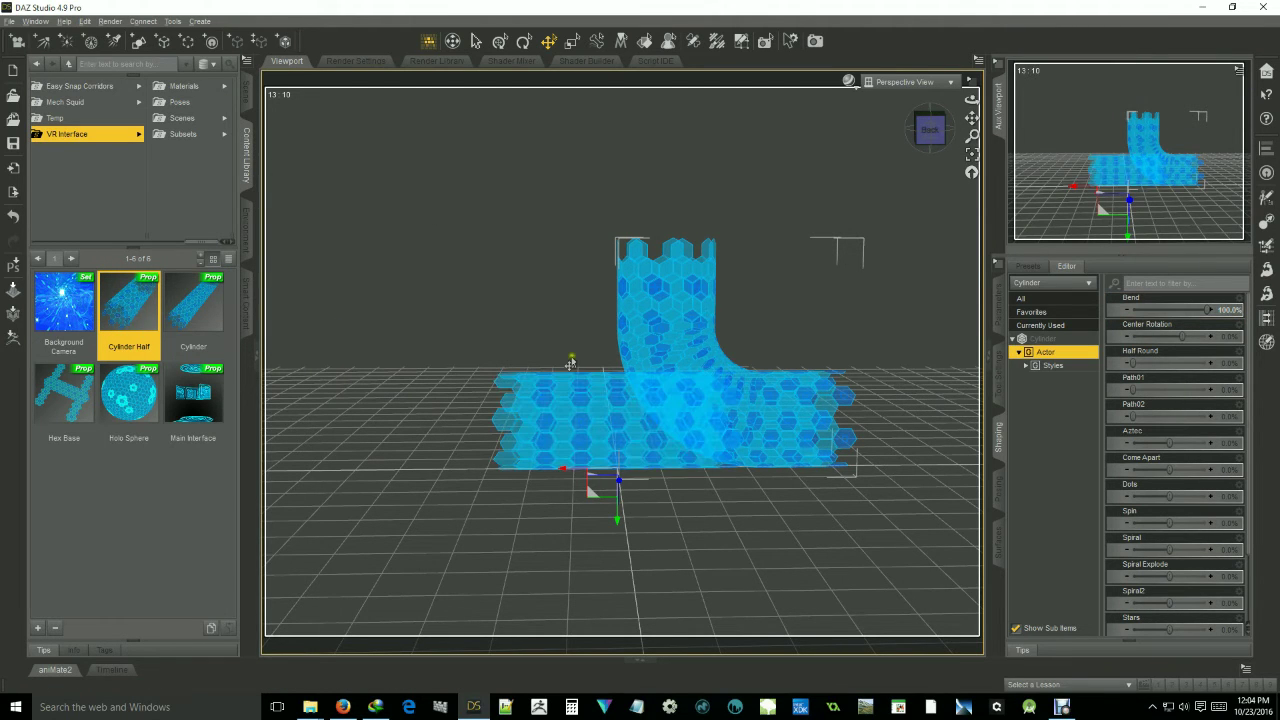
pyautogui.click(540, 427)
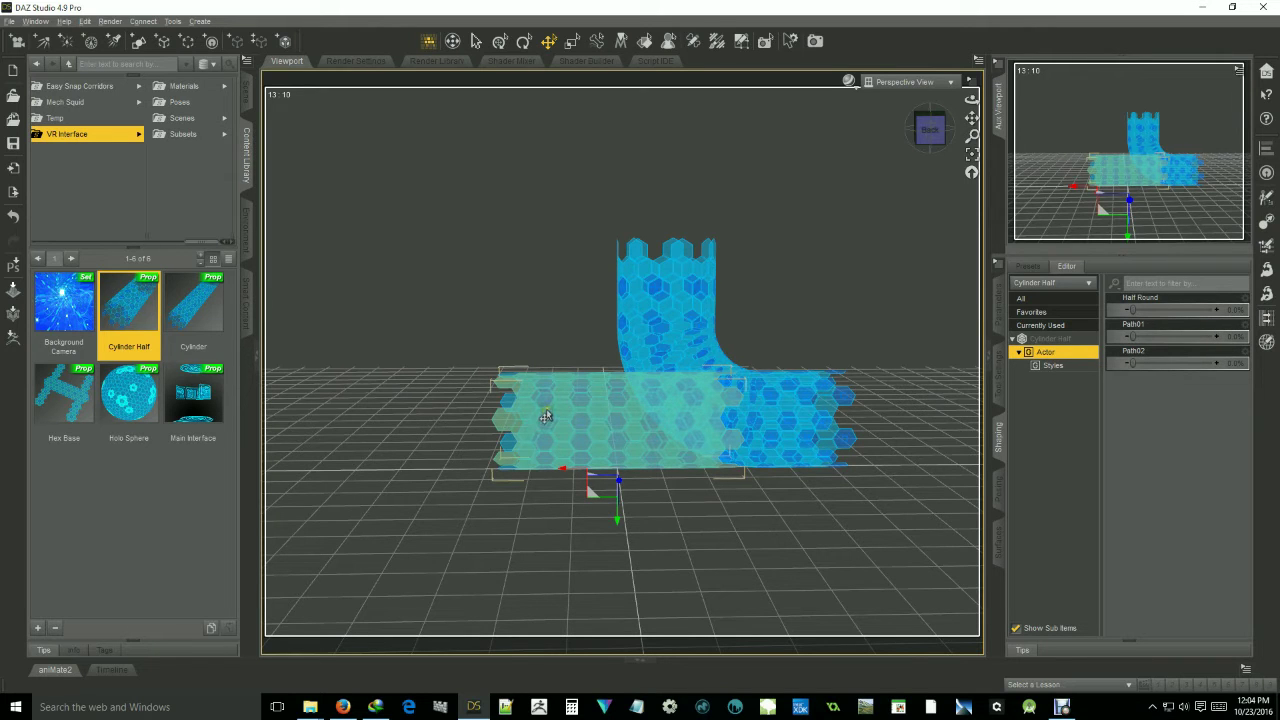
# - Rotate the Cylinder Half upright about its Z axis and move it along its X axis onto the bent Cylinder's upper end
pyautogui.click(524, 41)
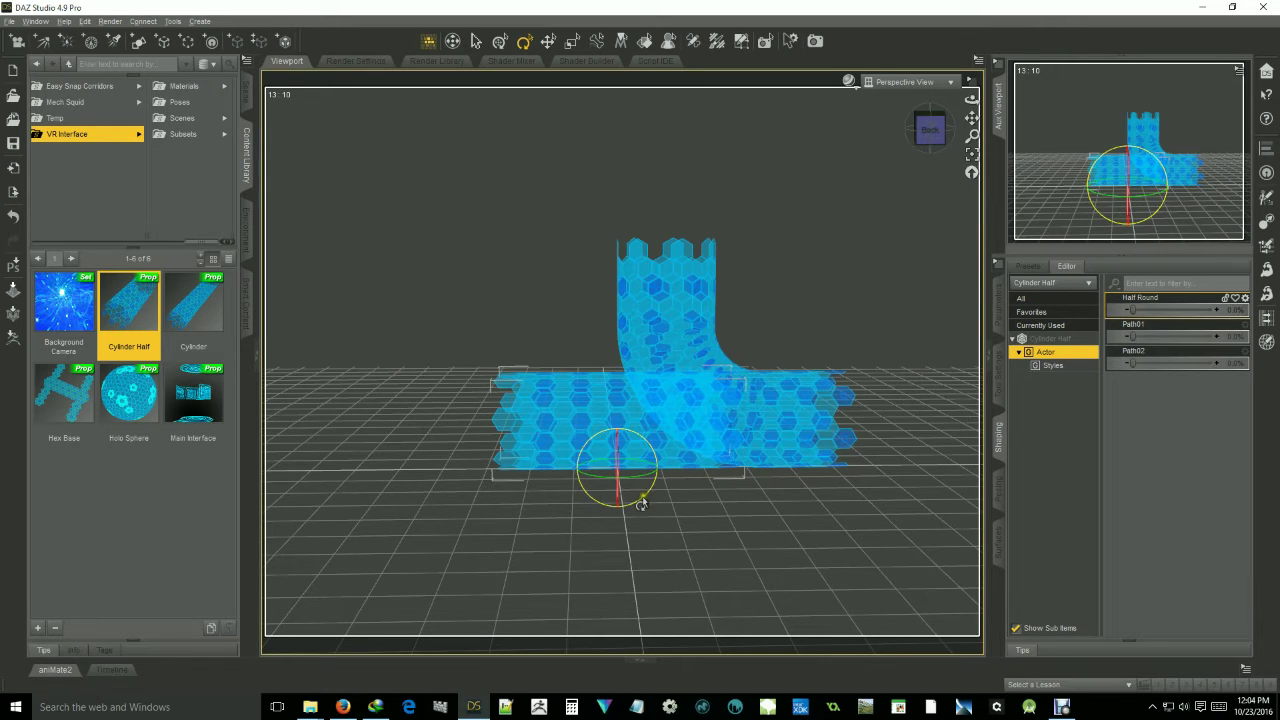
pyautogui.moveTo(642, 496); pyautogui.dragTo(616, 520)
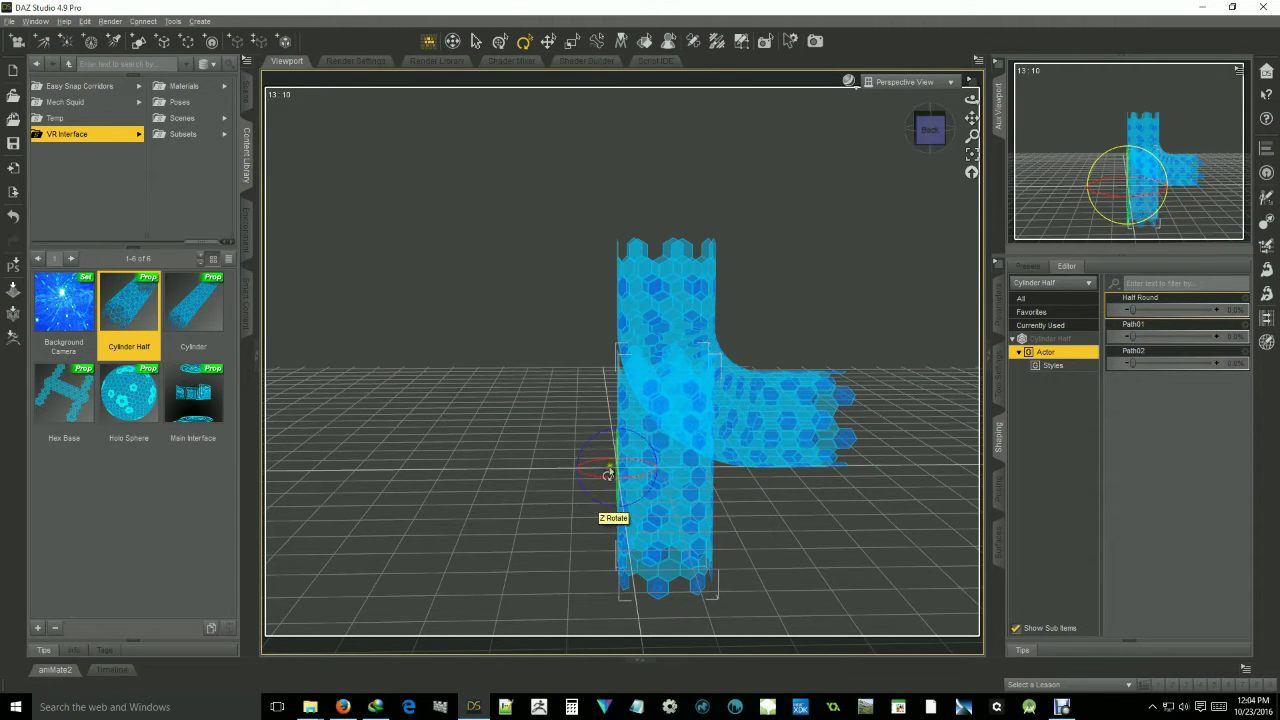
pyautogui.click(548, 41)
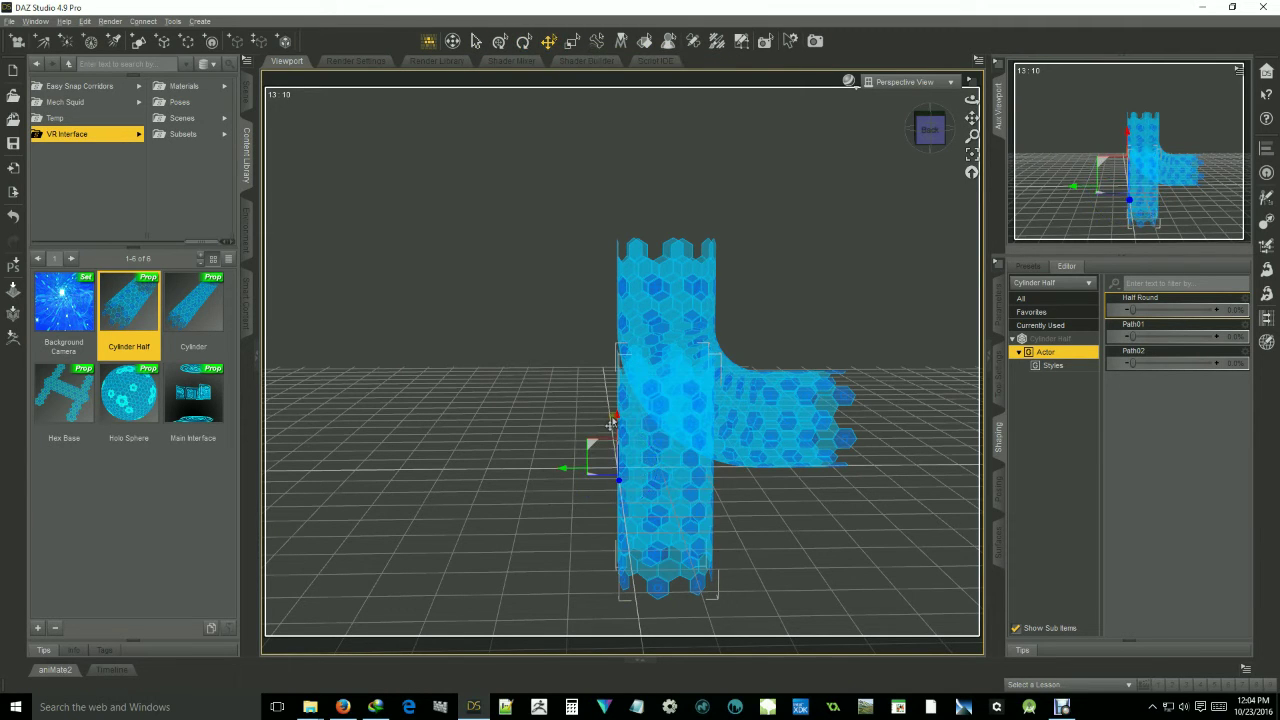
pyautogui.moveTo(617, 420); pyautogui.dragTo(640, 128)
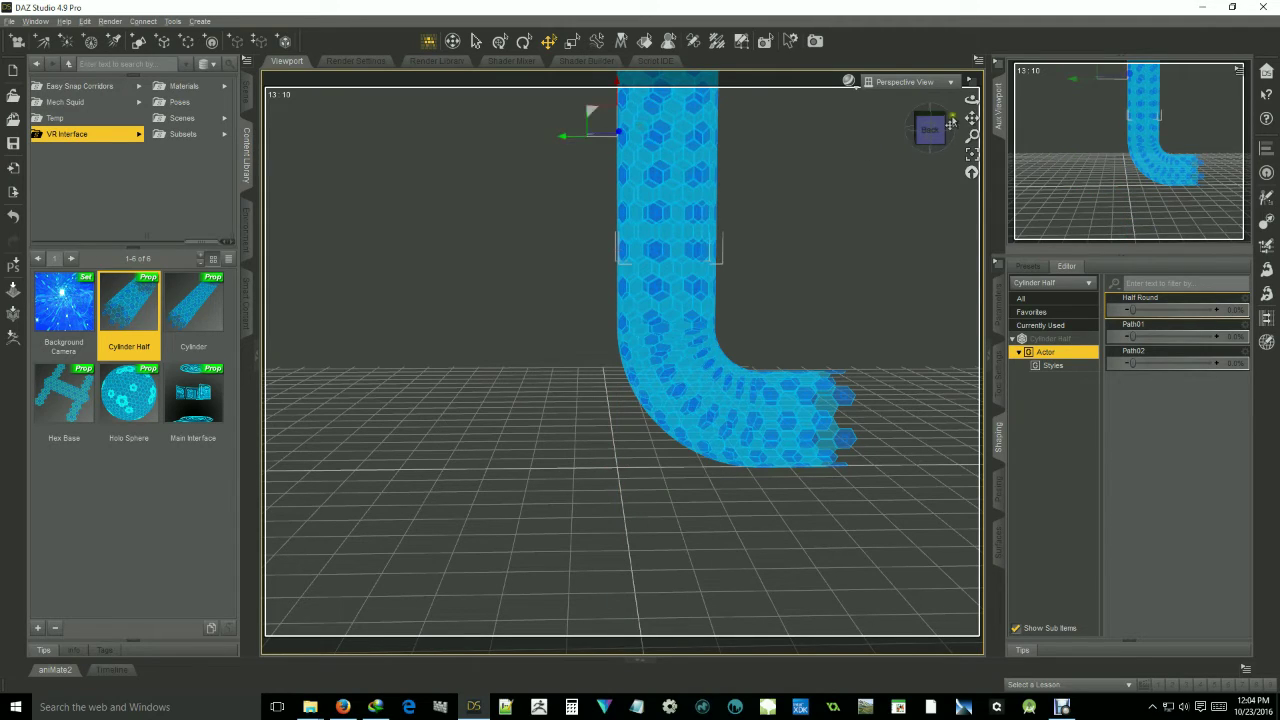
# - Load a second Cylinder Half and move it along its X axis onto the bent Cylinder's horizontal open end
pyautogui.click(793, 101)
pyautogui.moveTo(930, 121); pyautogui.dragTo(900, 150)
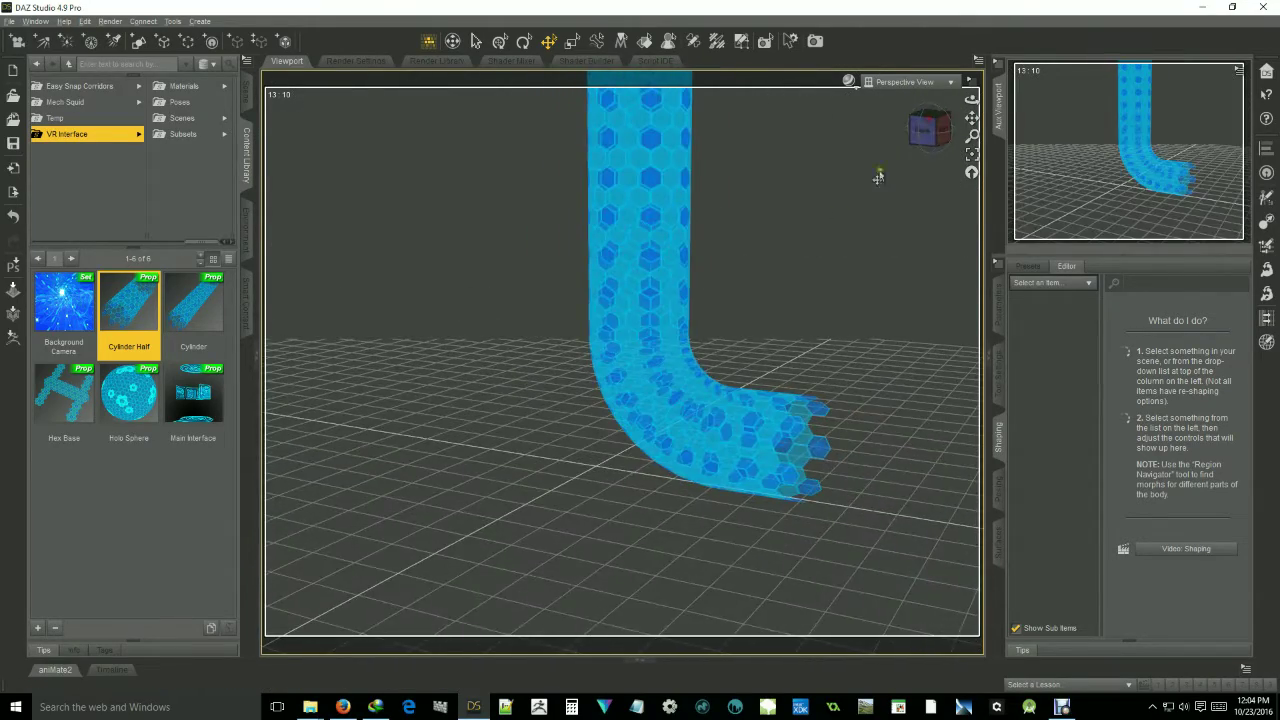
pyautogui.scroll(3, 780, 280)
pyautogui.scroll(-1, 780, 280)
pyautogui.click(936, 130)
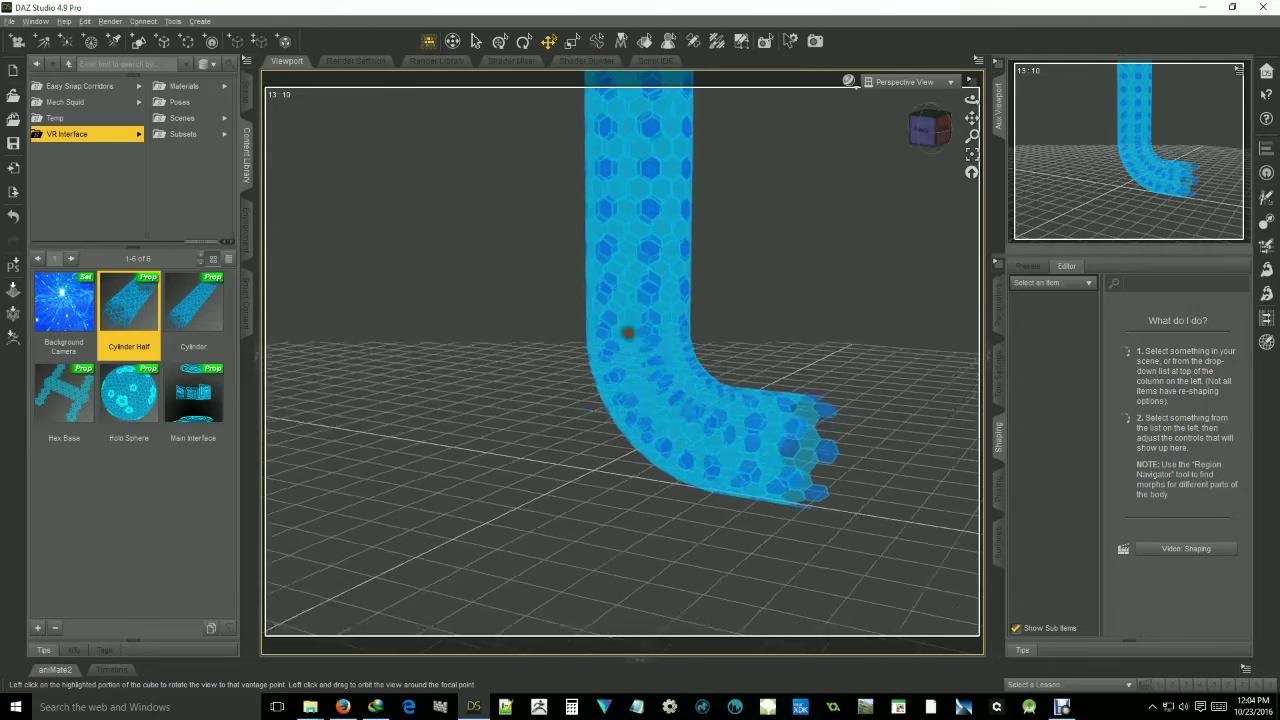
pyautogui.moveTo(642, 348); pyautogui.dragTo(592, 340)
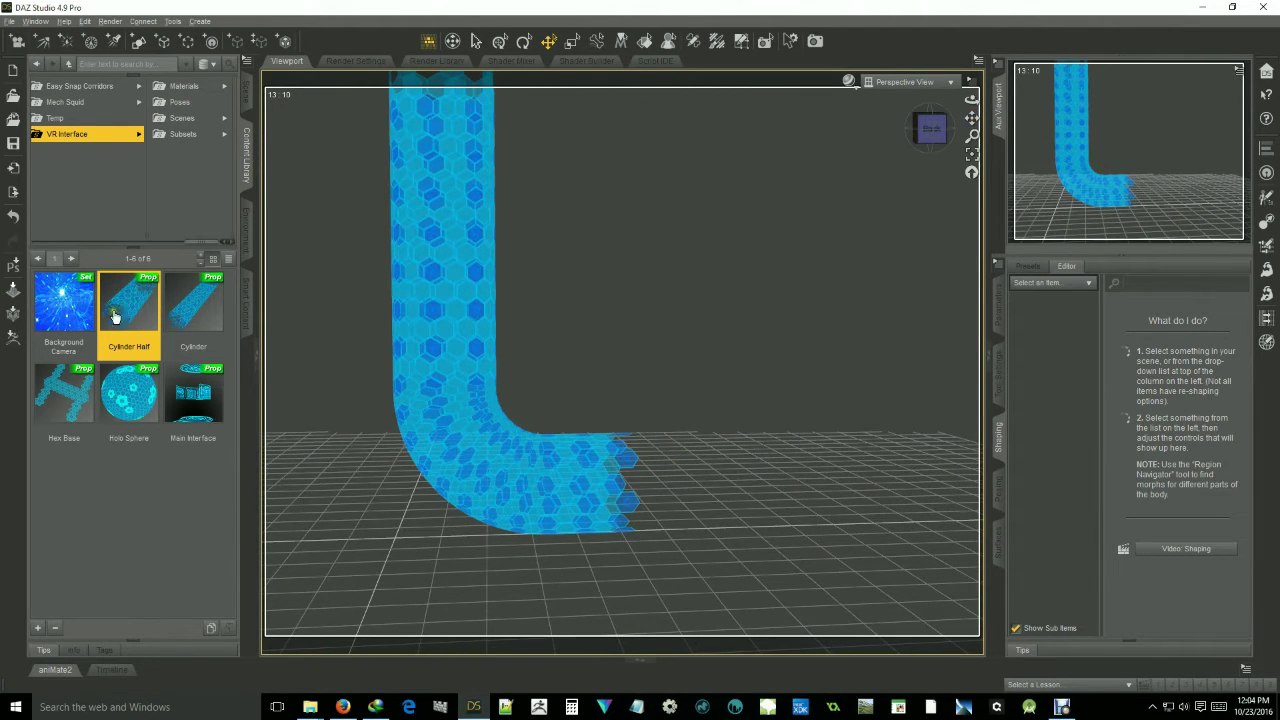
pyautogui.moveTo(140, 325); pyautogui.dragTo(480, 400)
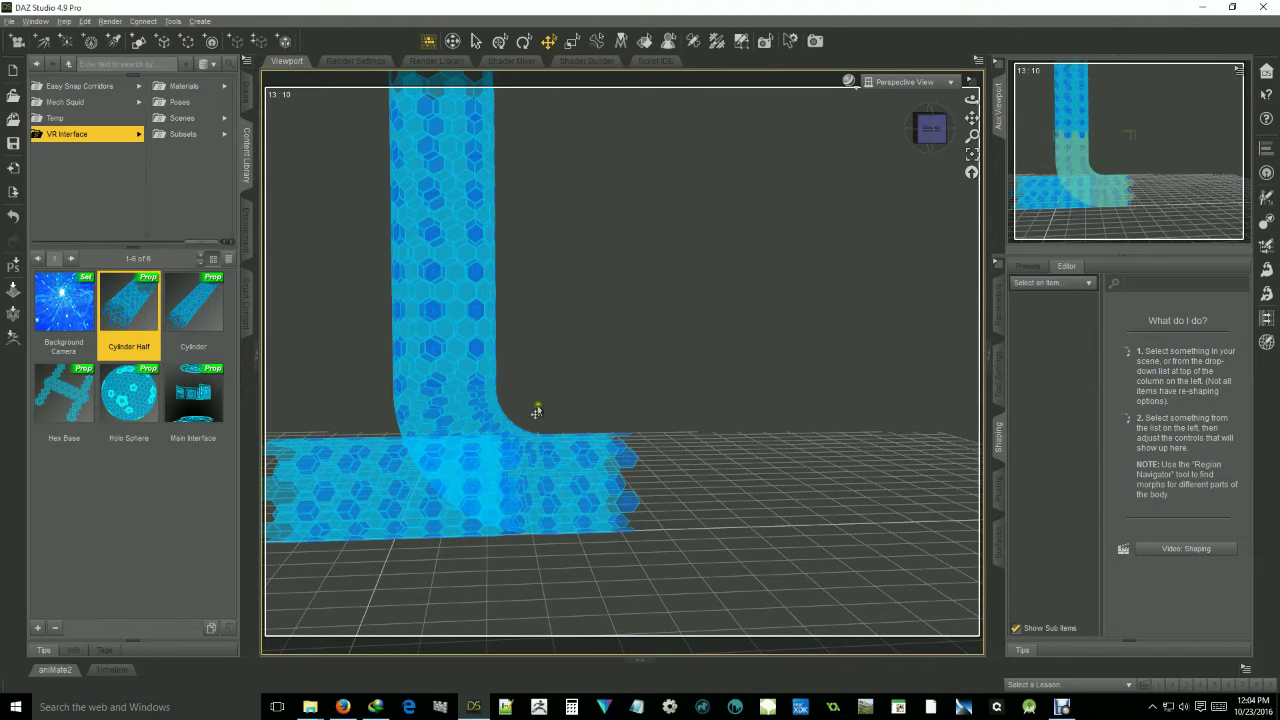
pyautogui.click(354, 491)
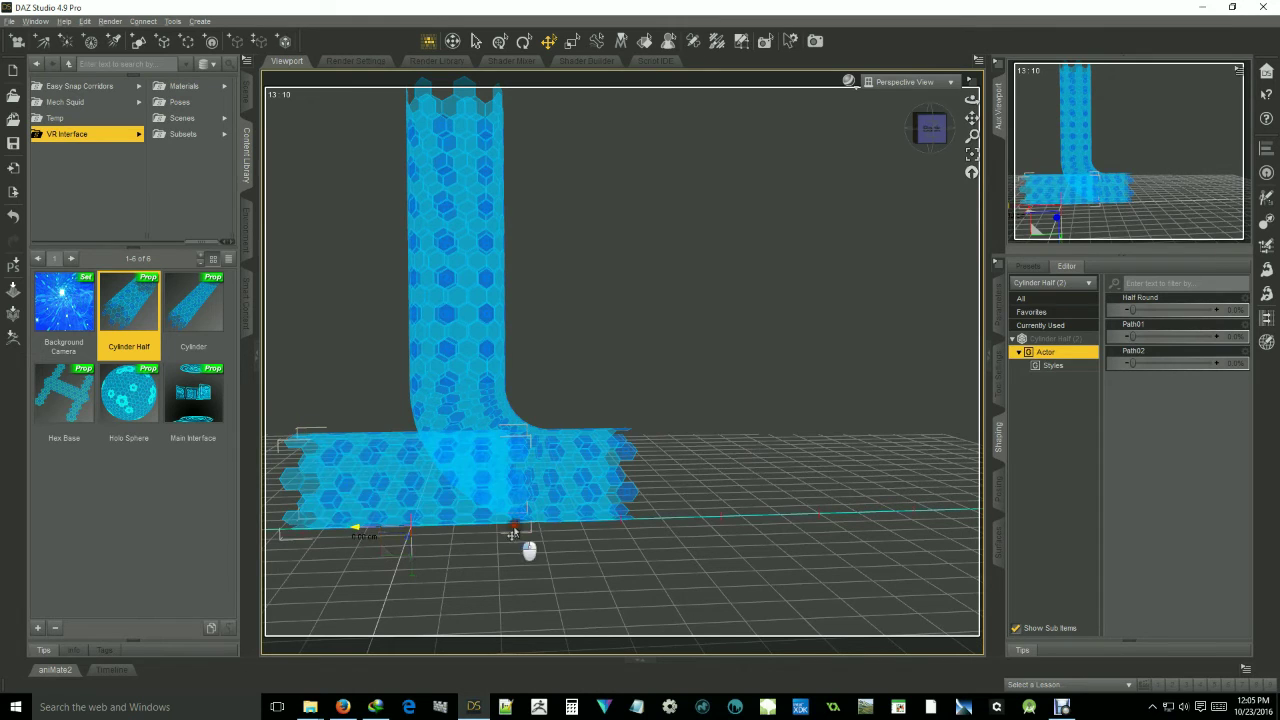
pyautogui.moveTo(512, 535); pyautogui.dragTo(806, 509)
# - Examine the joined tube from the right and back, selecting its upright Cylinder Half and its bent Cylinder in turn
pyautogui.click(930, 128)
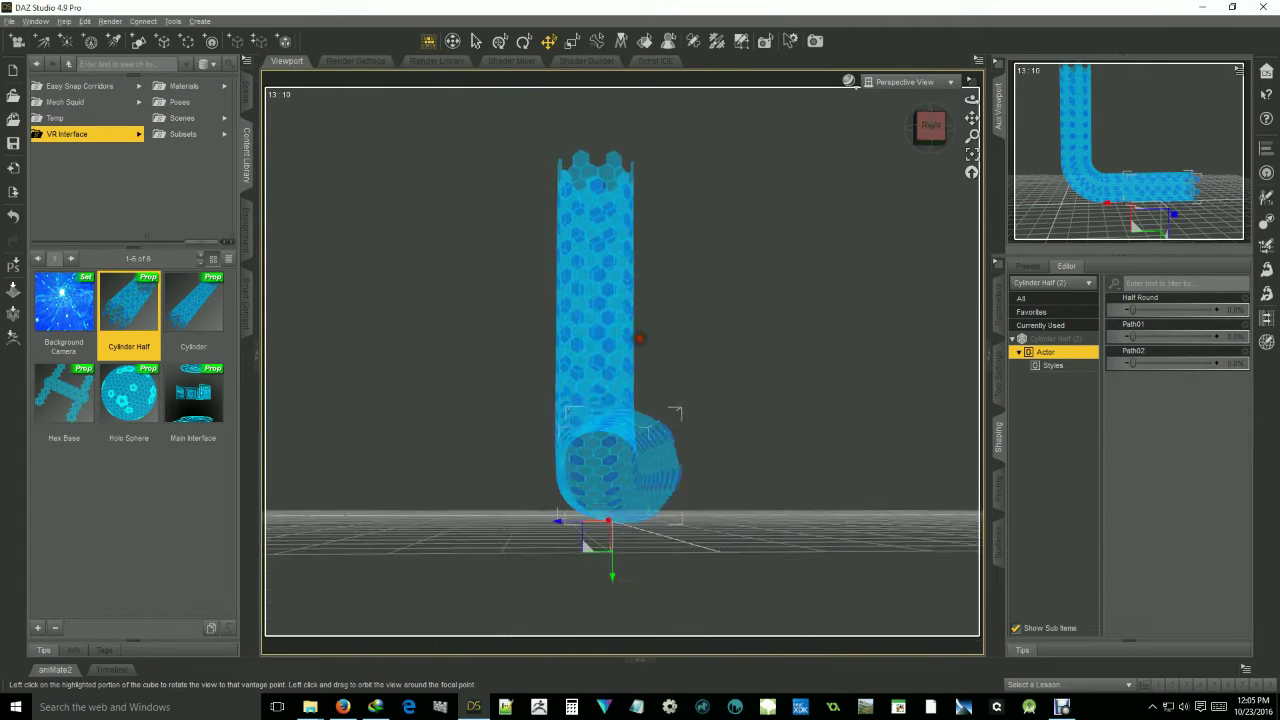
pyautogui.keyDown('ctrl'); pyautogui.keyDown('alt'); pyautogui.moveTo(639, 338); pyautogui.dragTo(640, 342); pyautogui.keyUp('alt'); pyautogui.keyUp('ctrl')
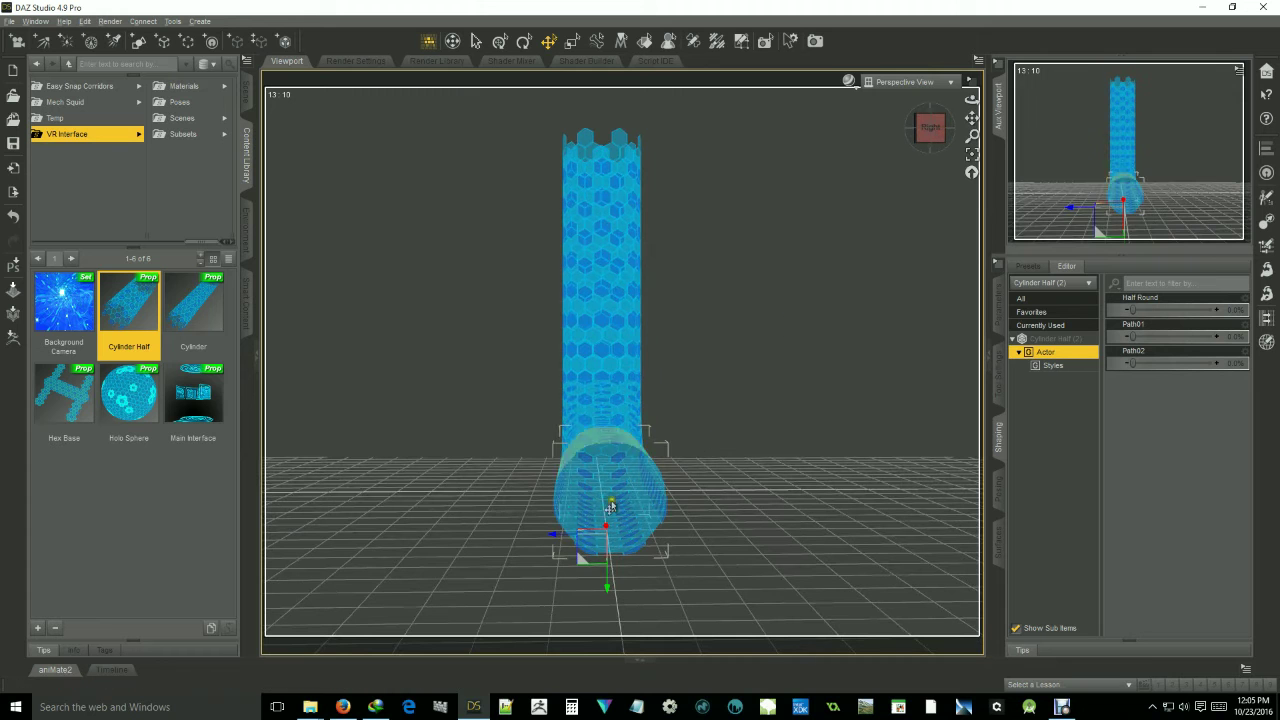
pyautogui.click(926, 128)
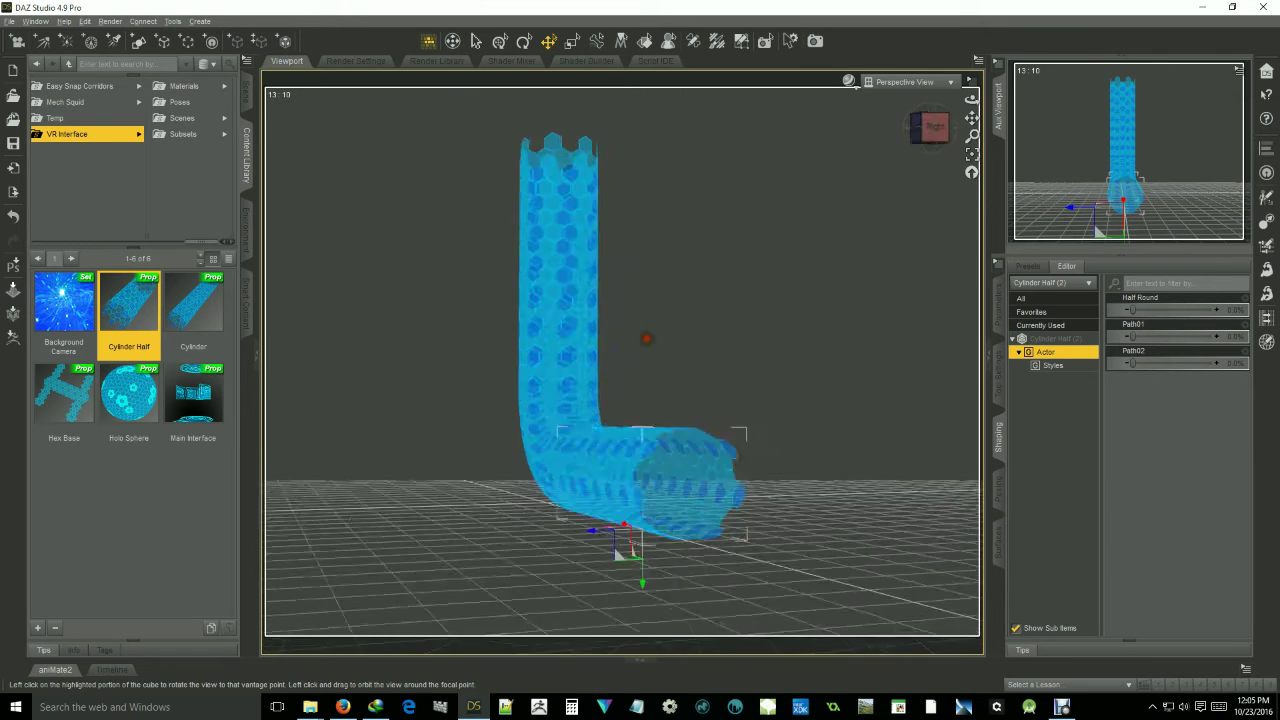
pyautogui.moveTo(926, 128); pyautogui.dragTo(956, 136)
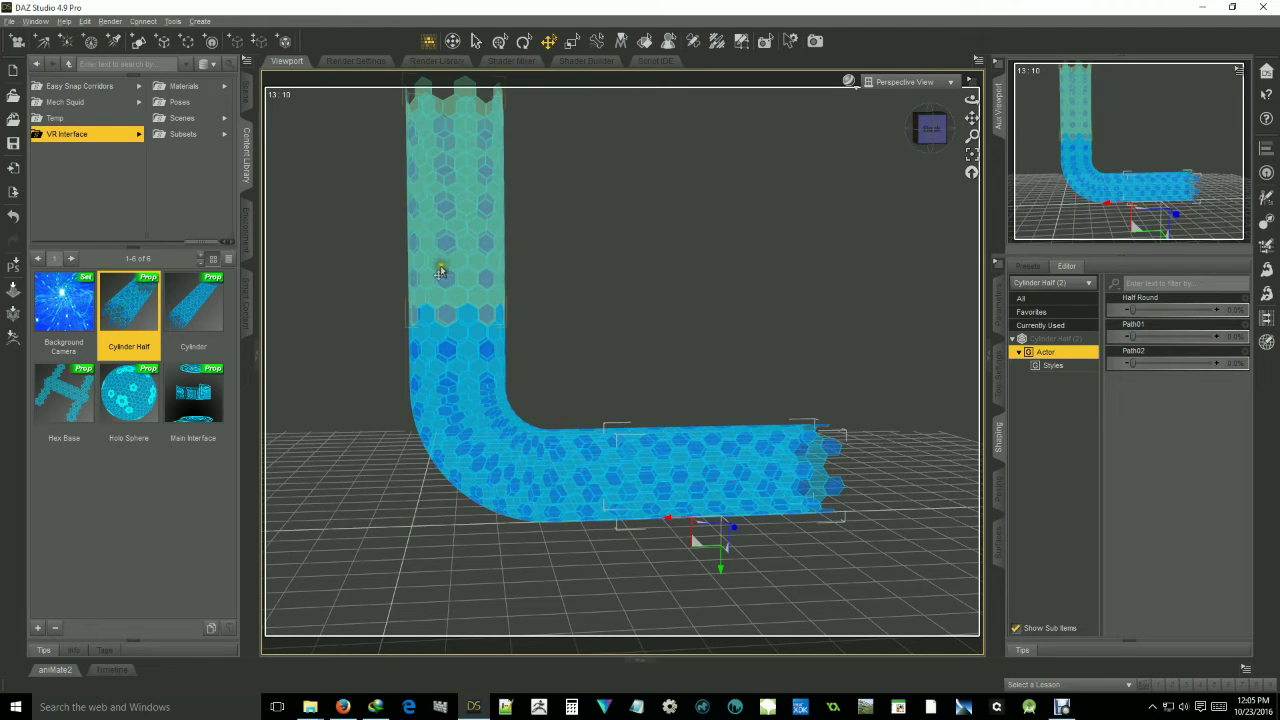
pyautogui.click(430, 210)
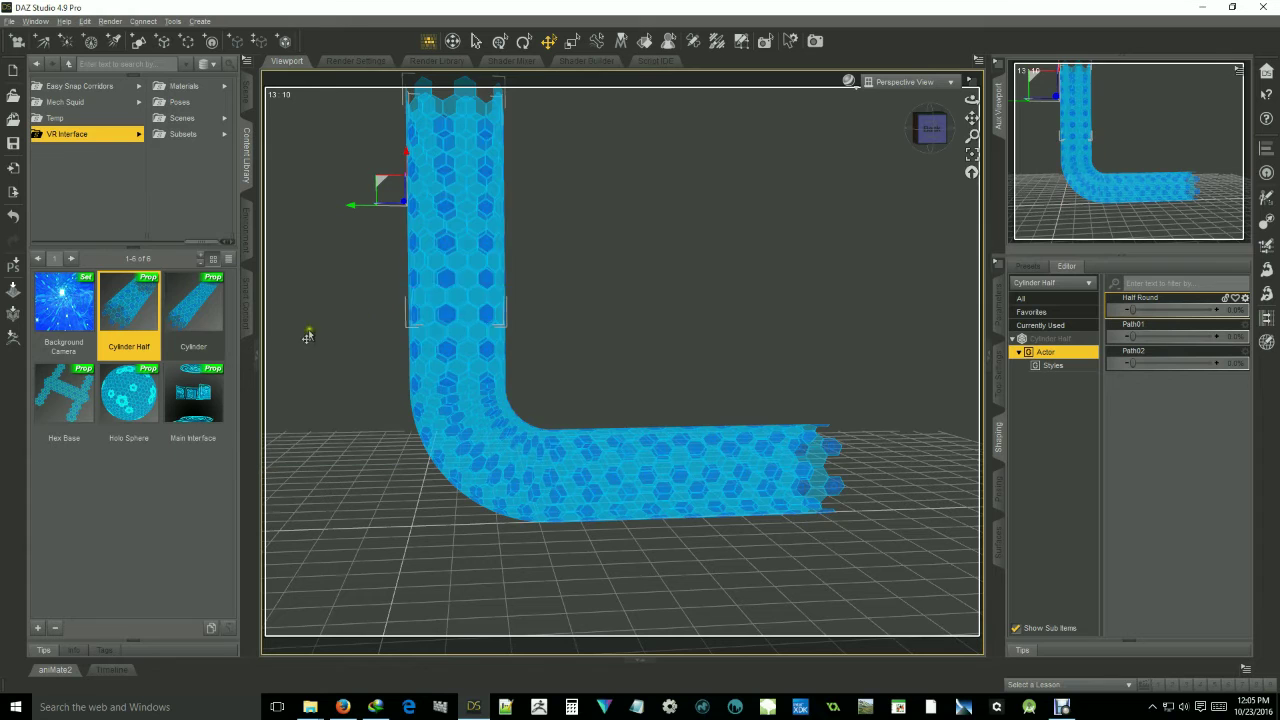
pyautogui.click(484, 440)
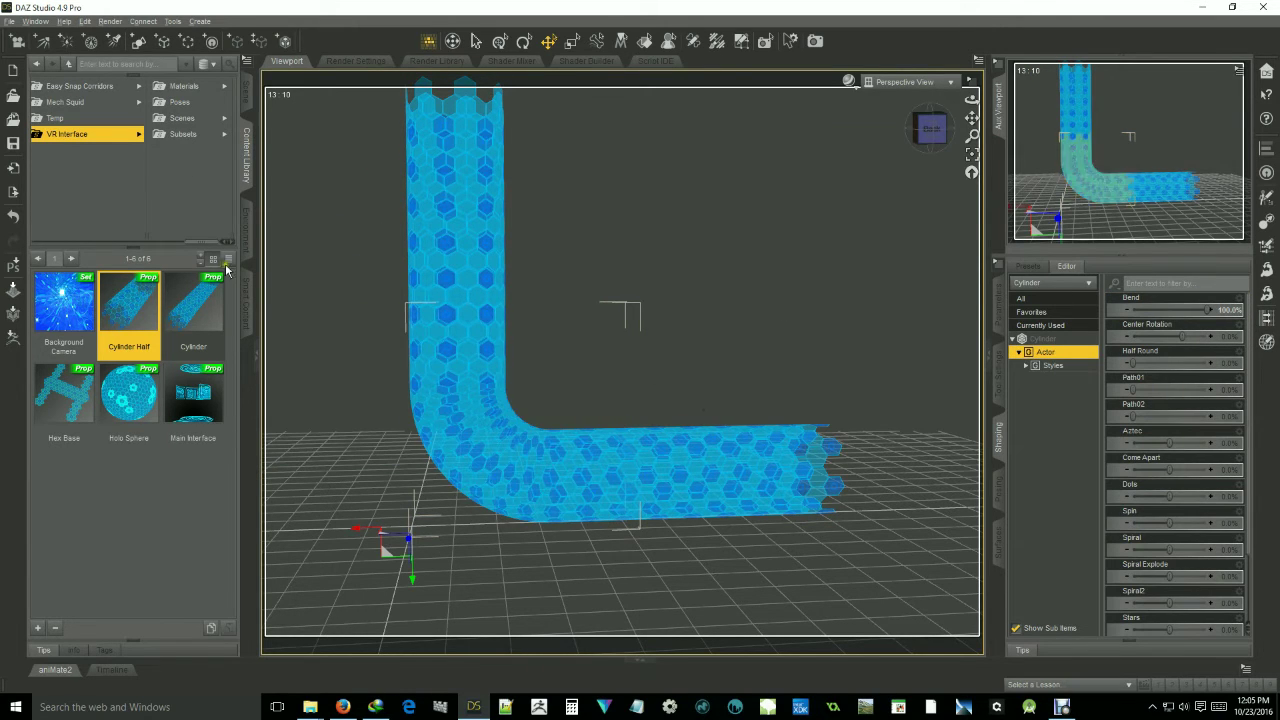
# - Delete both Cylinder Half props from the scene, keeping only the bent Cylinder
pyautogui.click(247, 101)
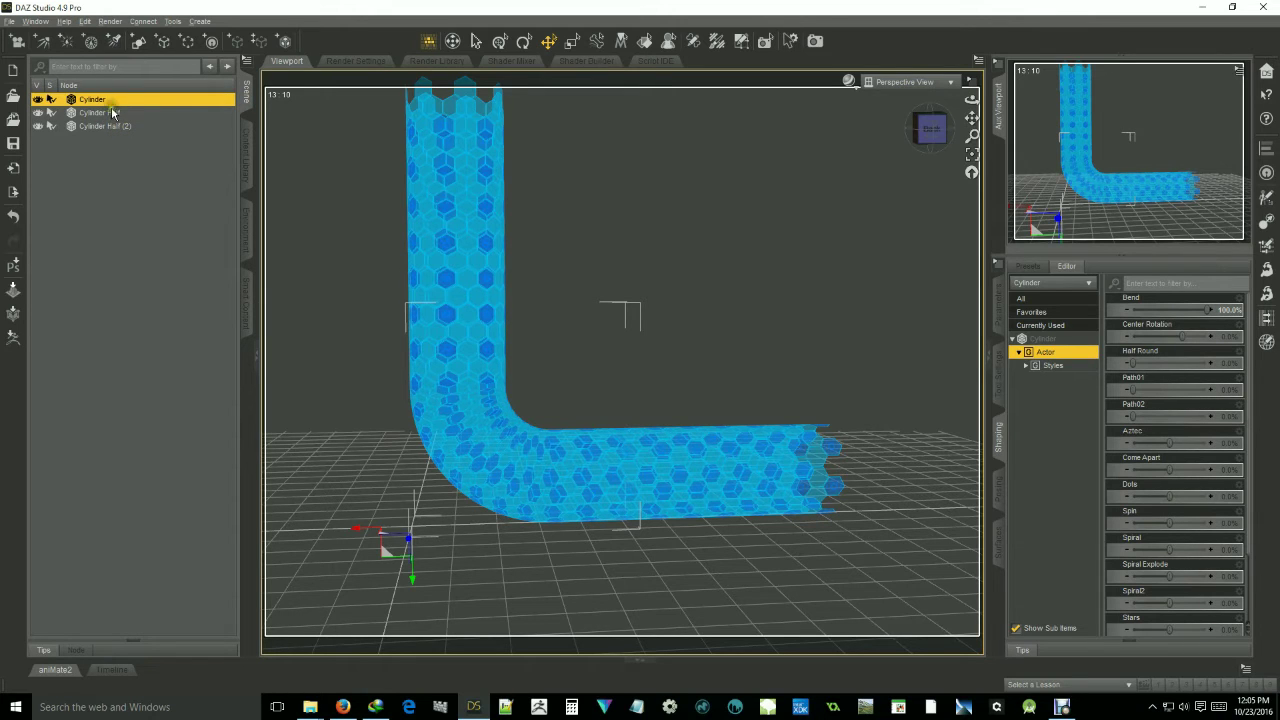
pyautogui.click(457, 238)
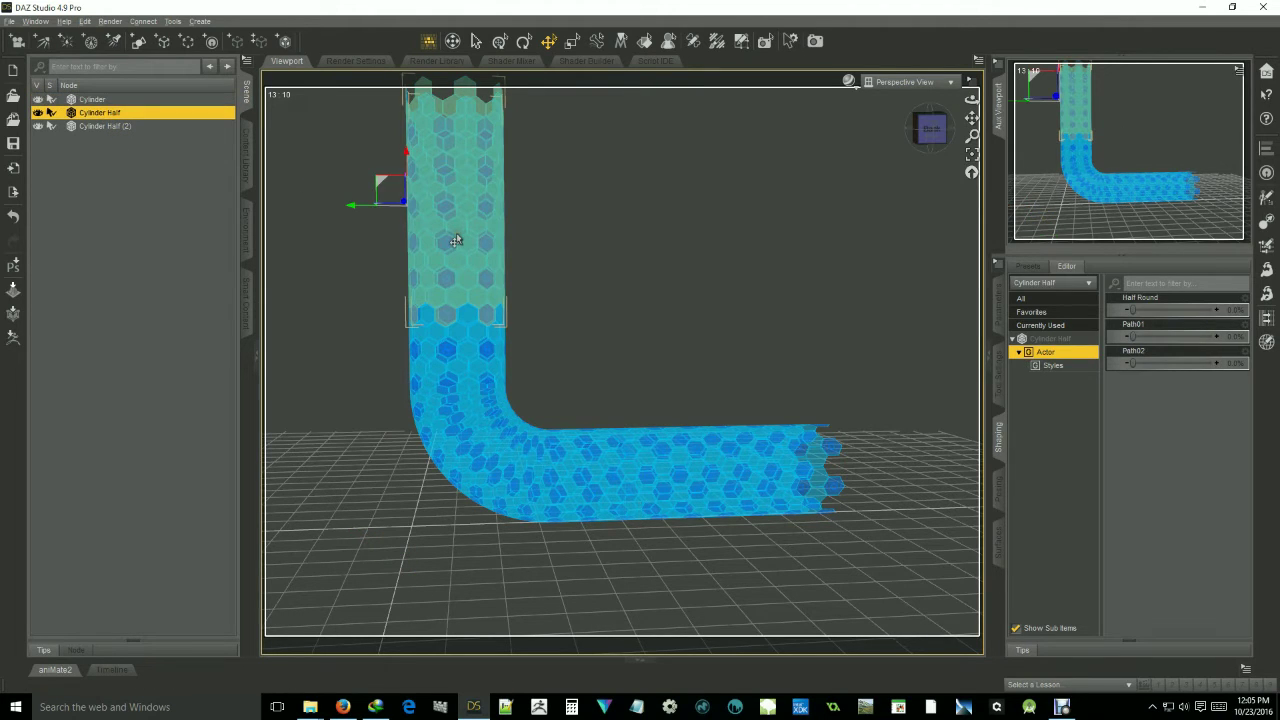
pyautogui.press('Delete')
pyautogui.click(774, 456)
pyautogui.press('Delete')
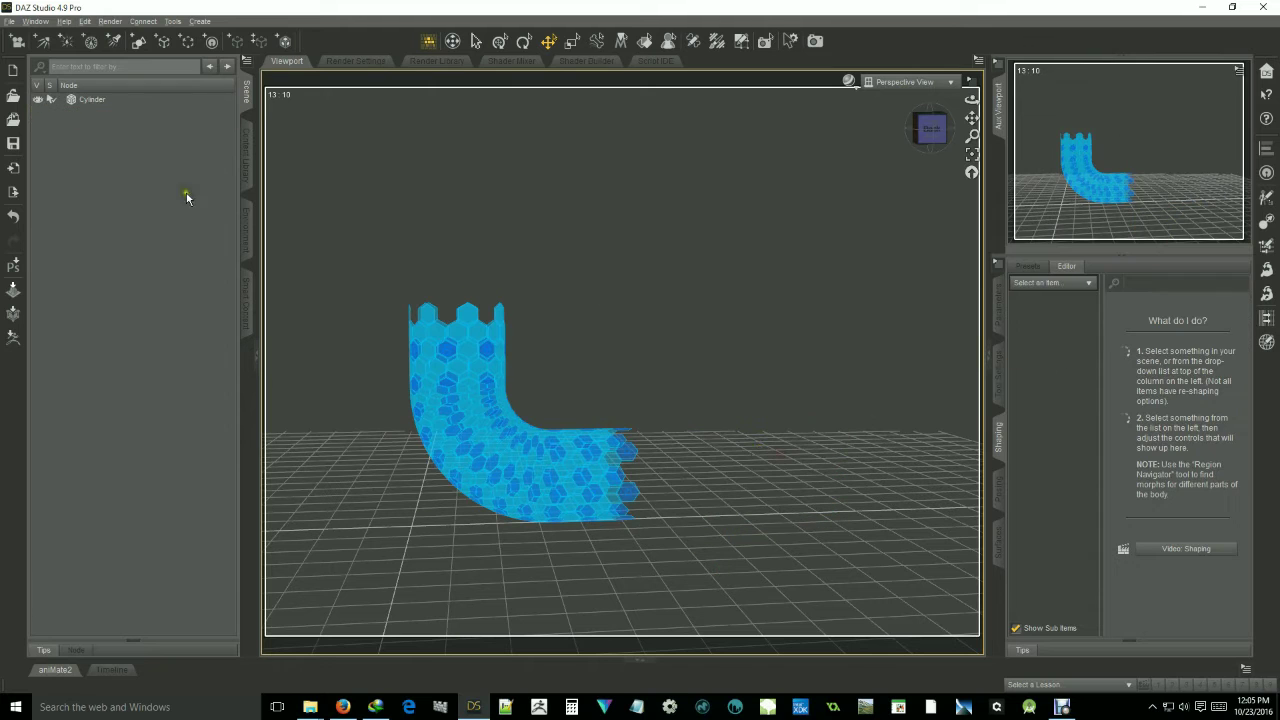
# - Load a second Cylinder and move it along its X axis onto the bent Cylinder's horizontal open end
pyautogui.click(247, 148)
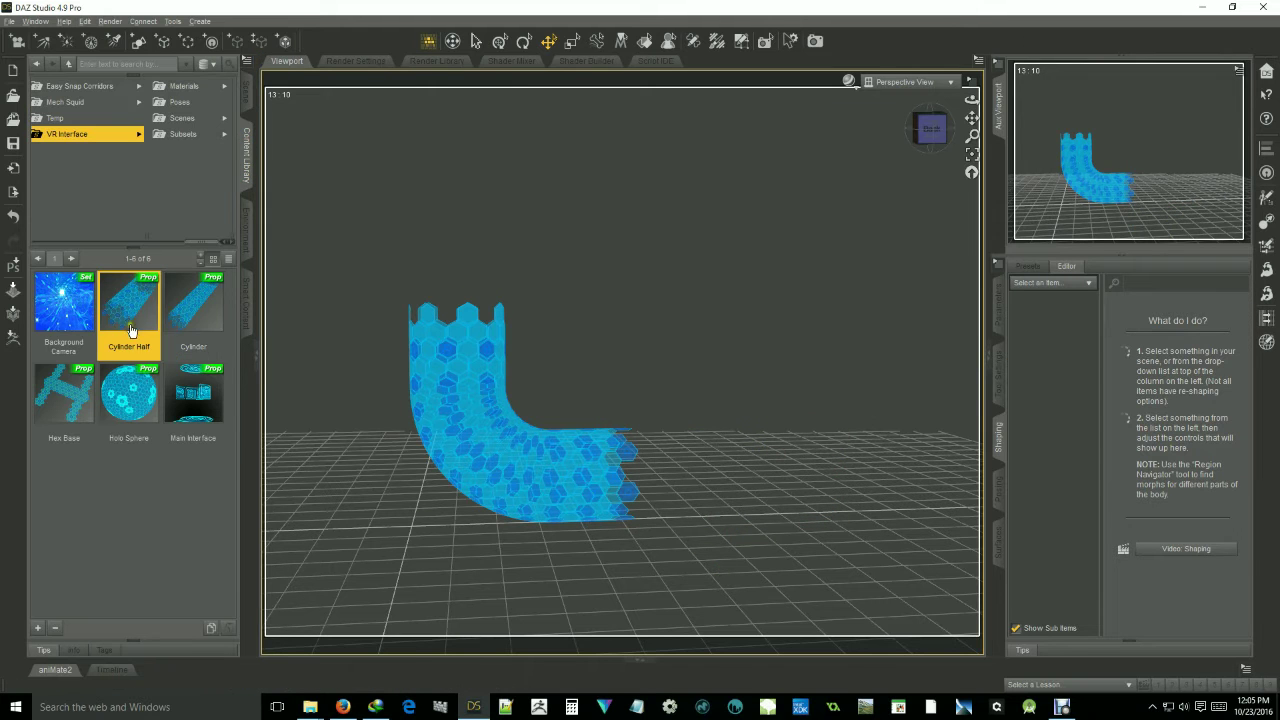
pyautogui.doubleClick(183, 319)
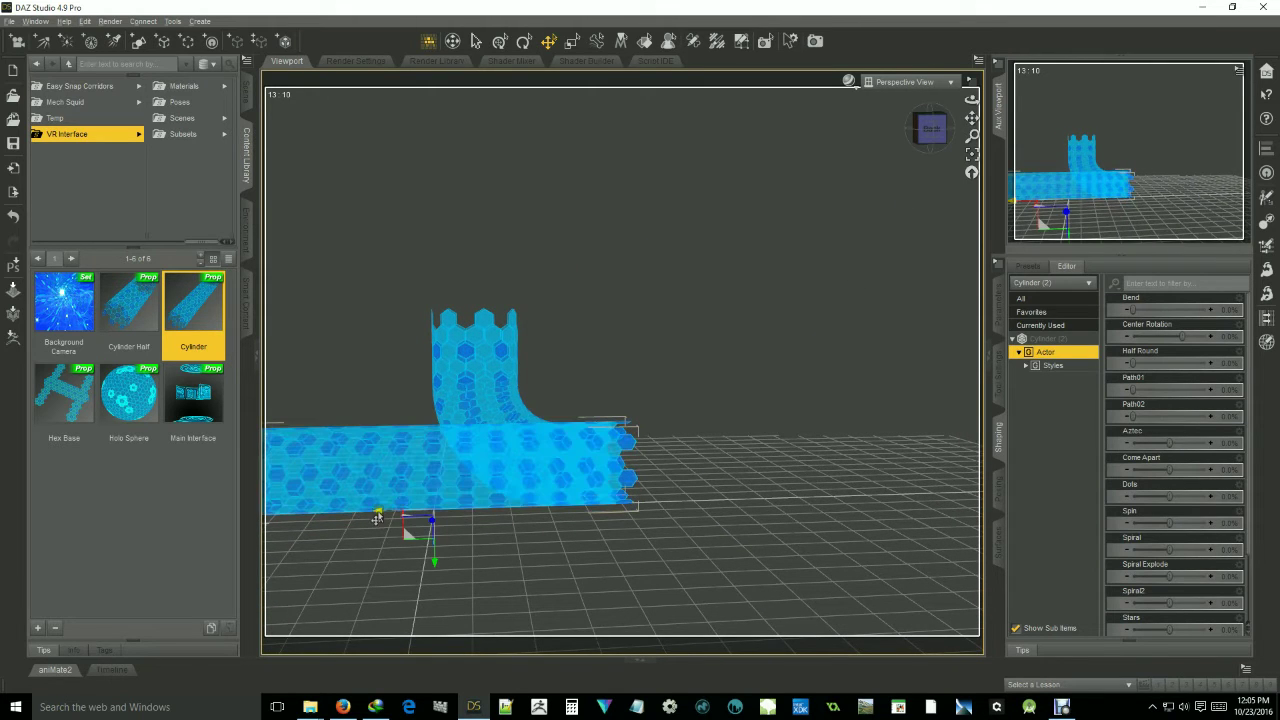
pyautogui.moveTo(417, 520); pyautogui.dragTo(845, 498)
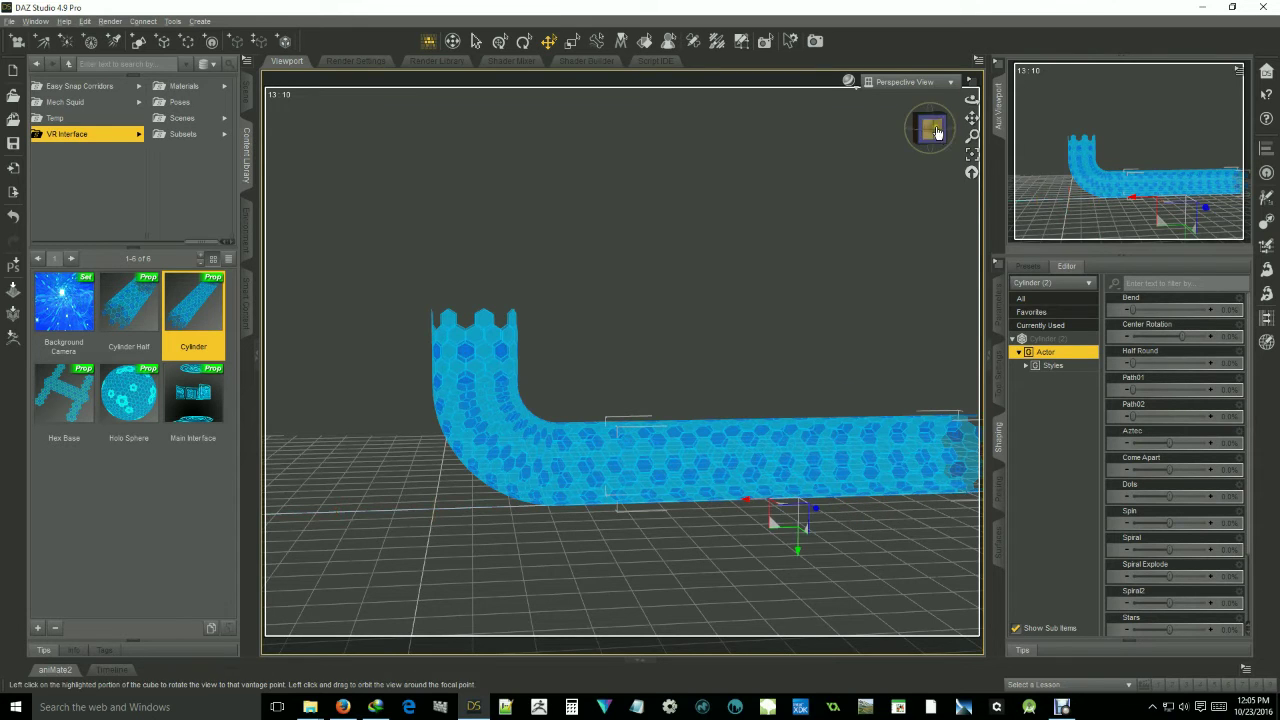
# - Set the second Cylinder's Bend morph to 100% and move it back along its X axis over the first bent Cylinder
pyautogui.moveTo(971, 118); pyautogui.dragTo(960, 118)
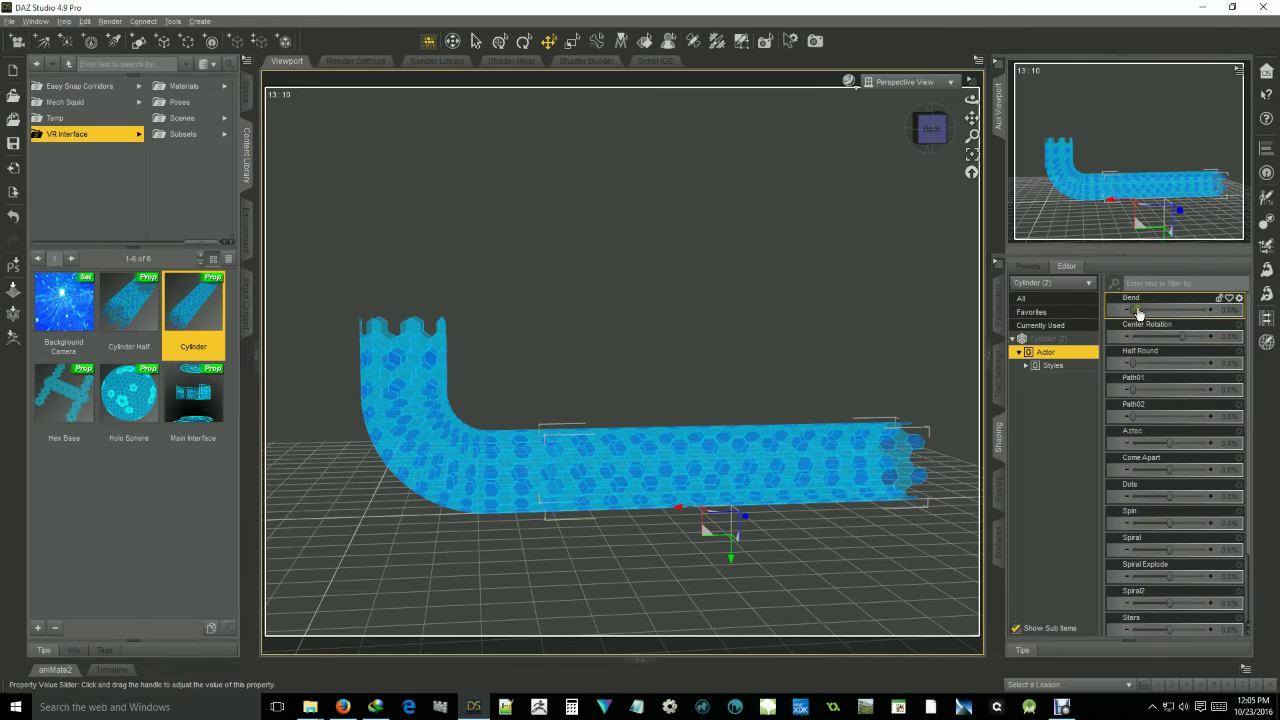
pyautogui.moveTo(1133, 311); pyautogui.dragTo(1275, 342)
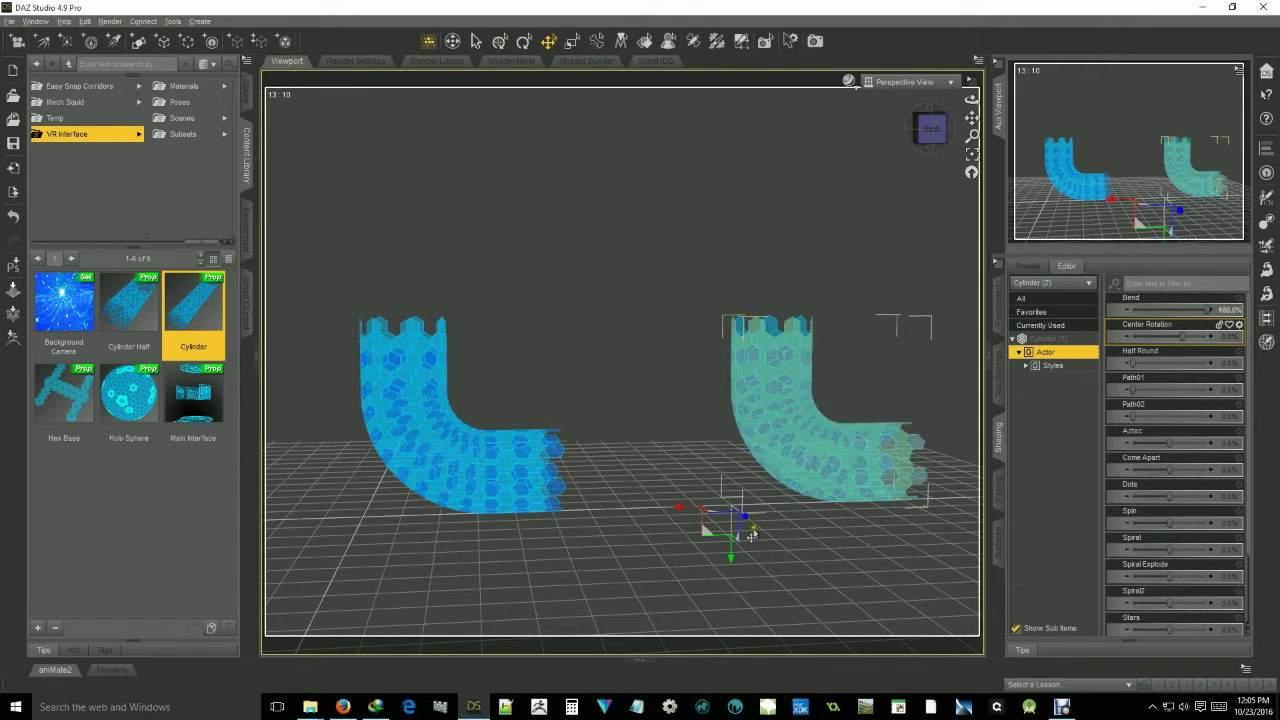
pyautogui.moveTo(679, 513); pyautogui.dragTo(299, 494)
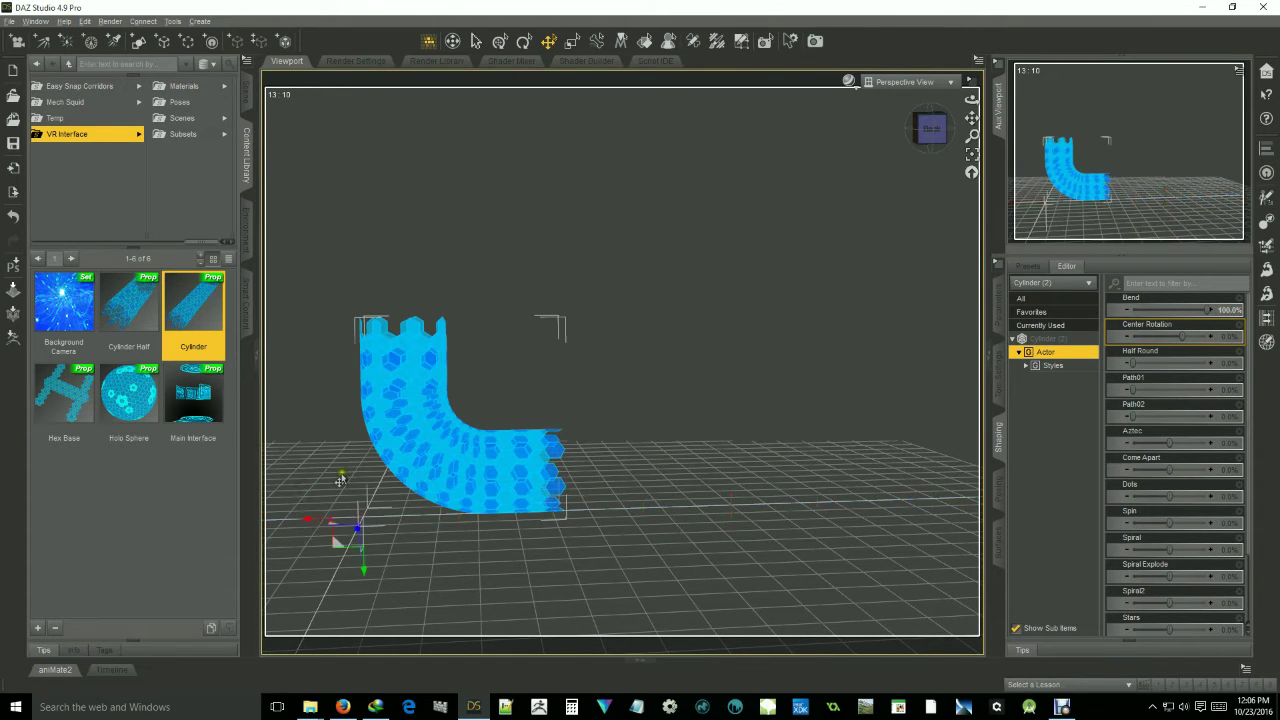
# - Rotate the second Cylinder about its Z axis and raise it along its X axis onto the first one, forming a C-shaped tube
pyautogui.click(523, 42)
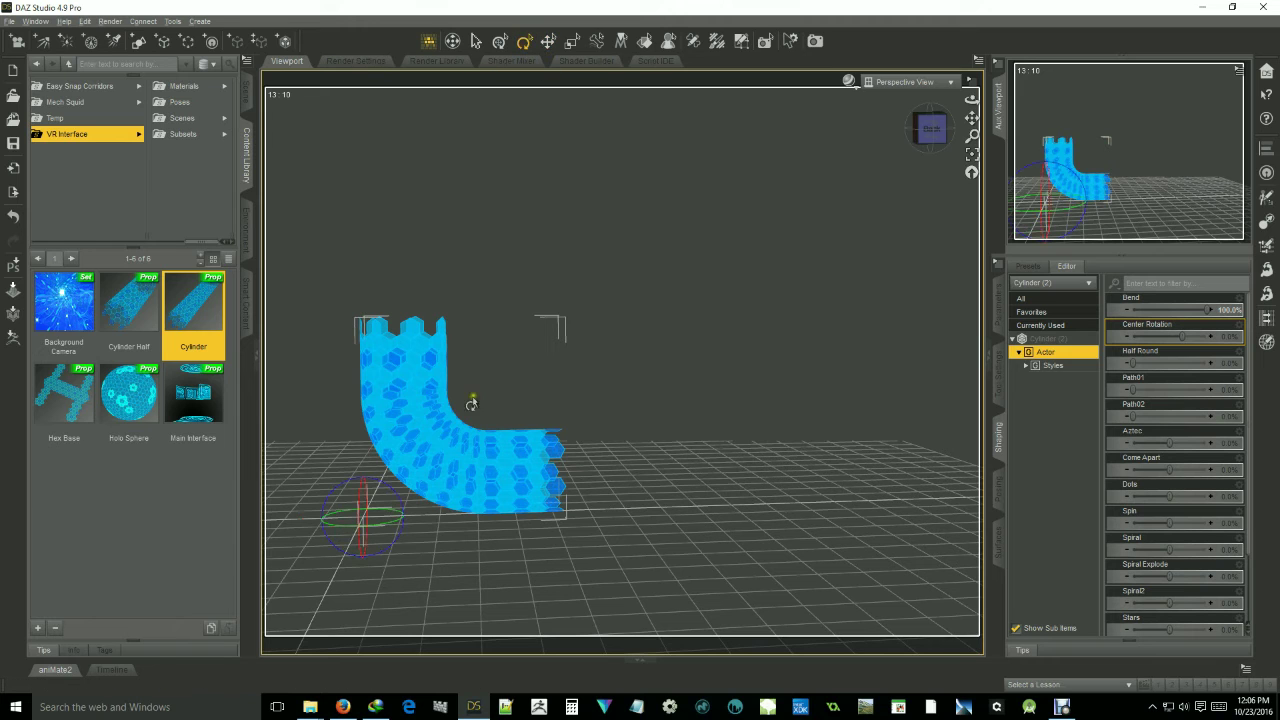
pyautogui.moveTo(384, 492); pyautogui.dragTo(426, 494)
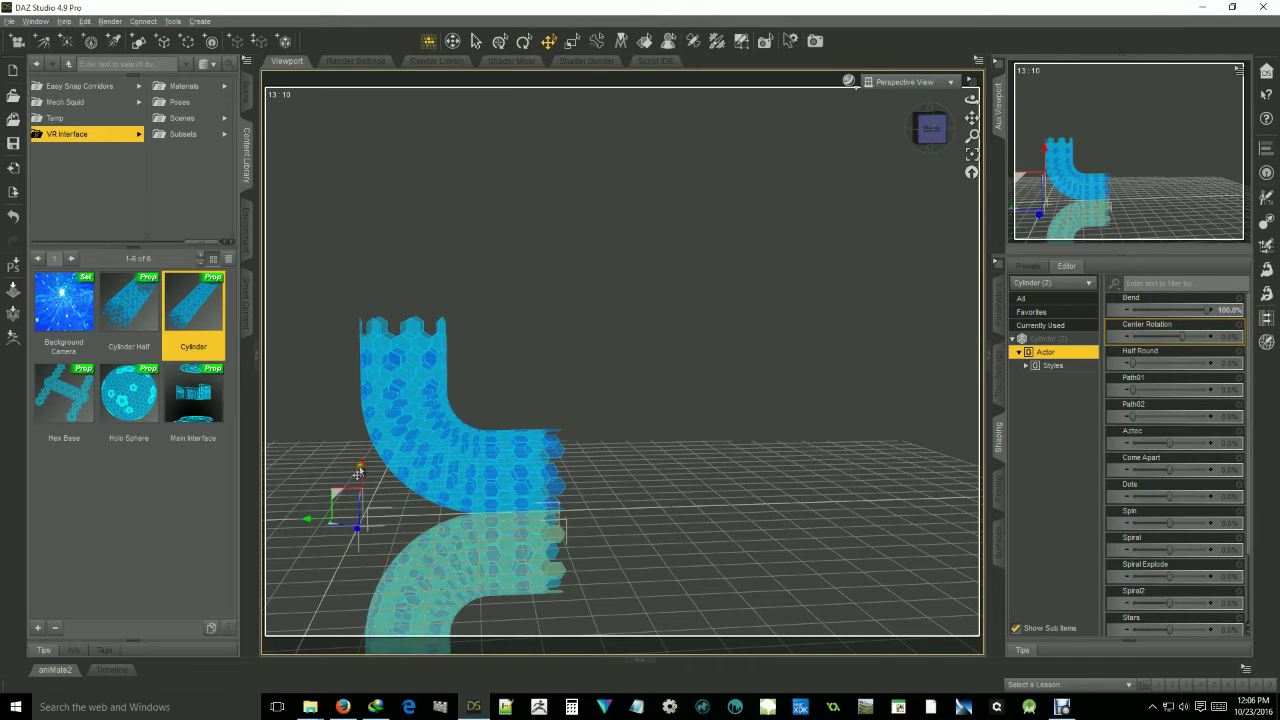
pyautogui.moveTo(361, 462); pyautogui.dragTo(387, 94)
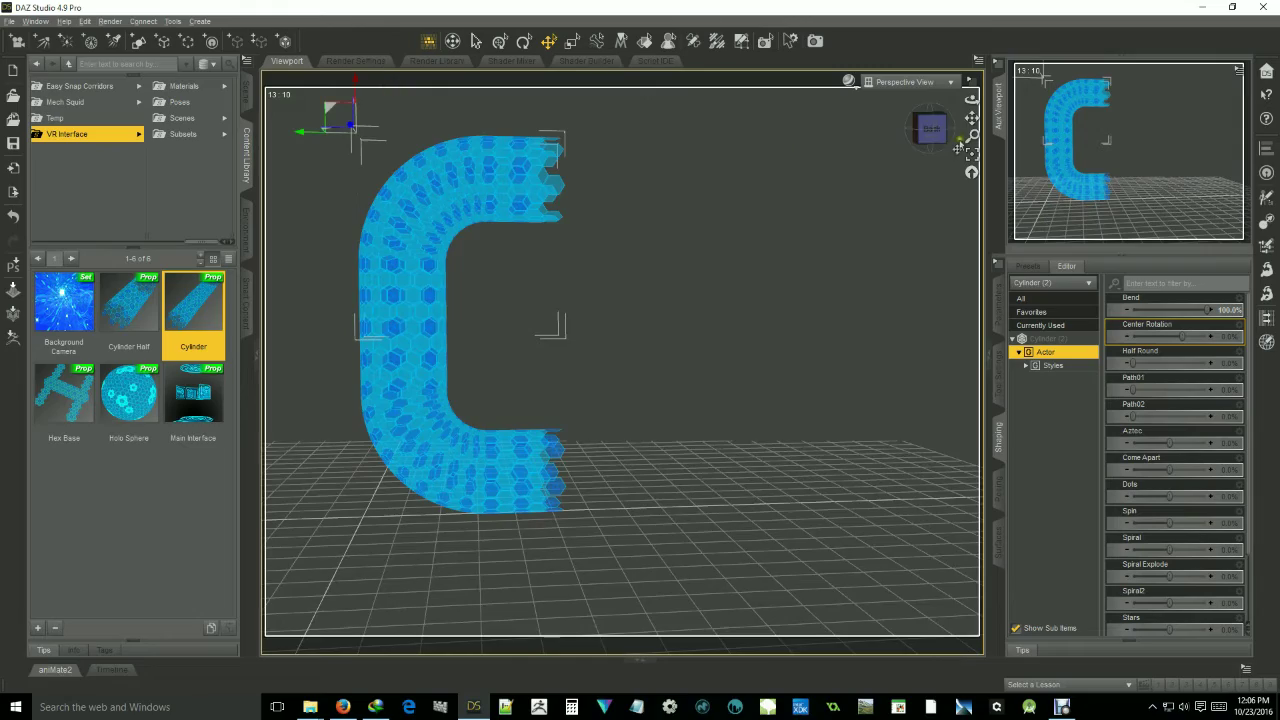
pyautogui.moveTo(932, 130); pyautogui.dragTo(645, 130)
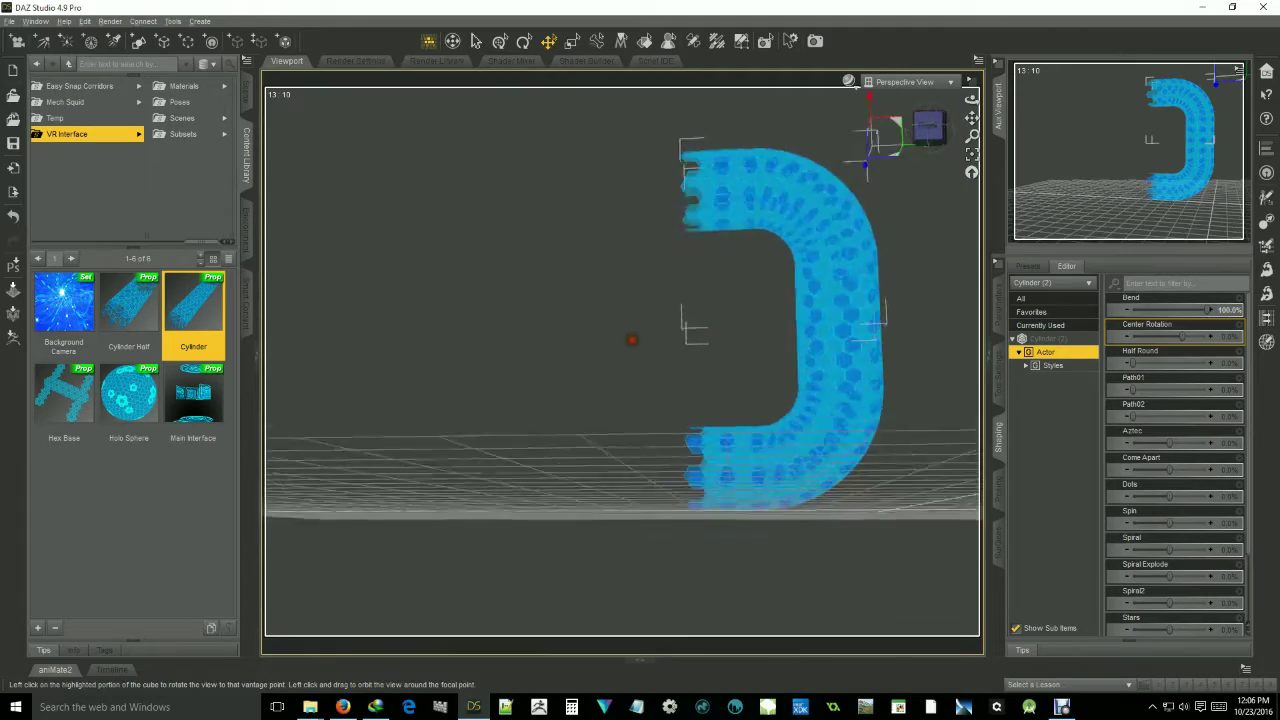
pyautogui.moveTo(632, 340); pyautogui.dragTo(684, 334)
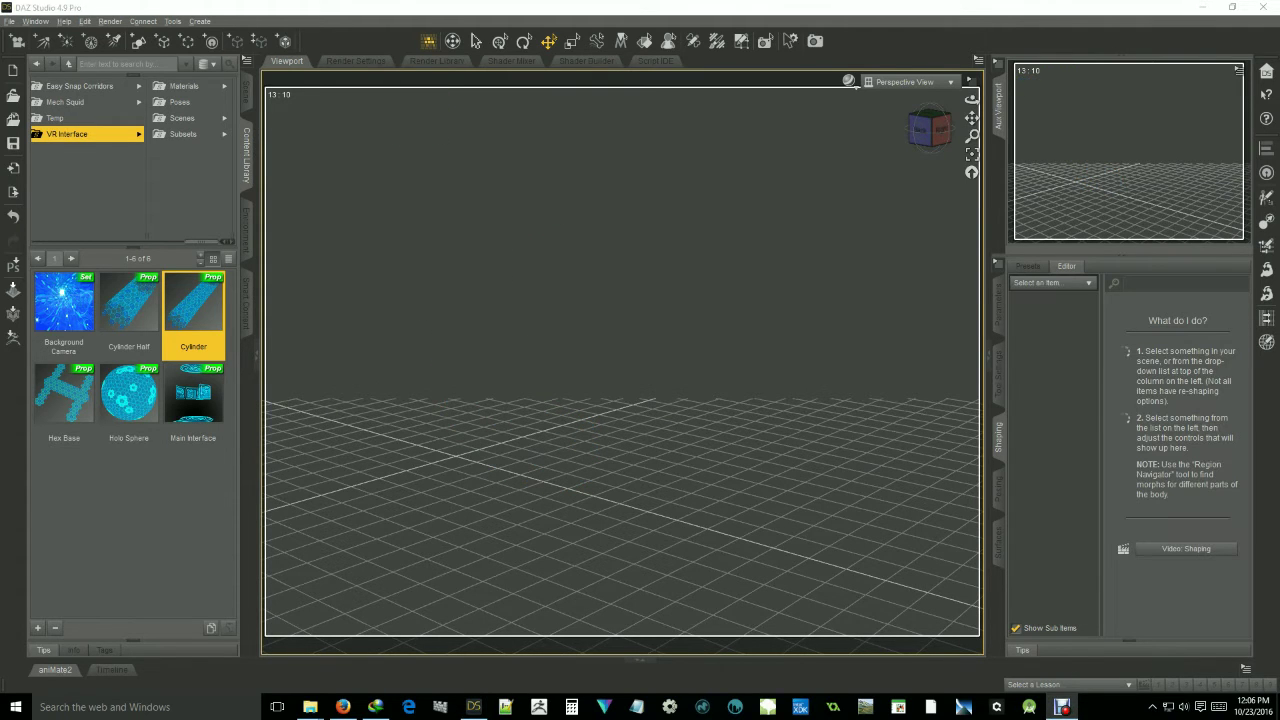
# - Load the Hex Base prop into the empty scene and show the whole prop from an elevated angle
pyautogui.doubleClick(72, 398)
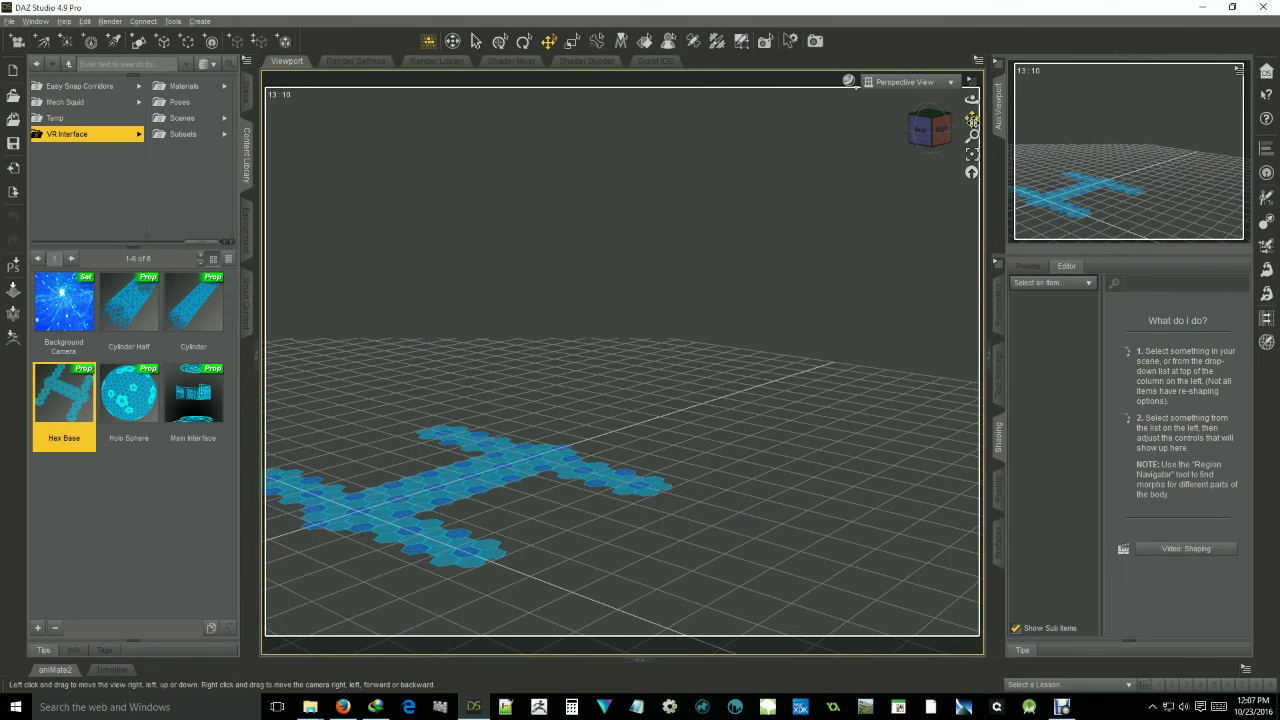
pyautogui.moveTo(971, 118); pyautogui.dragTo(971, 118)
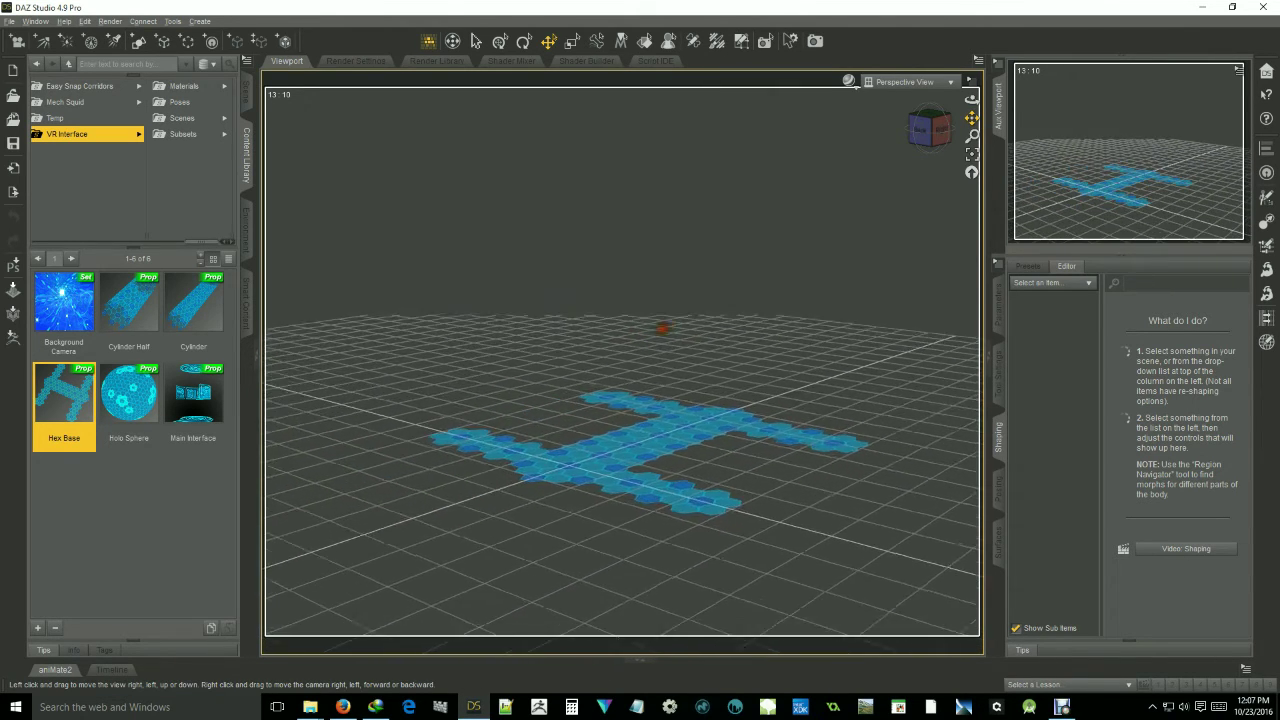
pyautogui.moveTo(662, 328); pyautogui.dragTo(640, 337)
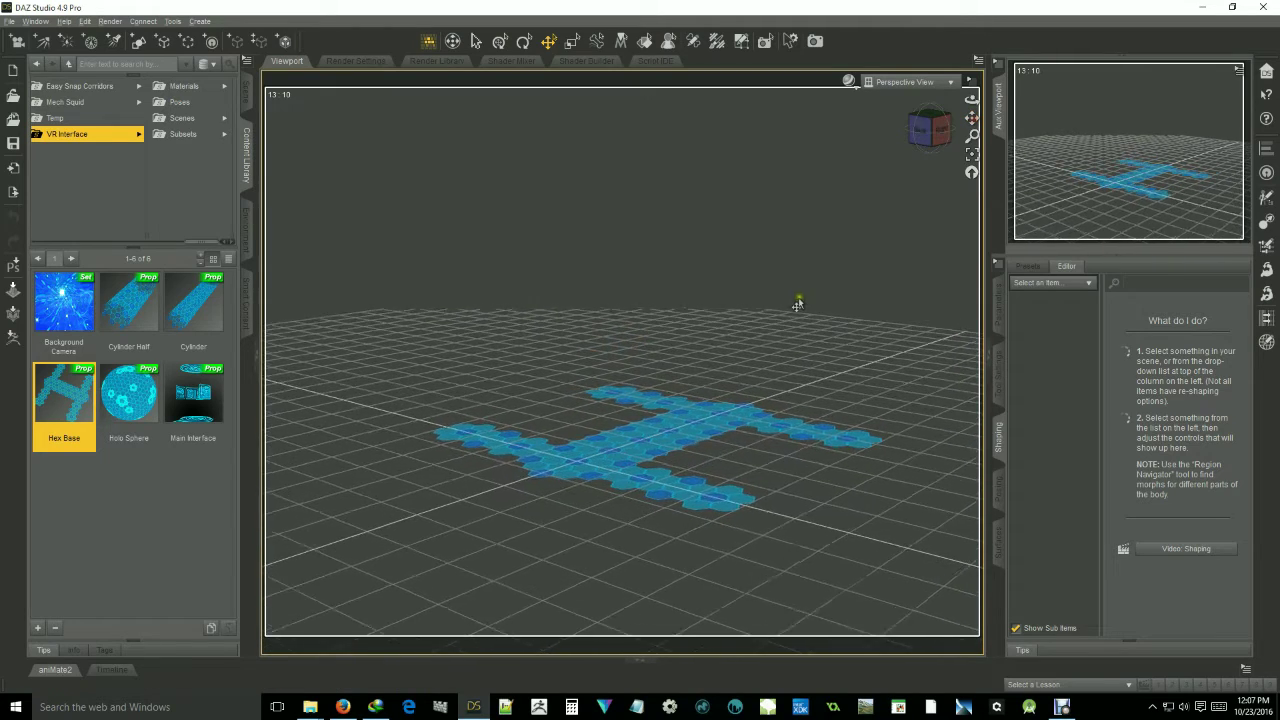
pyautogui.scroll(6, 799, 304)
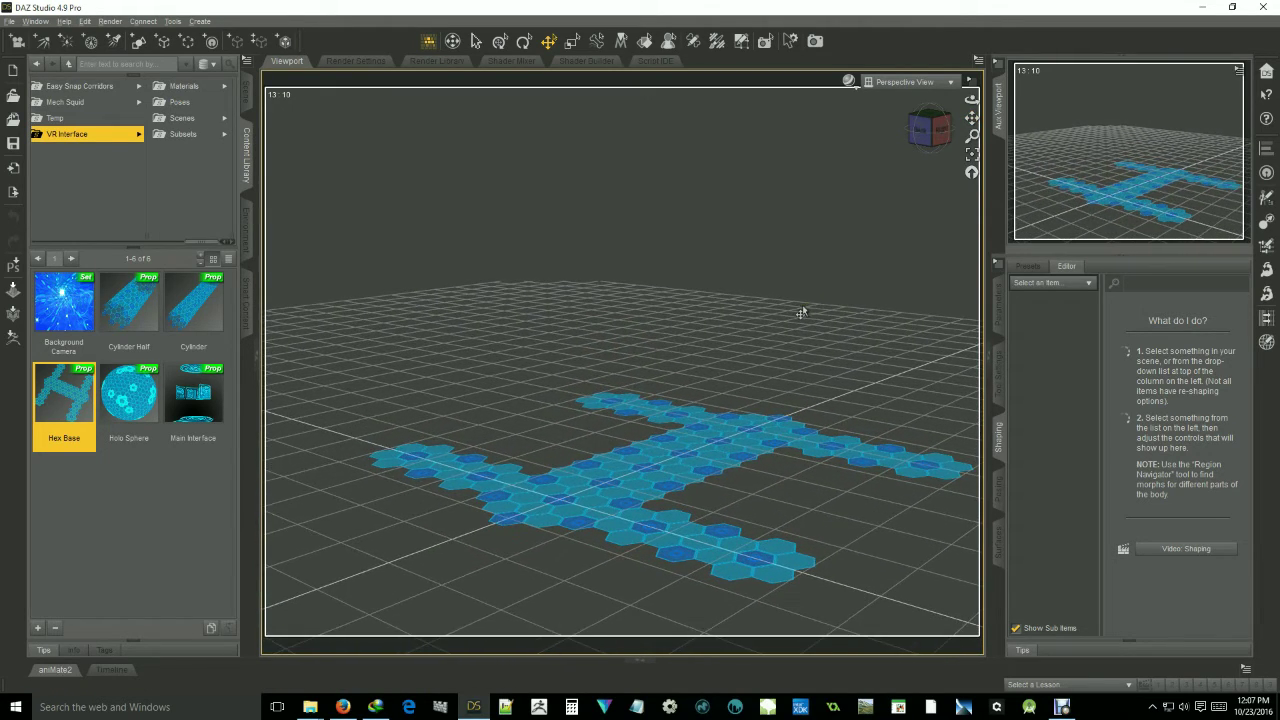
pyautogui.moveTo(932, 130); pyautogui.dragTo(932, 178)
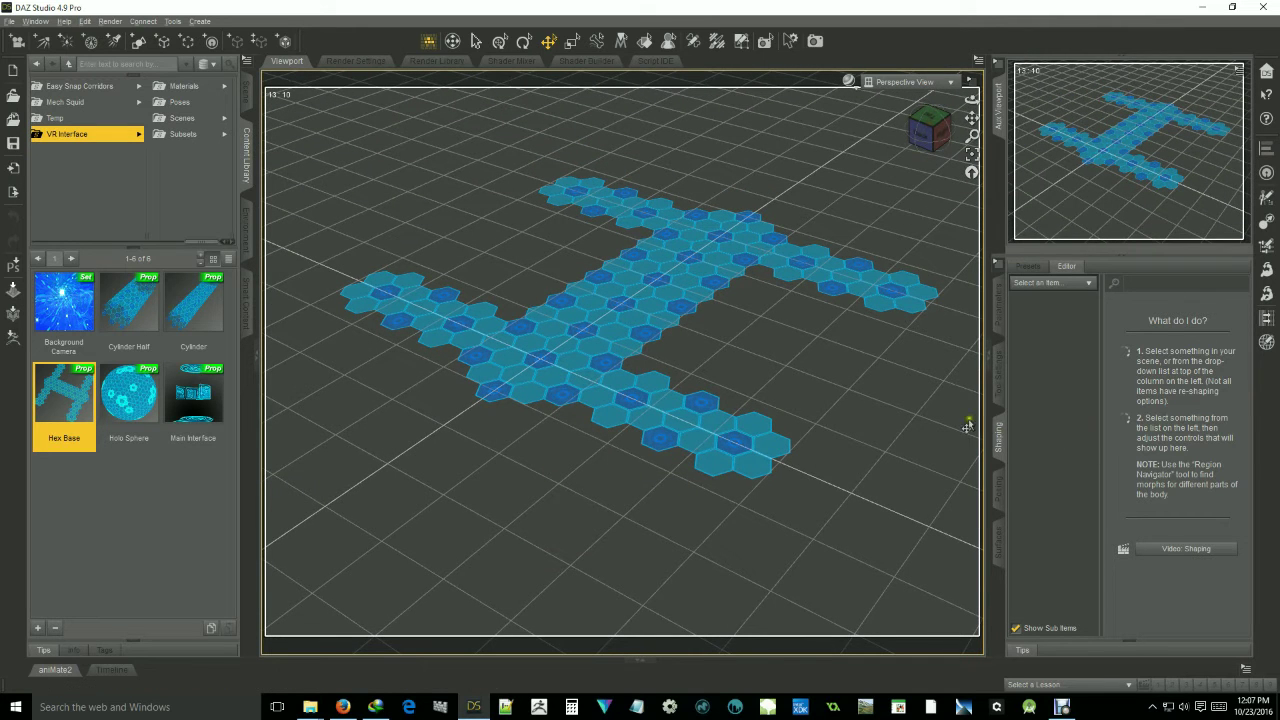
# - Try the Side Front morph at 100% on the Hex Base, and return it to 0%
pyautogui.click(630, 306)
pyautogui.scroll(-3, 1175, 404)
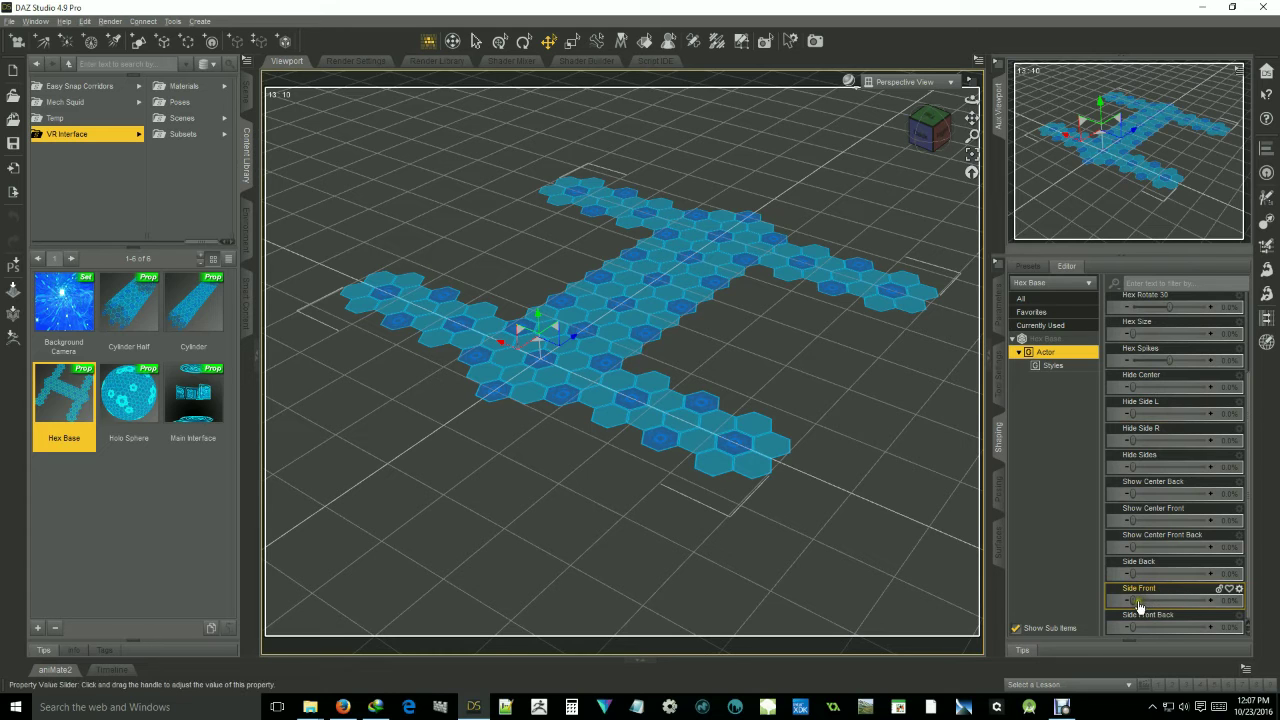
pyautogui.moveTo(1133, 599); pyautogui.dragTo(1276, 588)
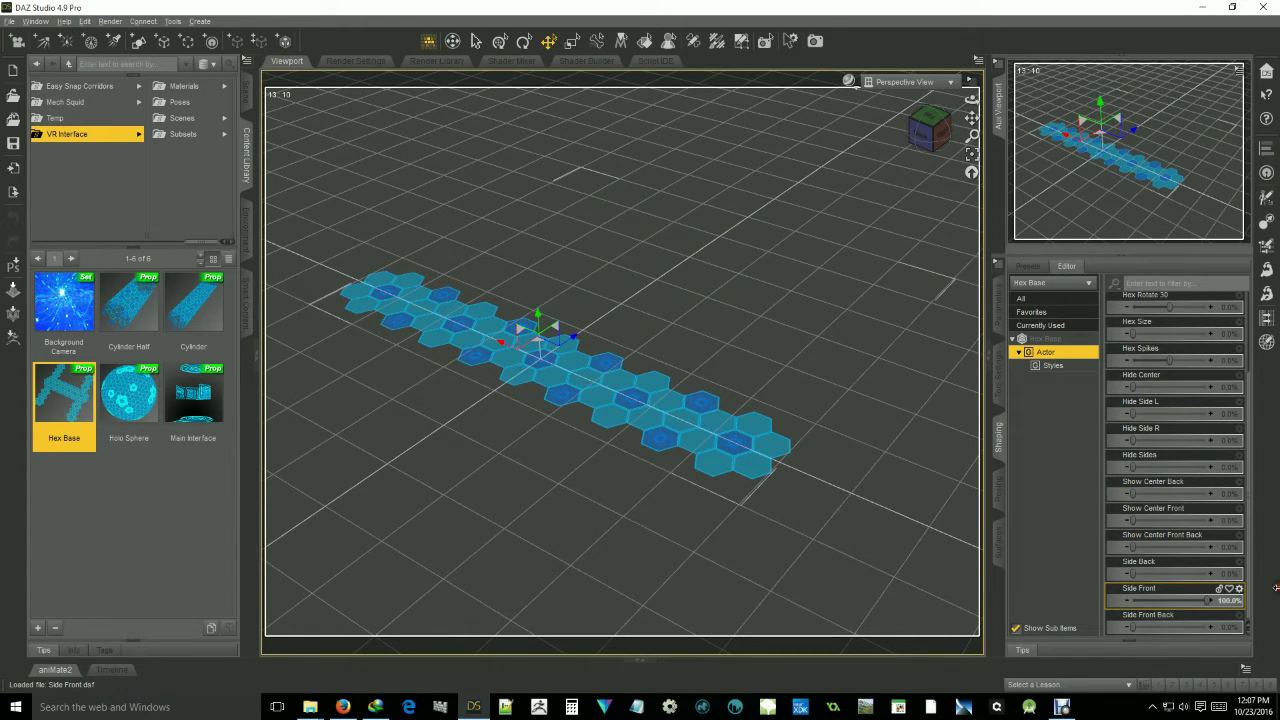
pyautogui.moveTo(1155, 582); pyautogui.dragTo(1028, 582)
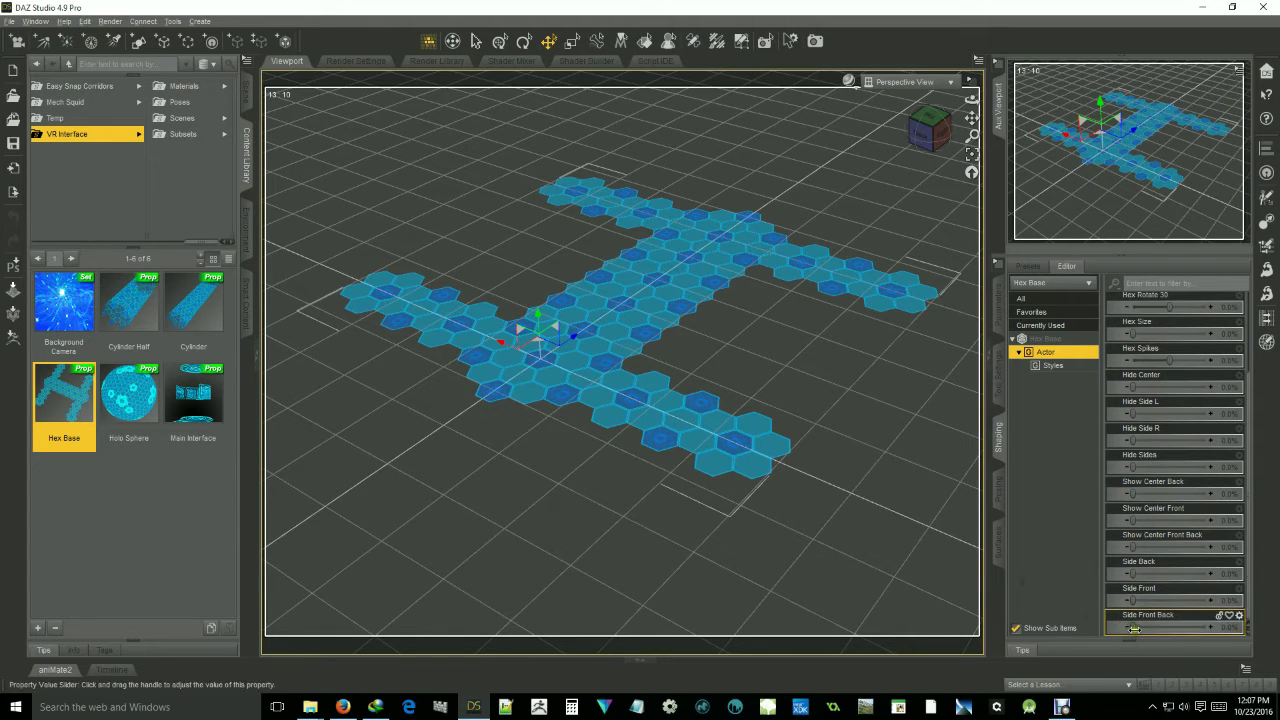
# - Try the Side Front Back and Hex Size morphs on the Hex Base, returning each to 0%
pyautogui.moveTo(1134, 628); pyautogui.dragTo(1088, 611)
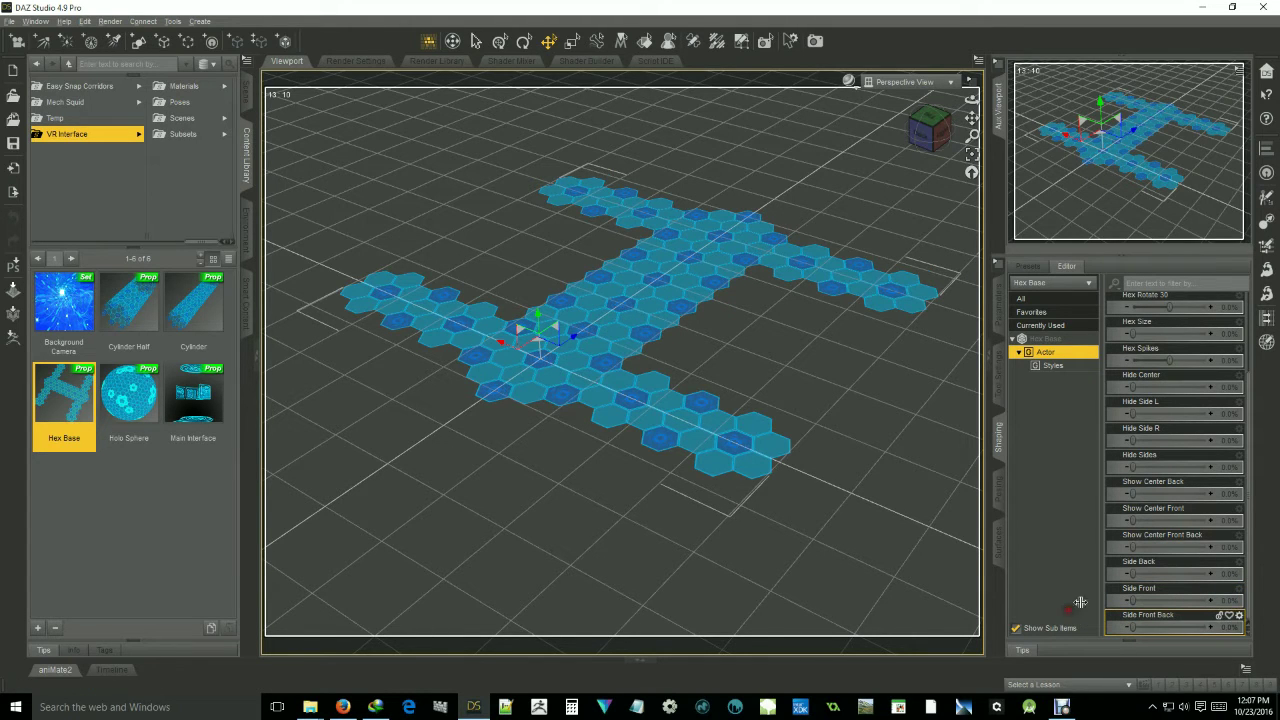
pyautogui.moveTo(1133, 334); pyautogui.dragTo(1073, 305)
pyautogui.scroll(3, 1109, 325)
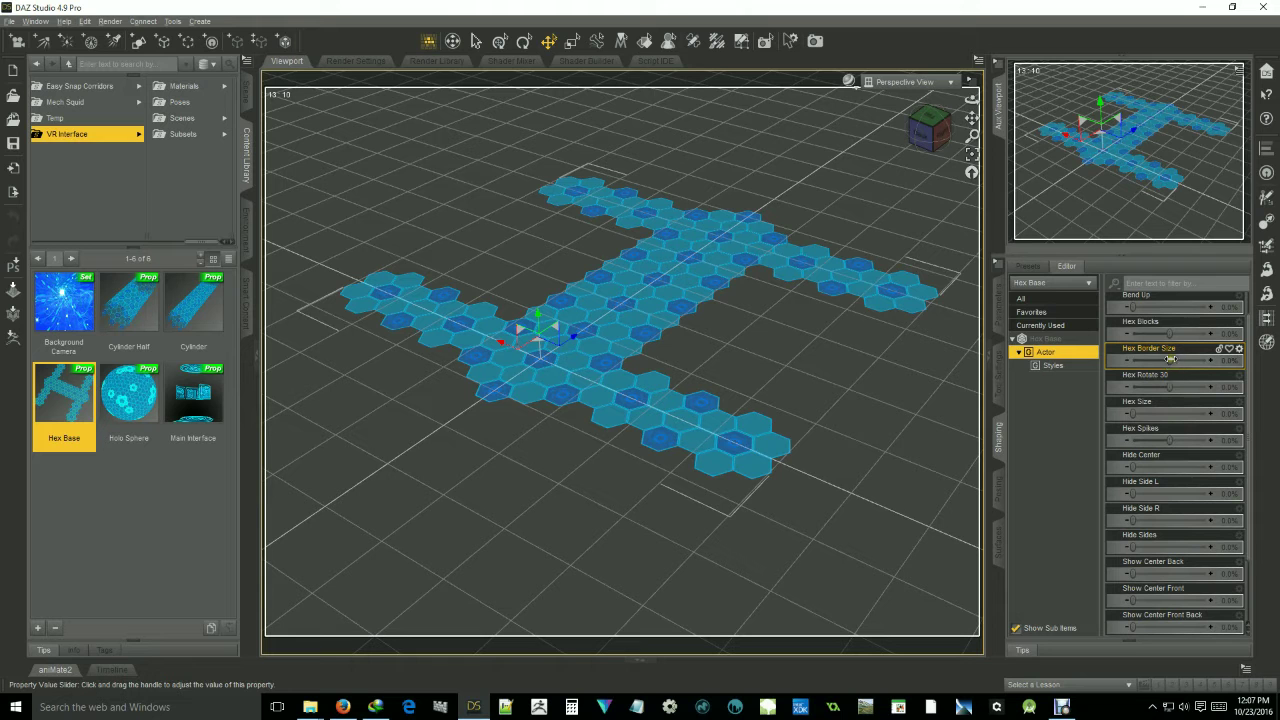
# - Try the Hex Border Size morph at 37.9% and the Bend Up morph on the Hex Base, returning each to 0%
pyautogui.moveTo(1169, 360)
pyautogui.mouseDown()
pyautogui.moveTo(1232, 364)
pyautogui.moveTo(1125, 358)
pyautogui.moveTo(1192, 366)
pyautogui.moveTo(1180, 360)
pyautogui.mouseUp()
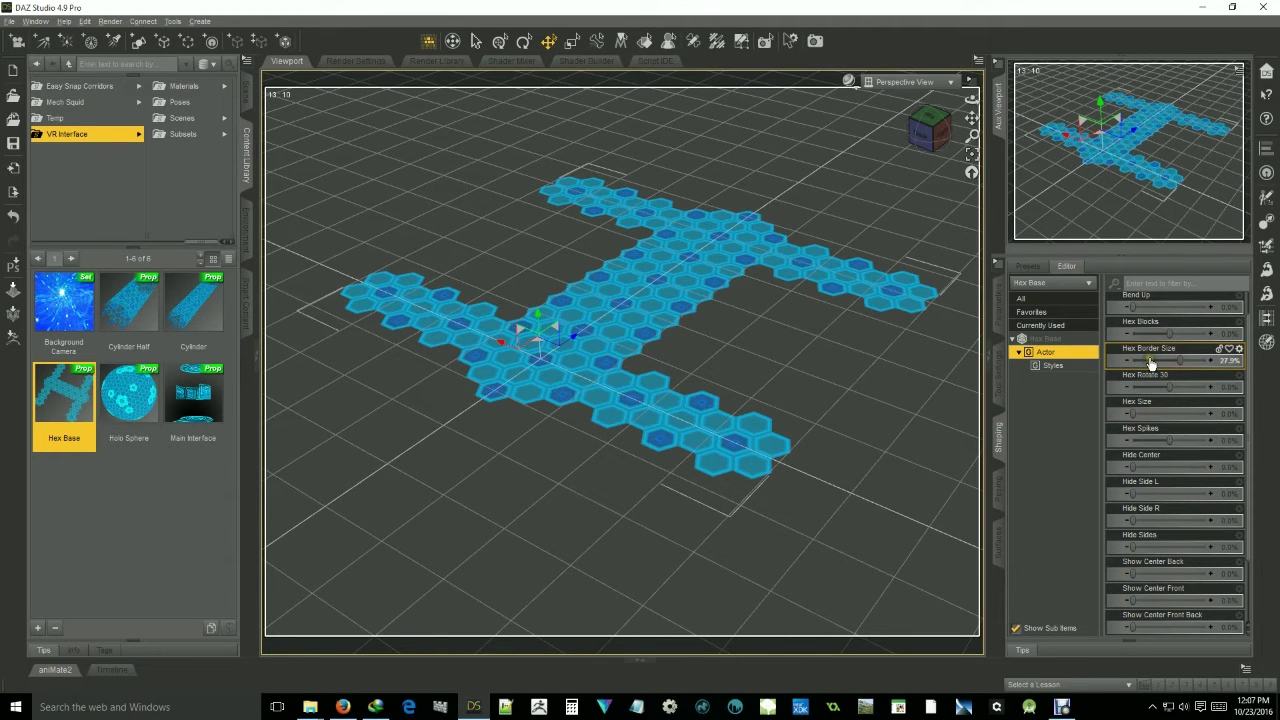
pyautogui.click(1151, 364)
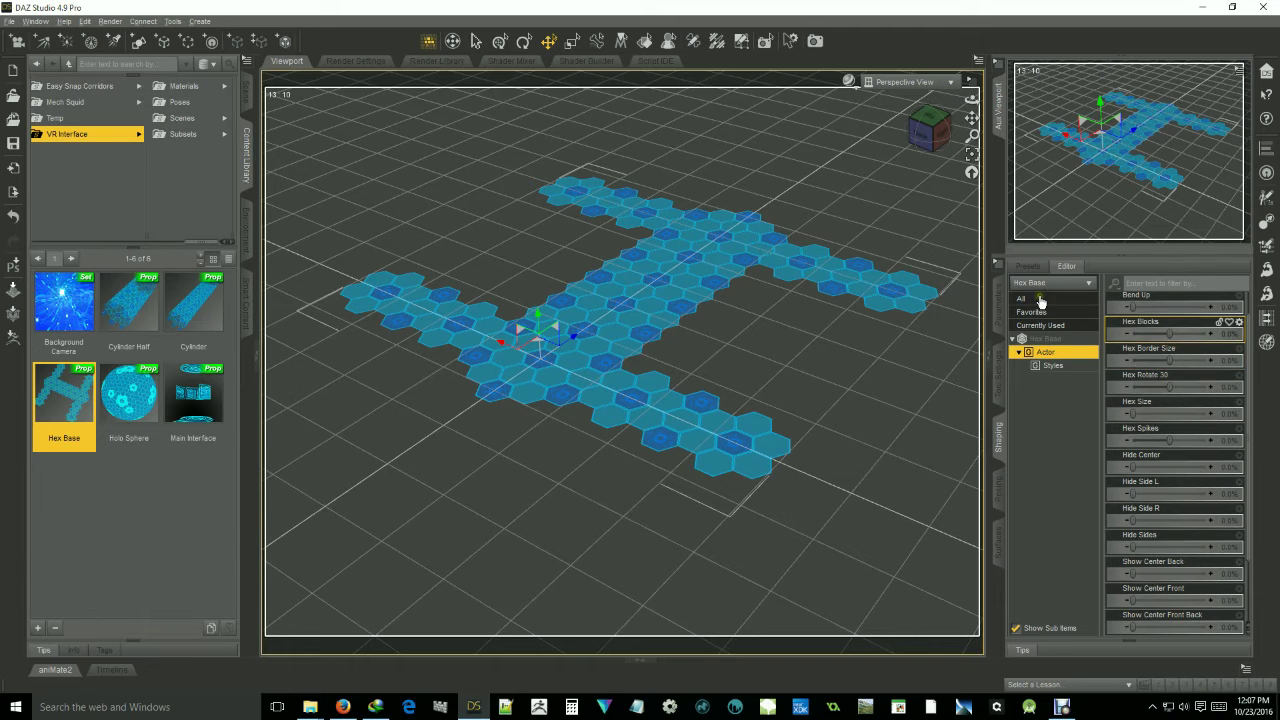
pyautogui.scroll(1, 1210, 416)
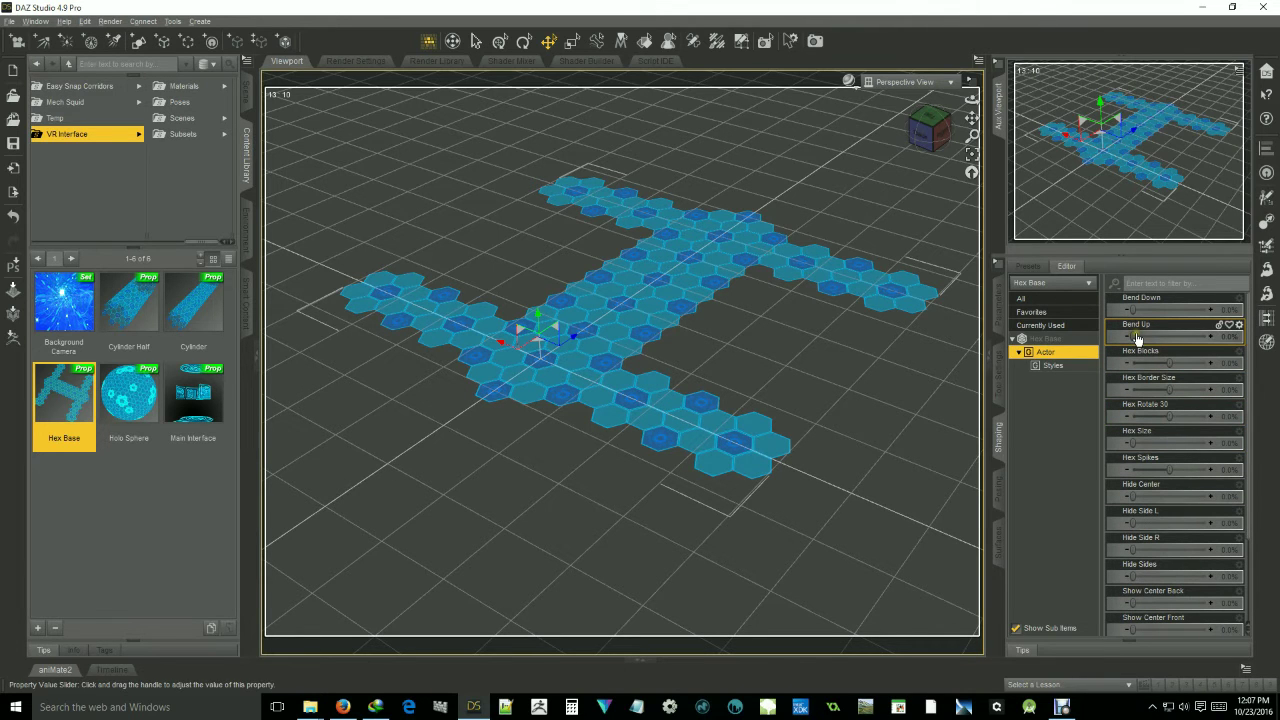
pyautogui.moveTo(1150, 343); pyautogui.dragTo(1275, 342)
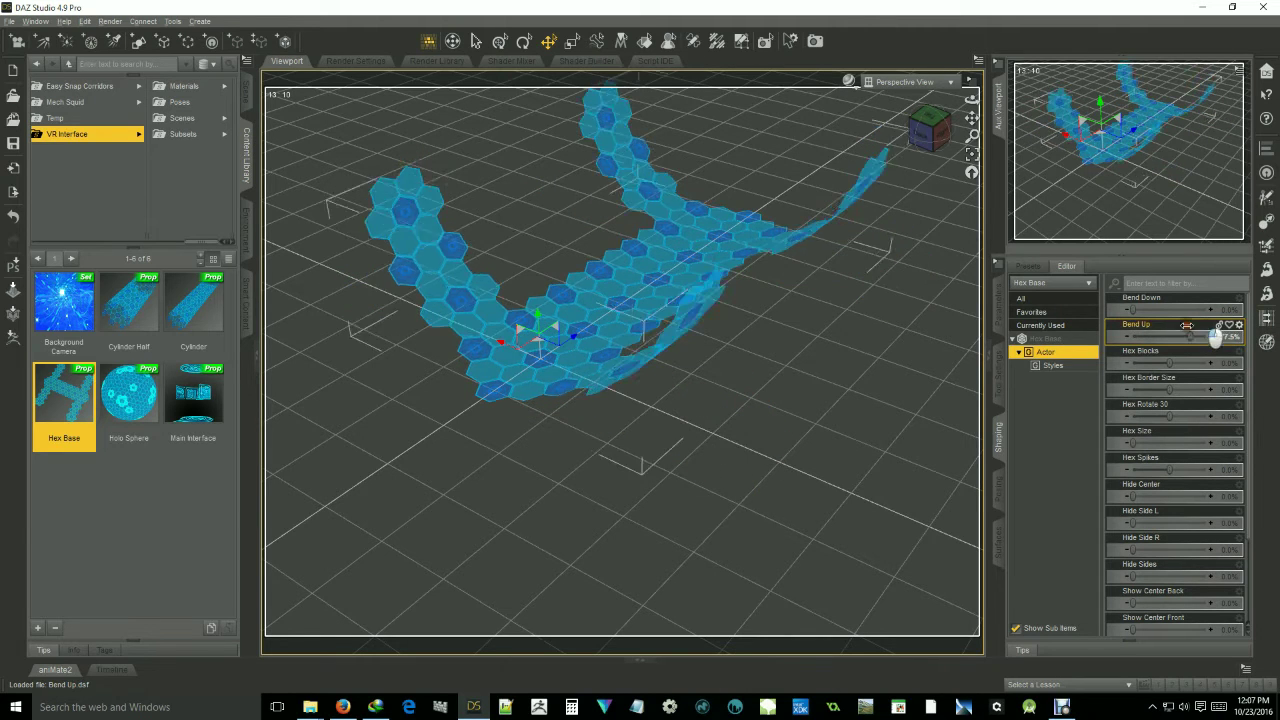
pyautogui.moveTo(1186, 326); pyautogui.dragTo(1100, 336)
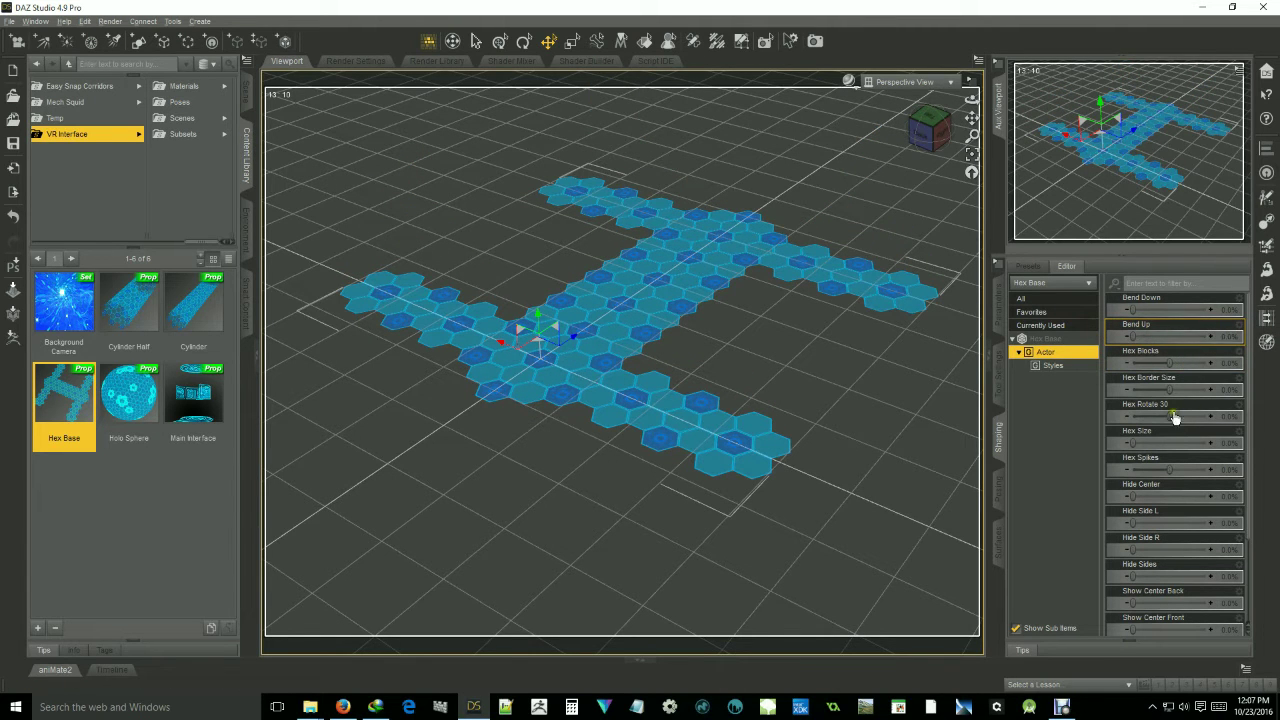
# - Load a second Hex Base and line it up end to end with the first one as a longer walkway
pyautogui.moveTo(922, 133)
pyautogui.mouseDown()
pyautogui.moveTo(830, 138)
pyautogui.moveTo(923, 131)
pyautogui.mouseUp()
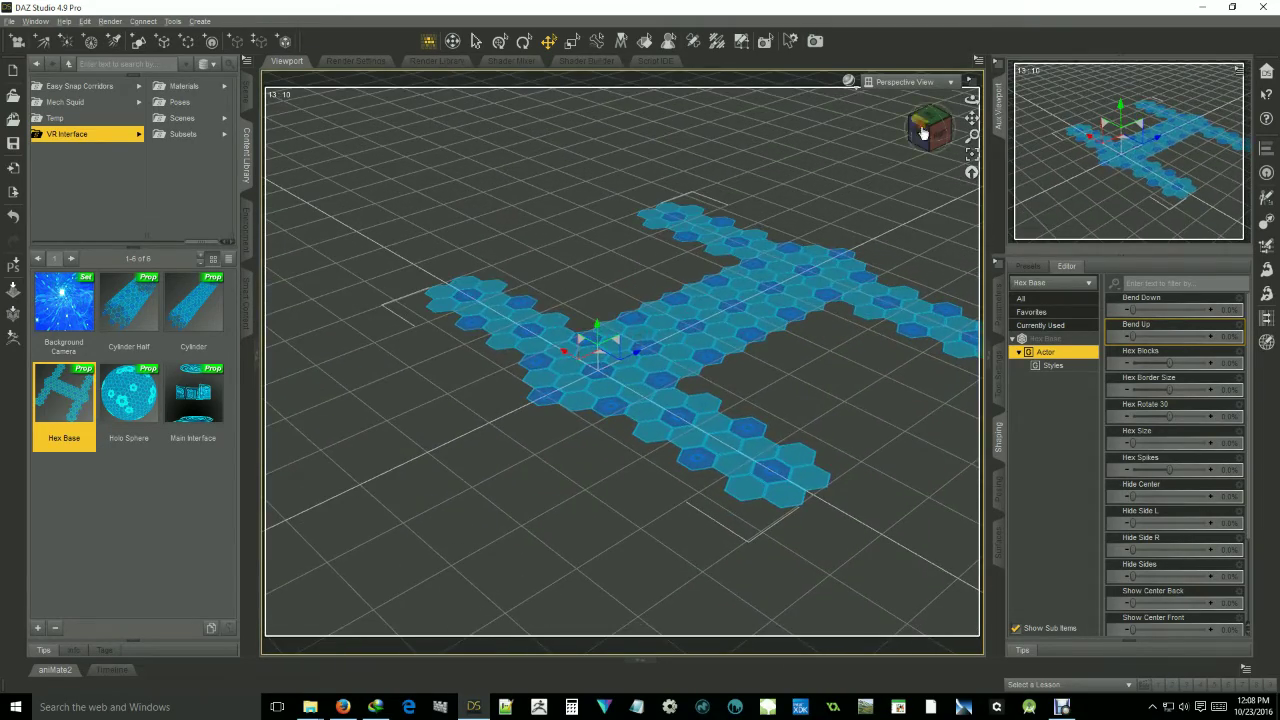
pyautogui.scroll(-3, 567, 366)
pyautogui.moveTo(567, 366); pyautogui.dragTo(463, 350)
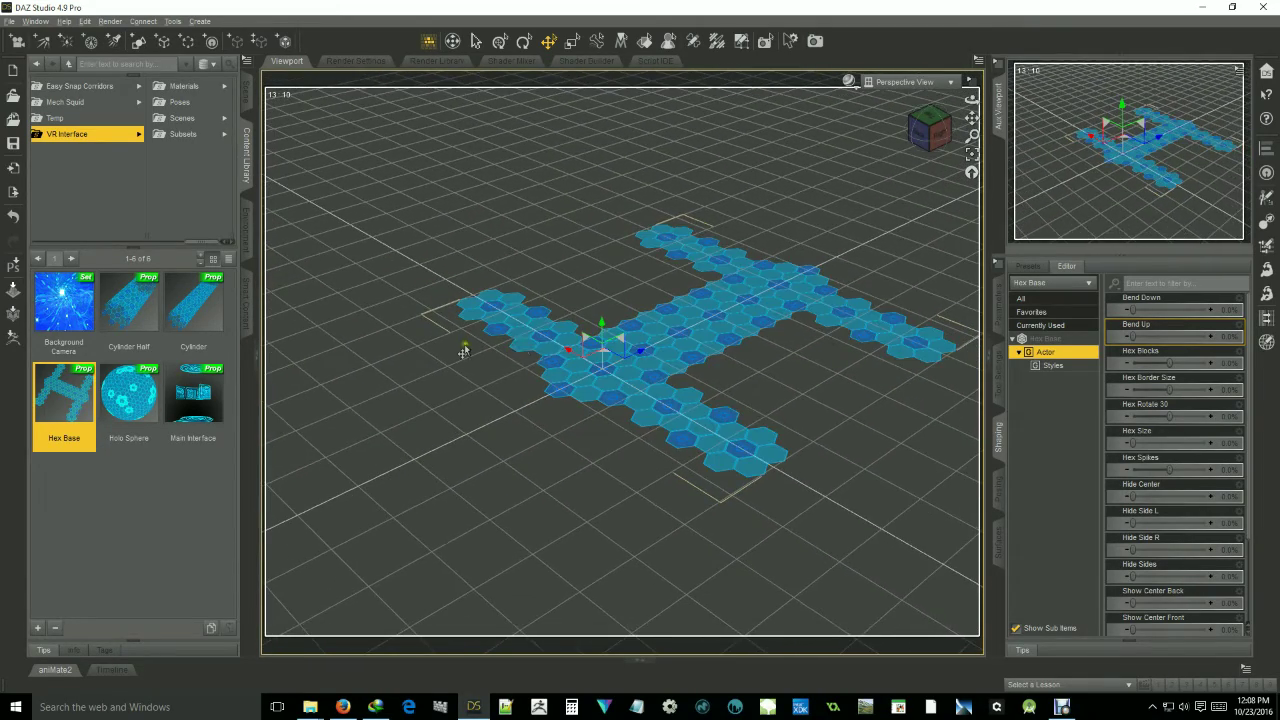
pyautogui.doubleClick(68, 403)
pyautogui.moveTo(289, 381); pyautogui.dragTo(848, 255)
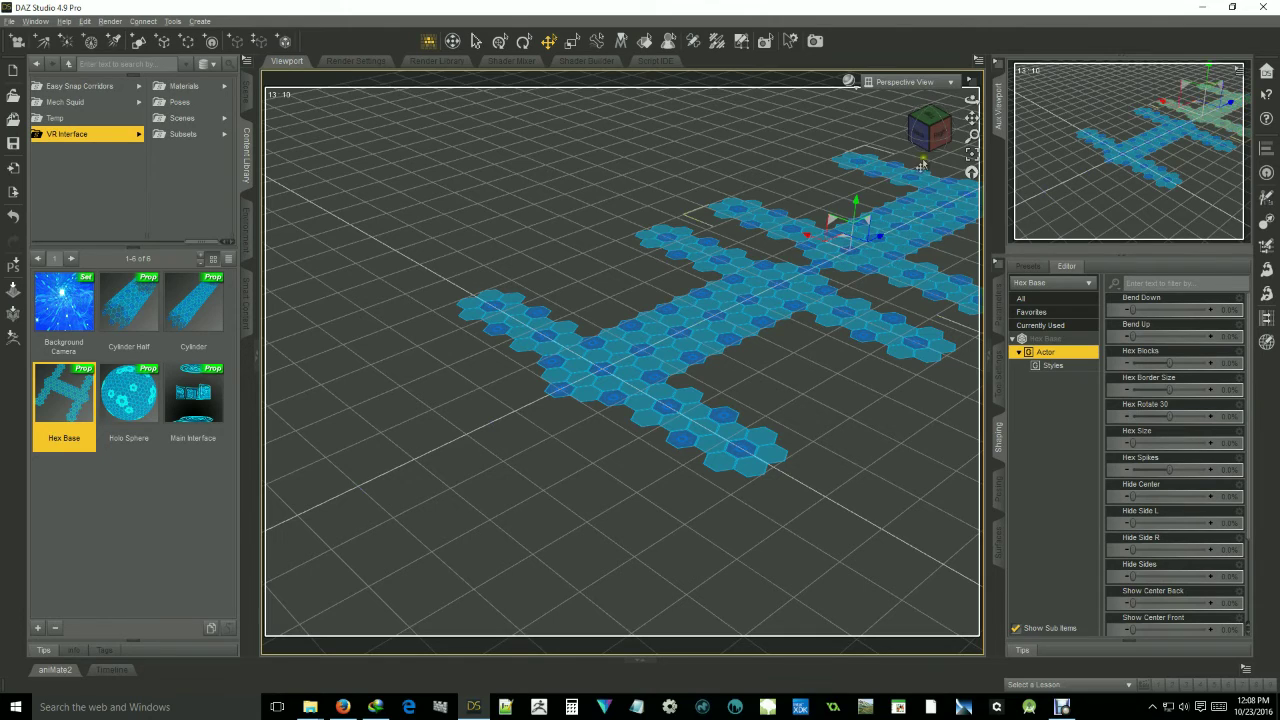
pyautogui.moveTo(930, 128); pyautogui.dragTo(940, 165)
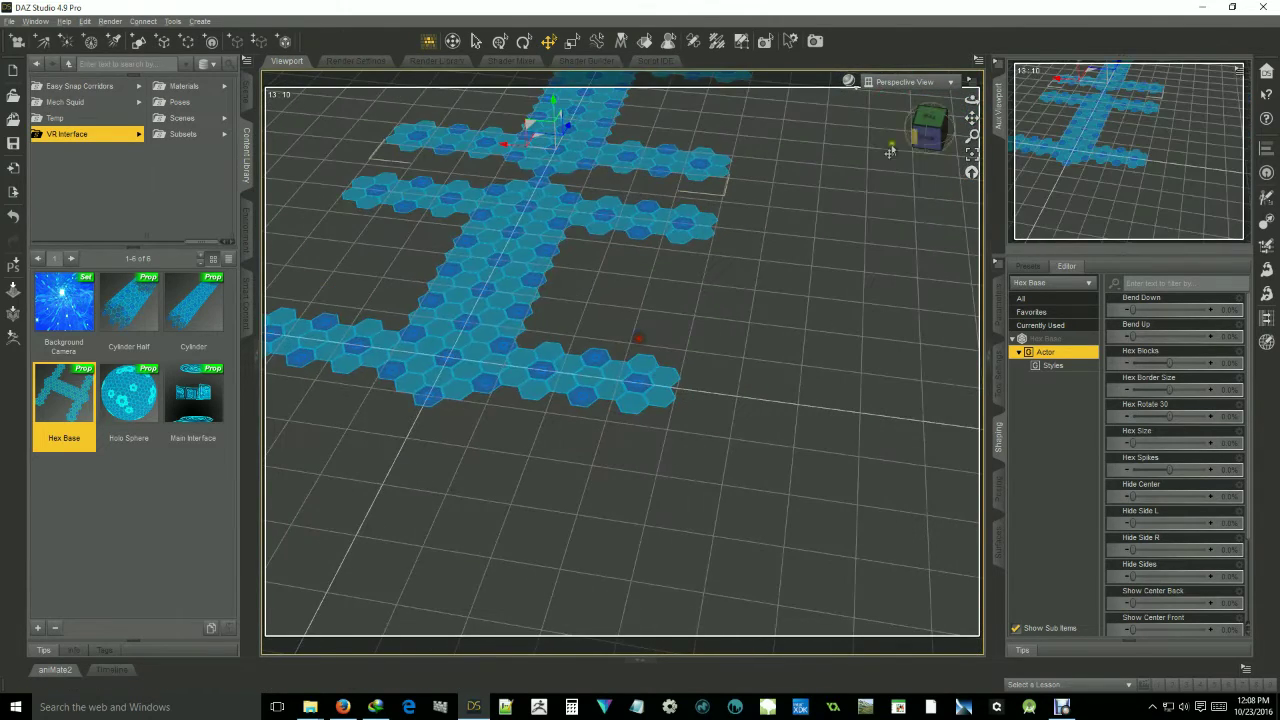
pyautogui.click(572, 138)
pyautogui.moveTo(537, 183); pyautogui.dragTo(494, 234)
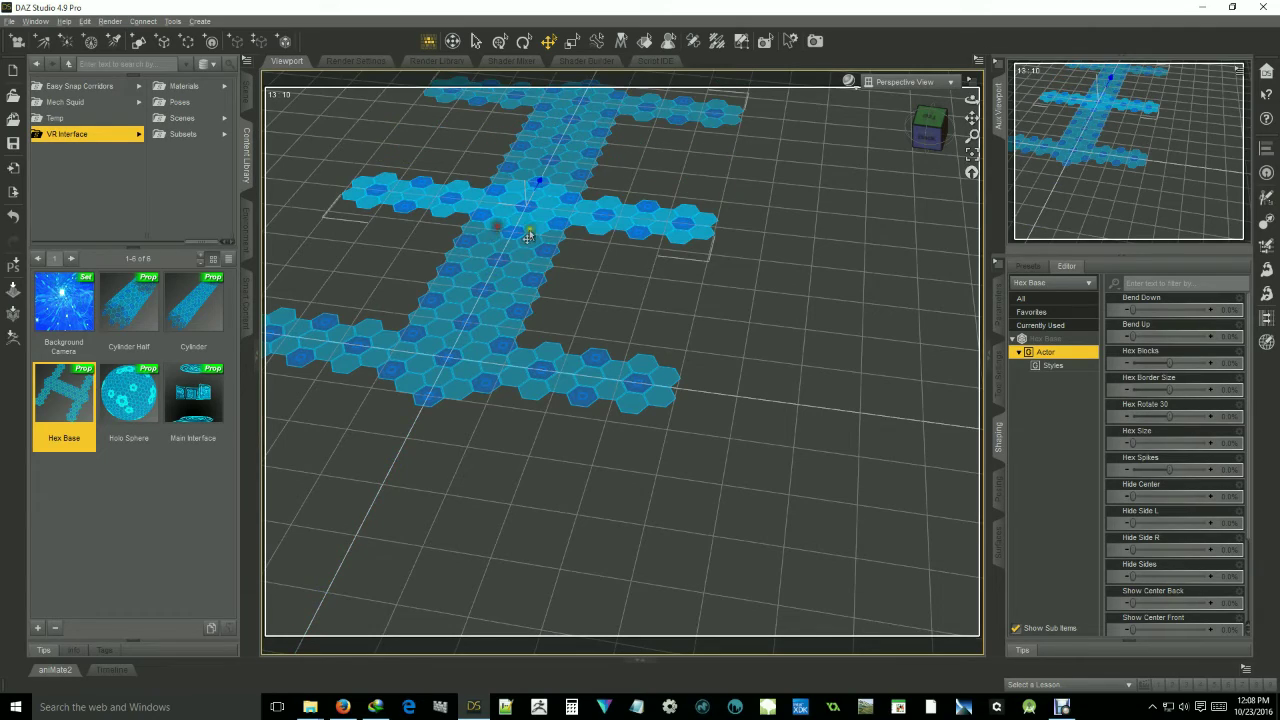
# - Move the second Hex Base beside the first one so that their side arms join
pyautogui.moveTo(929, 126)
pyautogui.mouseDown()
pyautogui.moveTo(900, 160)
pyautogui.moveTo(925, 105)
pyautogui.moveTo(929, 128)
pyautogui.mouseUp()
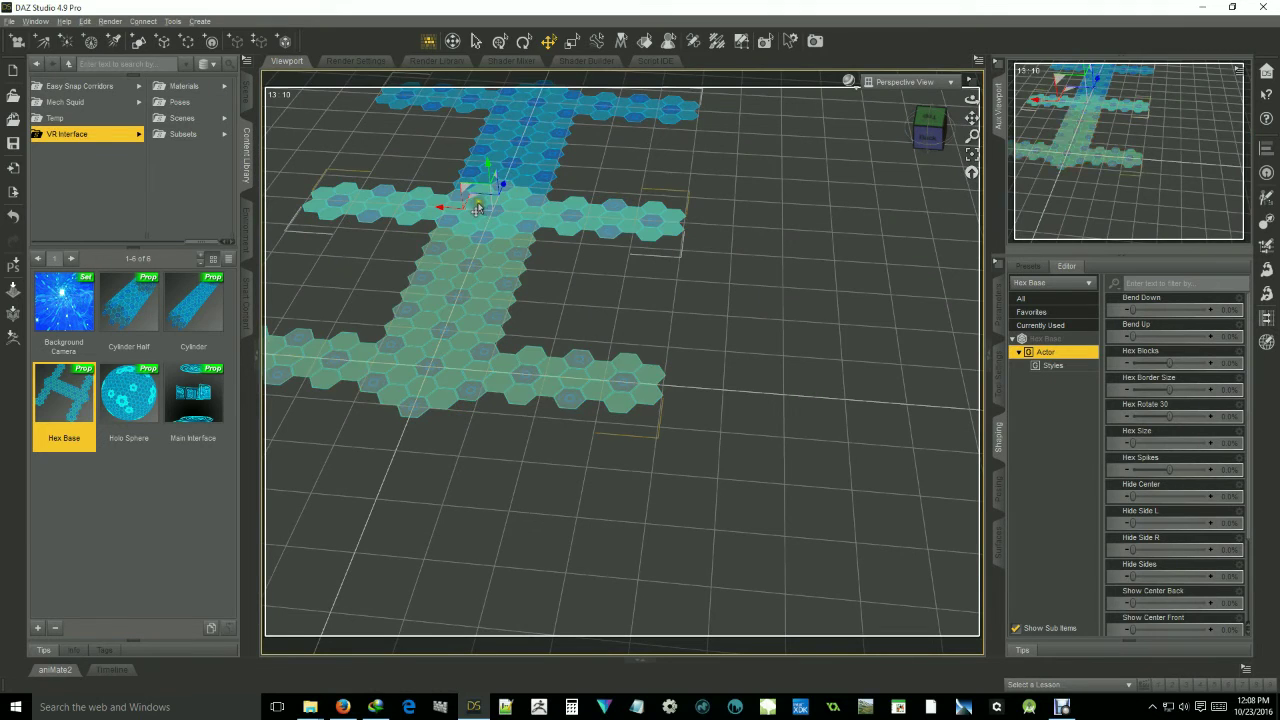
pyautogui.moveTo(622, 314); pyautogui.dragTo(1014, 495)
pyautogui.scroll(-1, 718, 372)
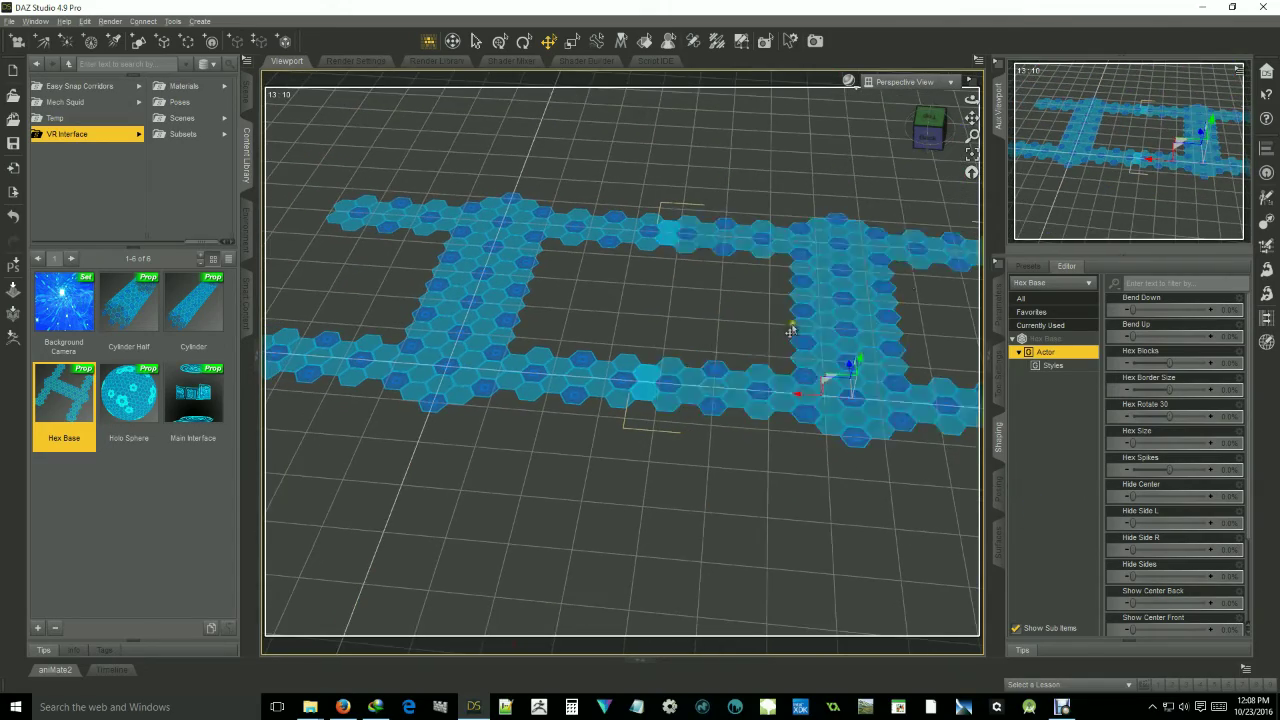
# - Delete both Hex Base props from the scene
pyautogui.moveTo(923, 141); pyautogui.dragTo(640, 338)
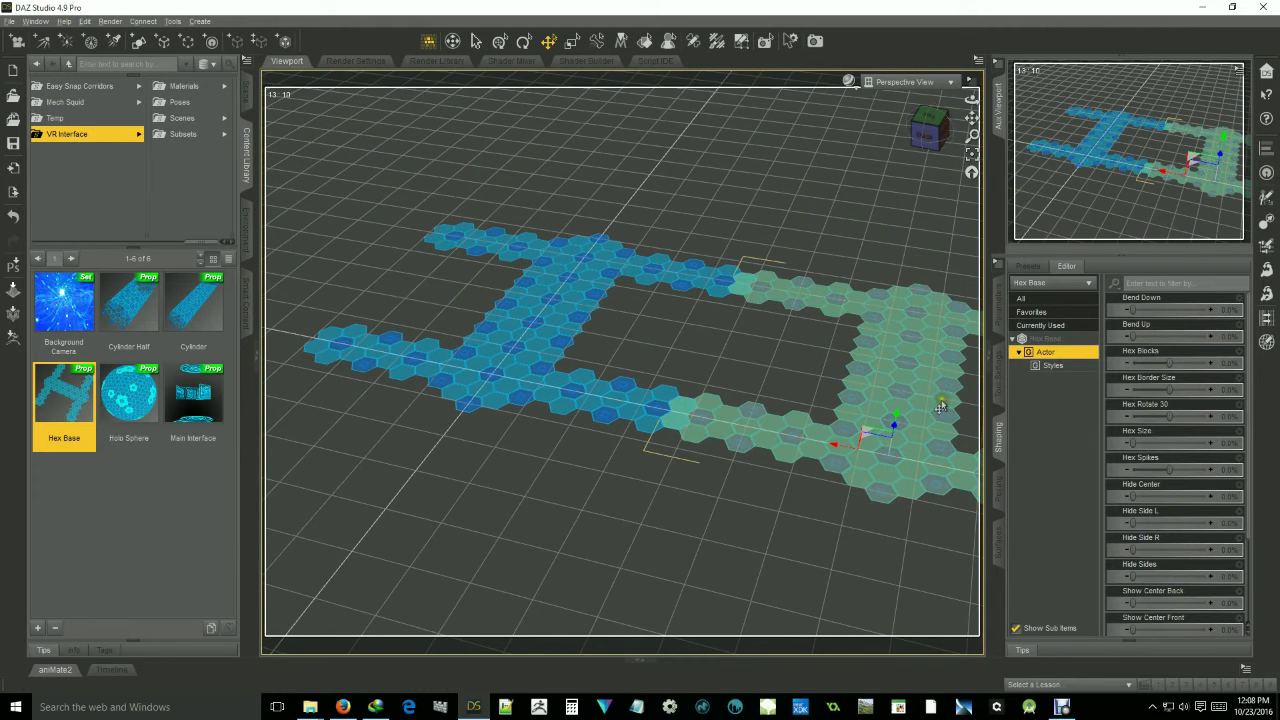
pyautogui.press('Delete')
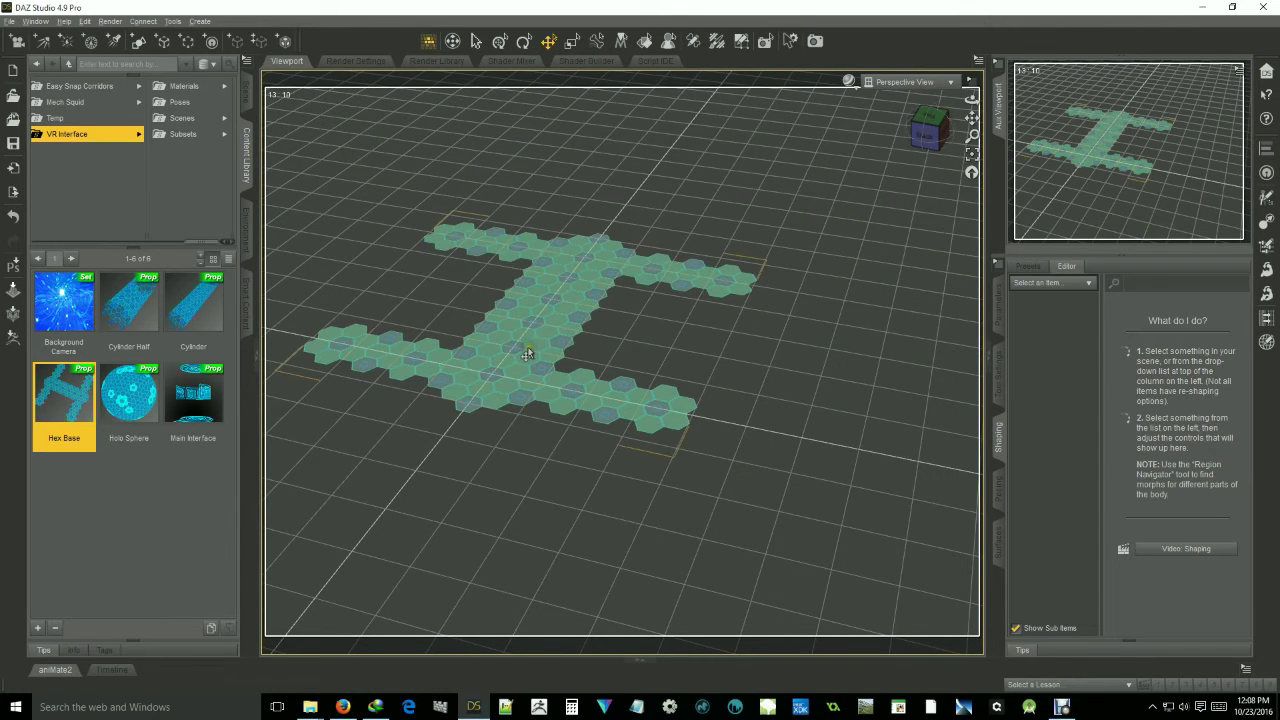
pyautogui.click(530, 346)
pyautogui.press('Delete')
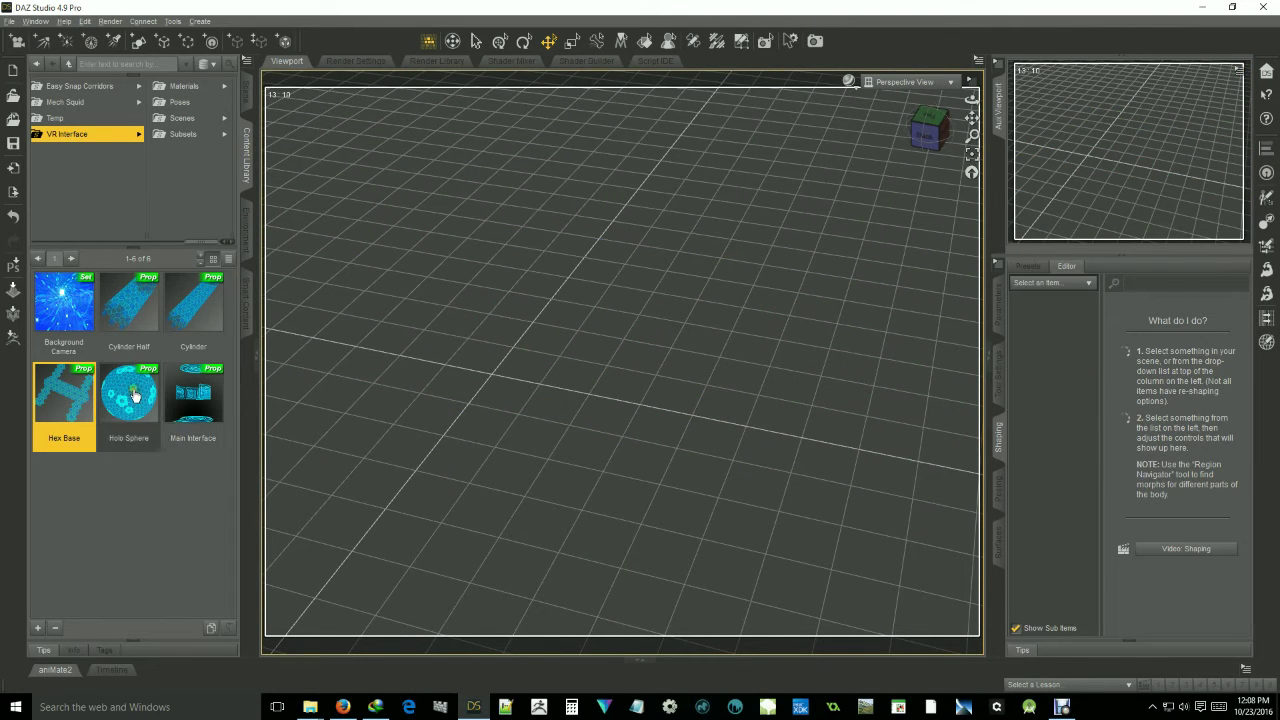
# - Load the Holo Sphere prop into the empty scene and show it centred at close range
pyautogui.doubleClick(134, 395)
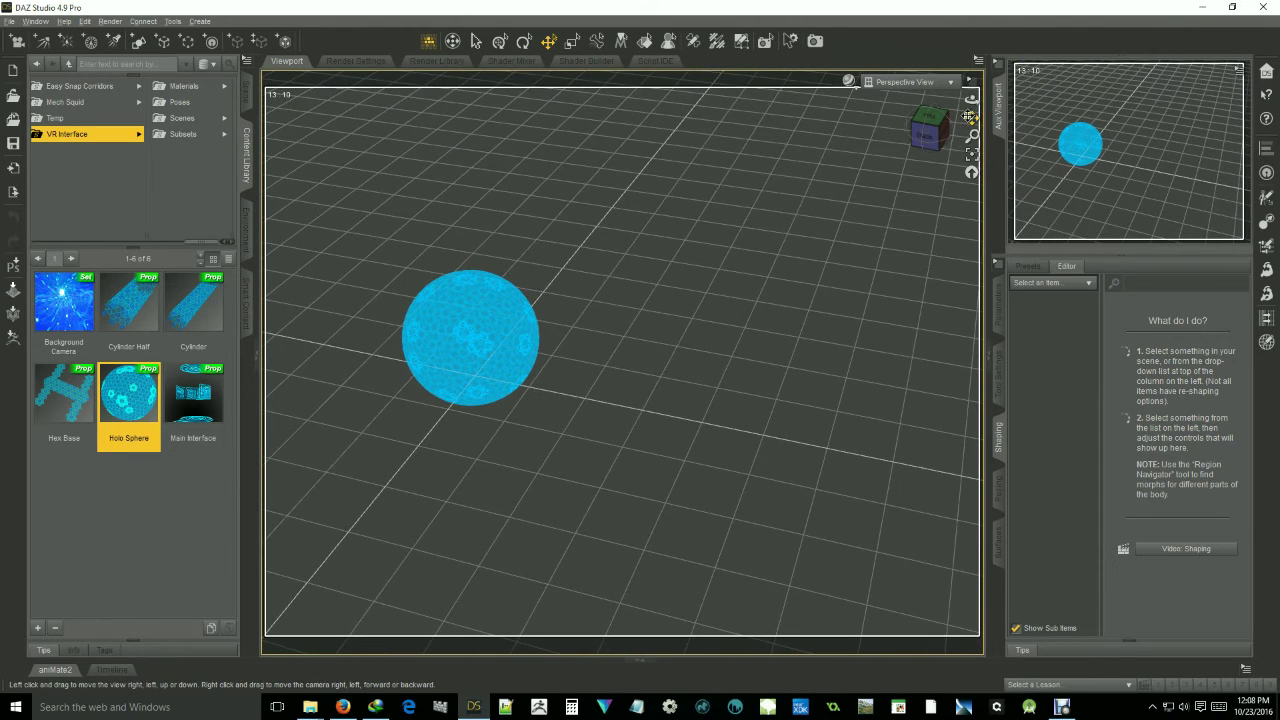
pyautogui.moveTo(968, 117); pyautogui.dragTo(663, 160)
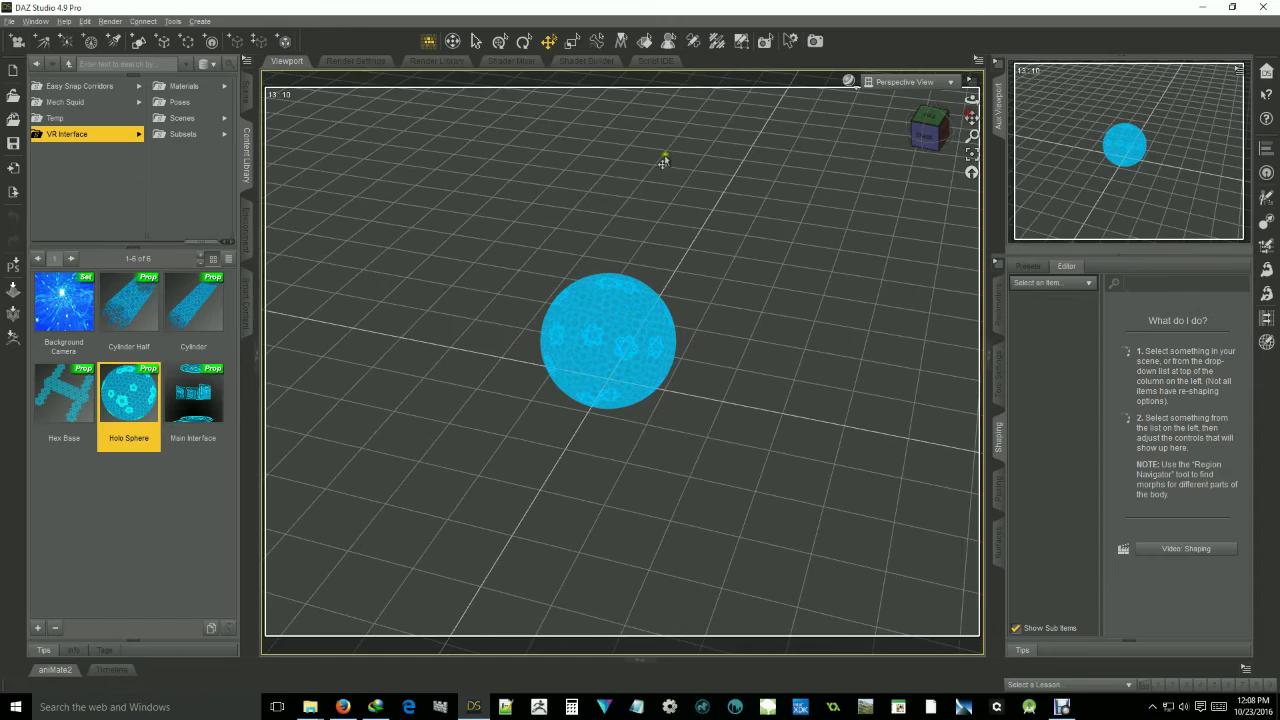
pyautogui.scroll(7, 620, 217)
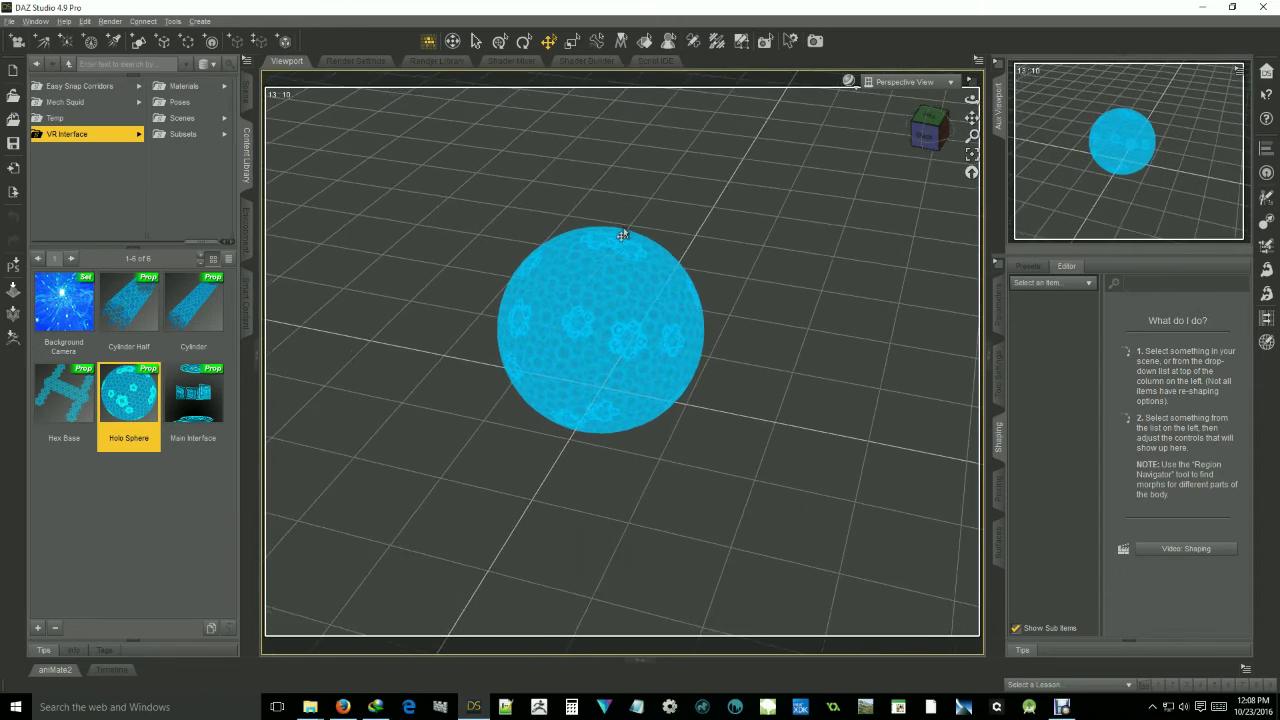
pyautogui.click(928, 128)
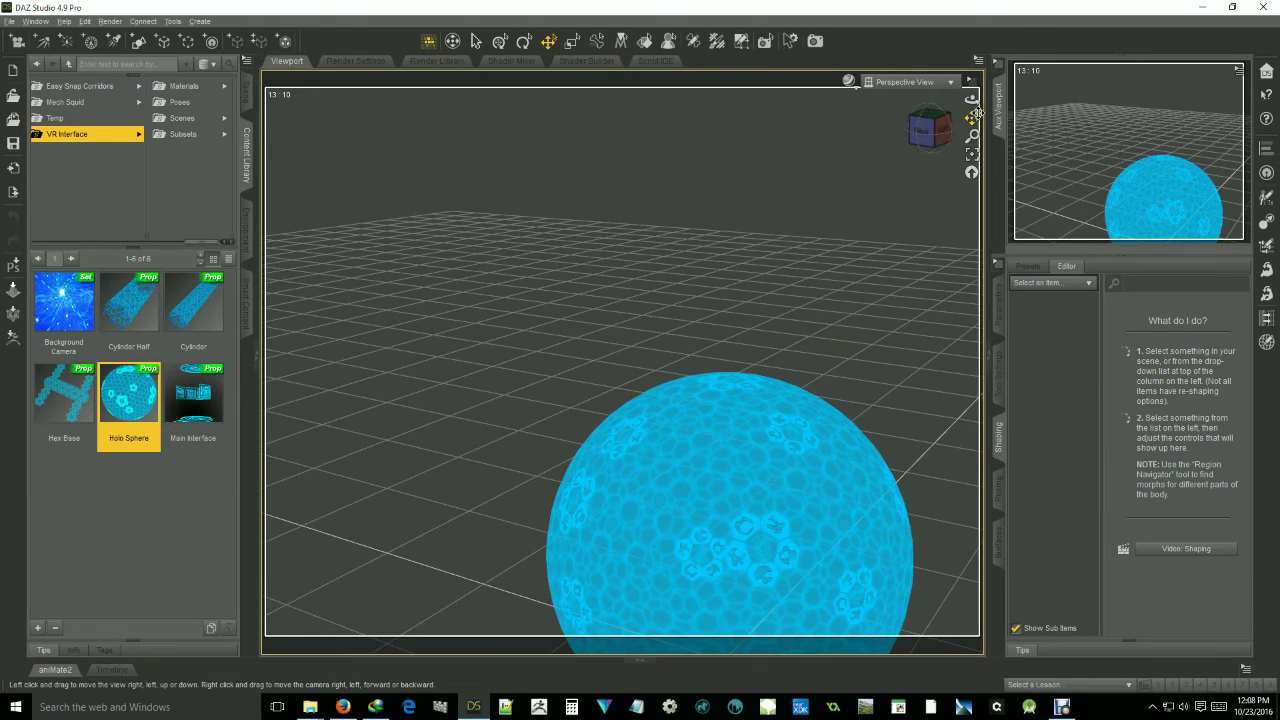
pyautogui.moveTo(969, 120); pyautogui.dragTo(640, 337)
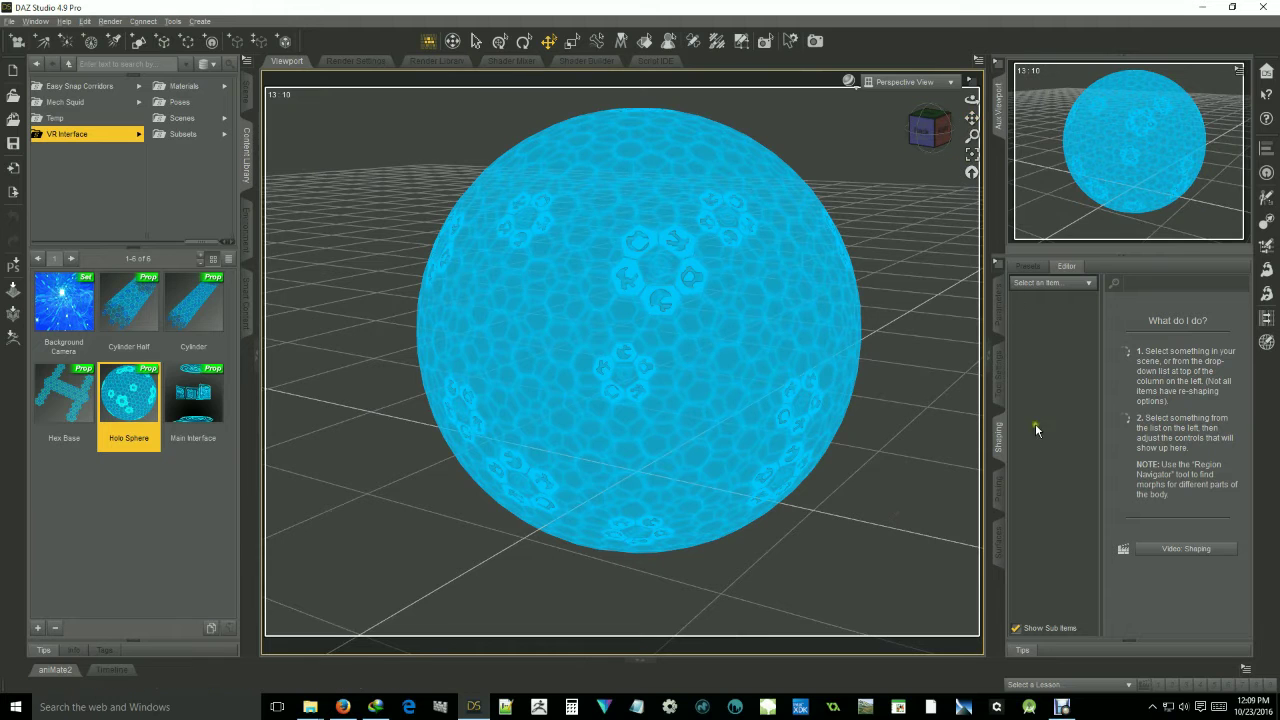
# - Select the Holo Sphere, show it from another distance and angle, and delete it
pyautogui.click(687, 261)
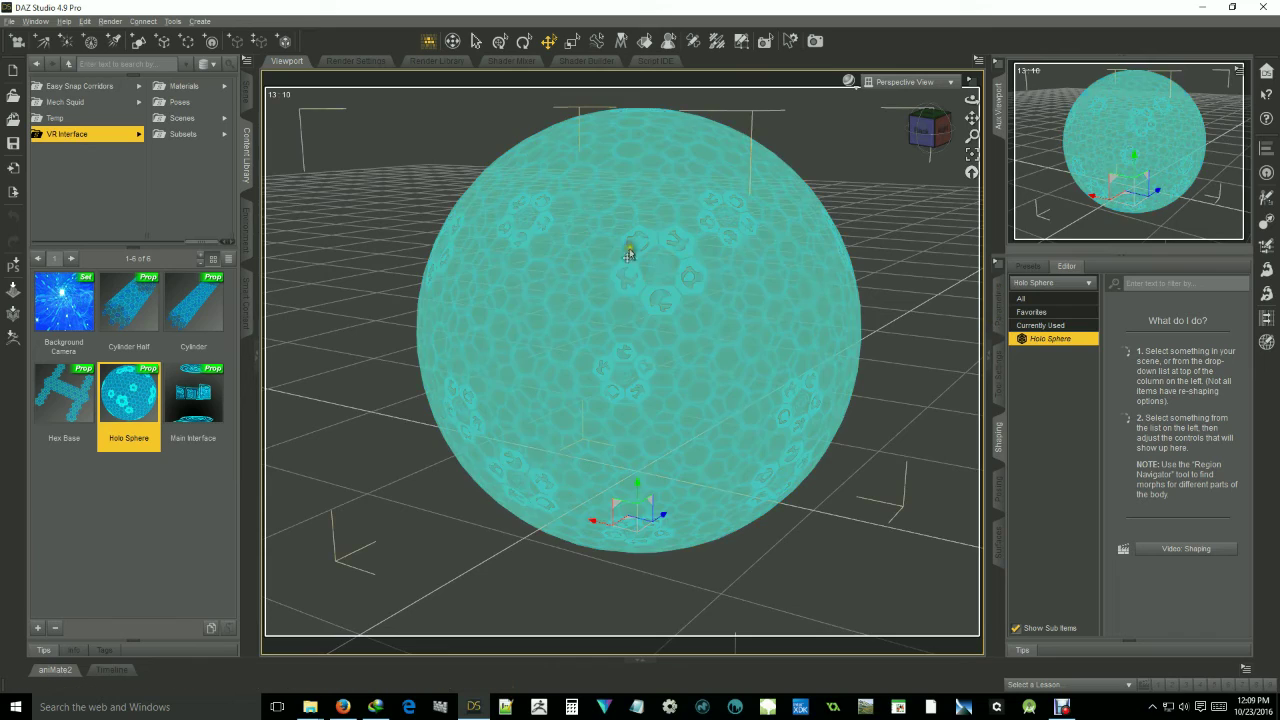
pyautogui.click(930, 128)
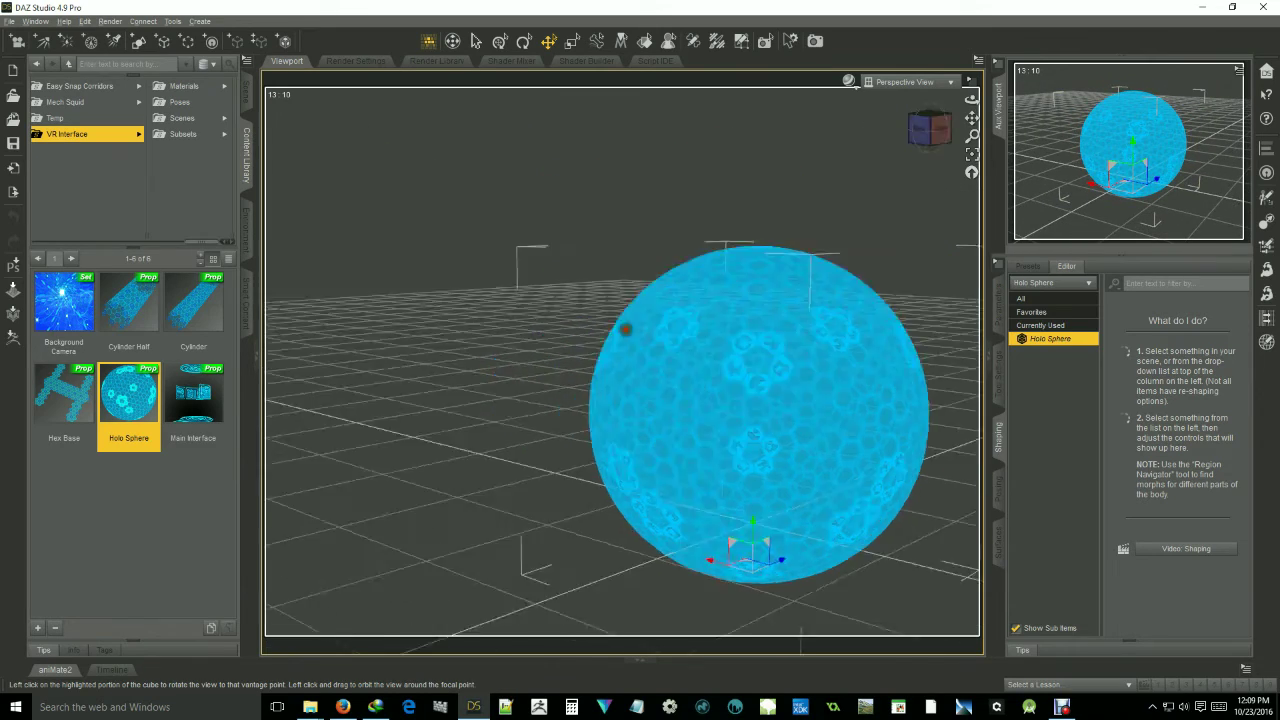
pyautogui.moveTo(650, 346); pyautogui.dragTo(639, 337)
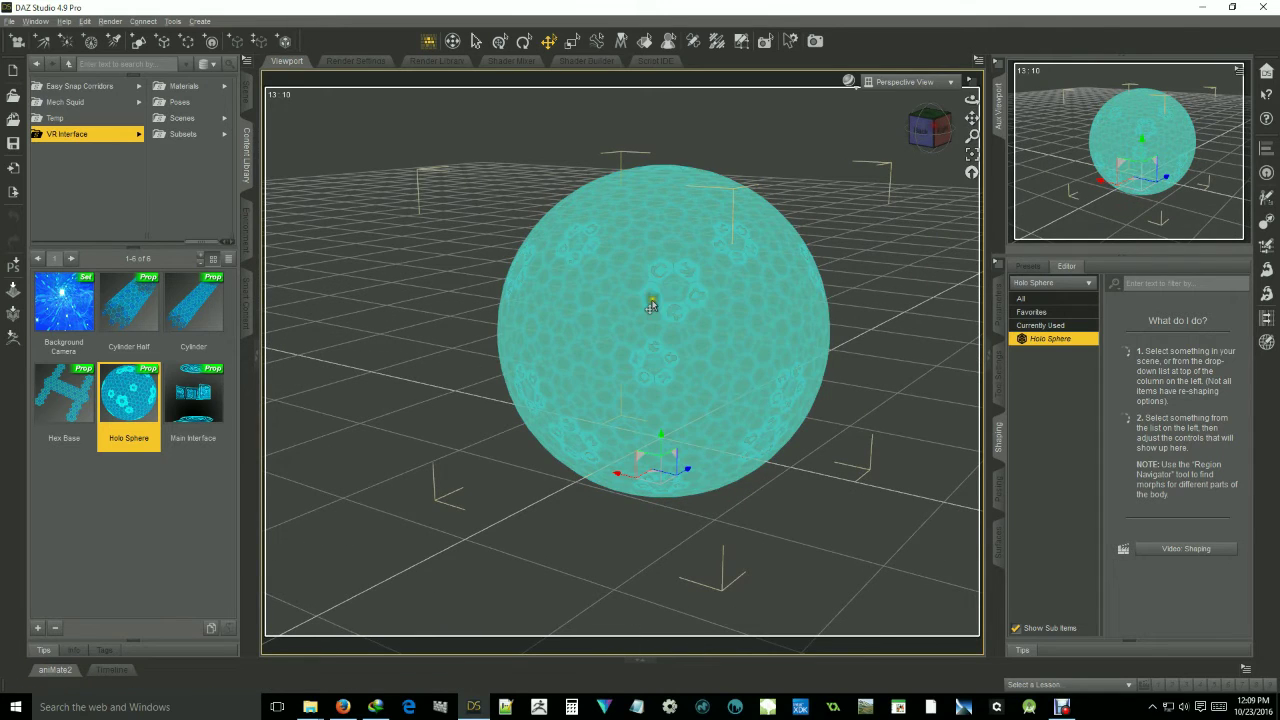
pyautogui.press('Delete')
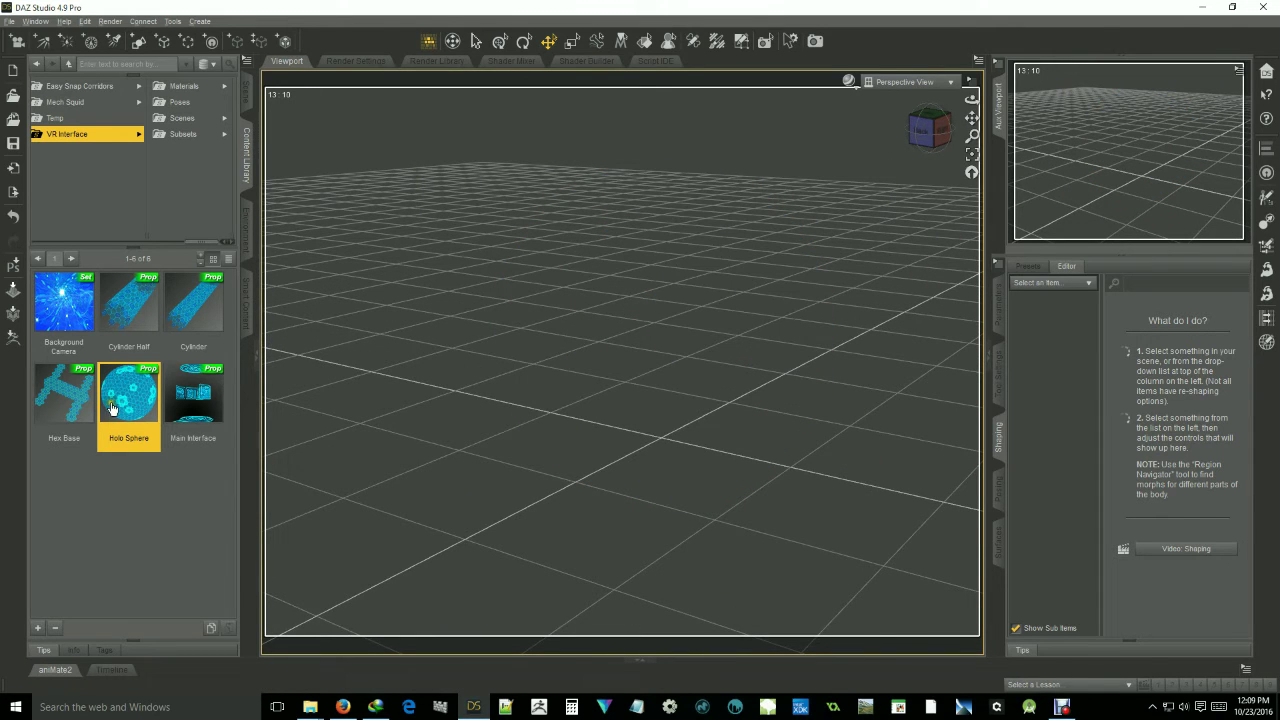
# - Load the Main Interface prop and show its curved screens and keypad from the front
pyautogui.doubleClick(210, 404)
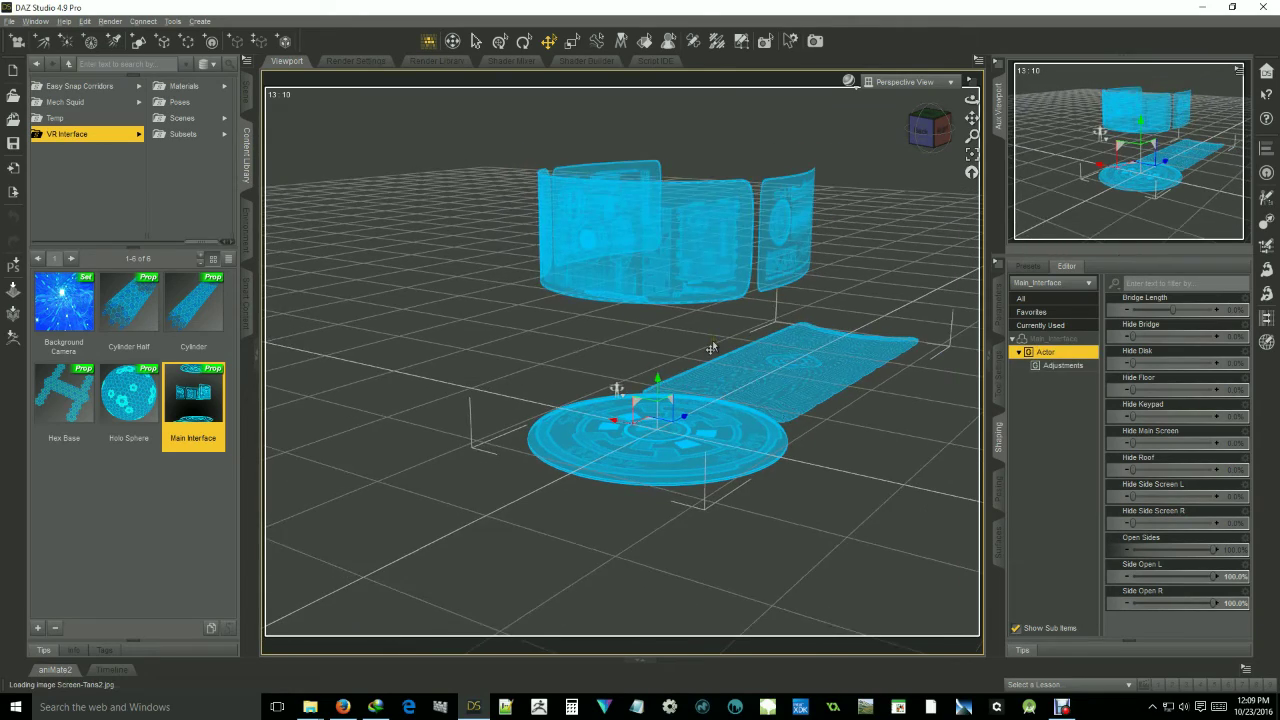
pyautogui.moveTo(924, 131); pyautogui.dragTo(736, 206)
pyautogui.moveTo(972, 118); pyautogui.dragTo(549, 142)
pyautogui.moveTo(929, 129); pyautogui.dragTo(970, 118)
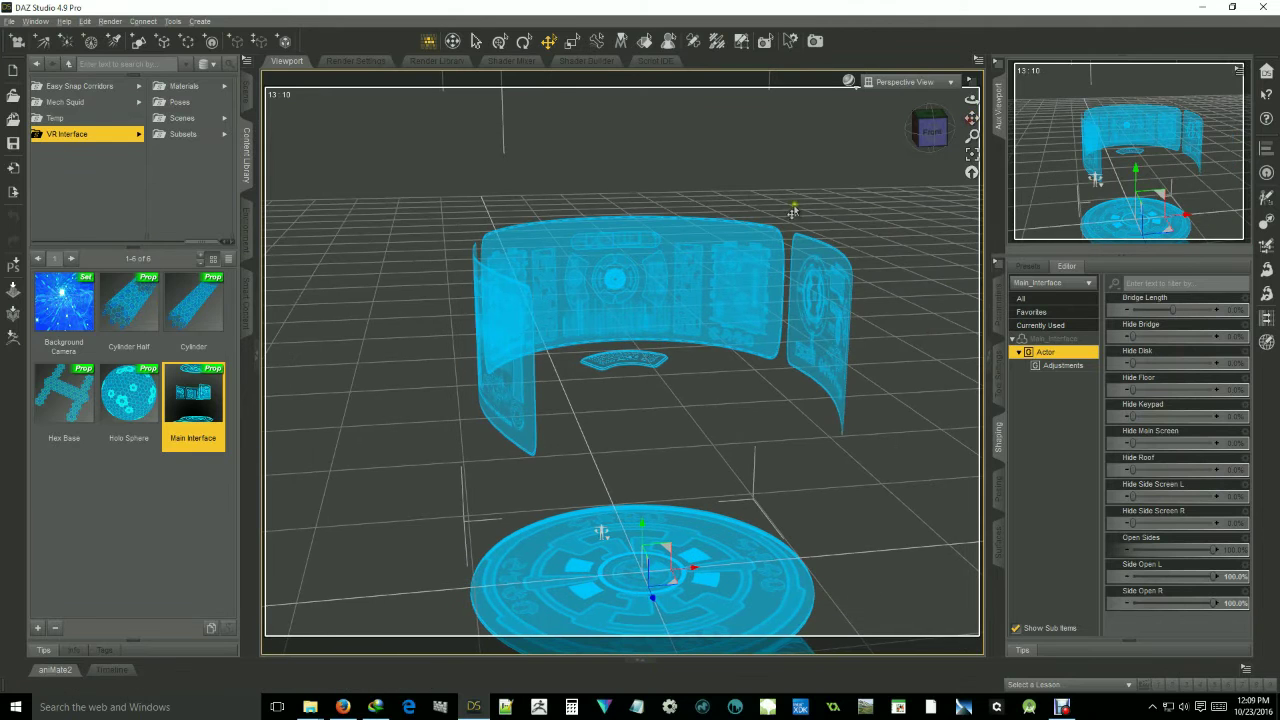
pyautogui.scroll(5, 789, 205)
pyautogui.scroll(-1, 789, 205)
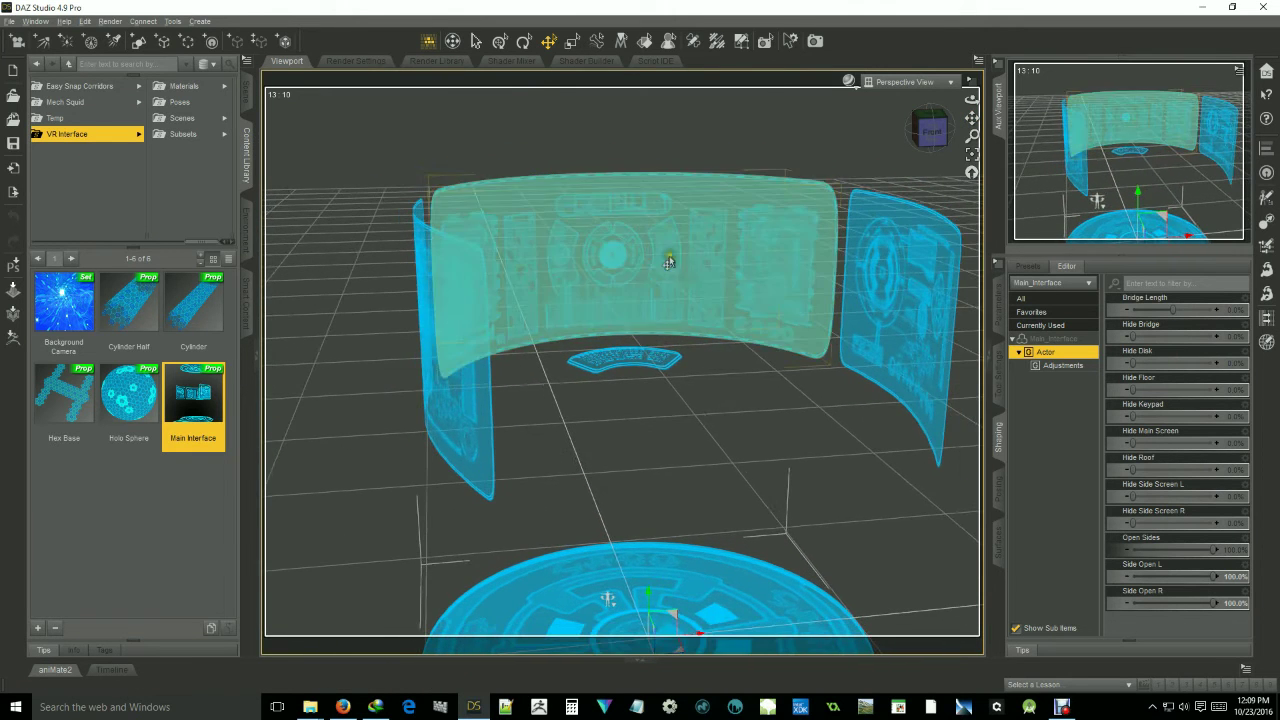
# - Set the ScreenDisk's Up Down to 8.00 and swing it both ways over the main screen with its Across rotation
pyautogui.click(614, 263)
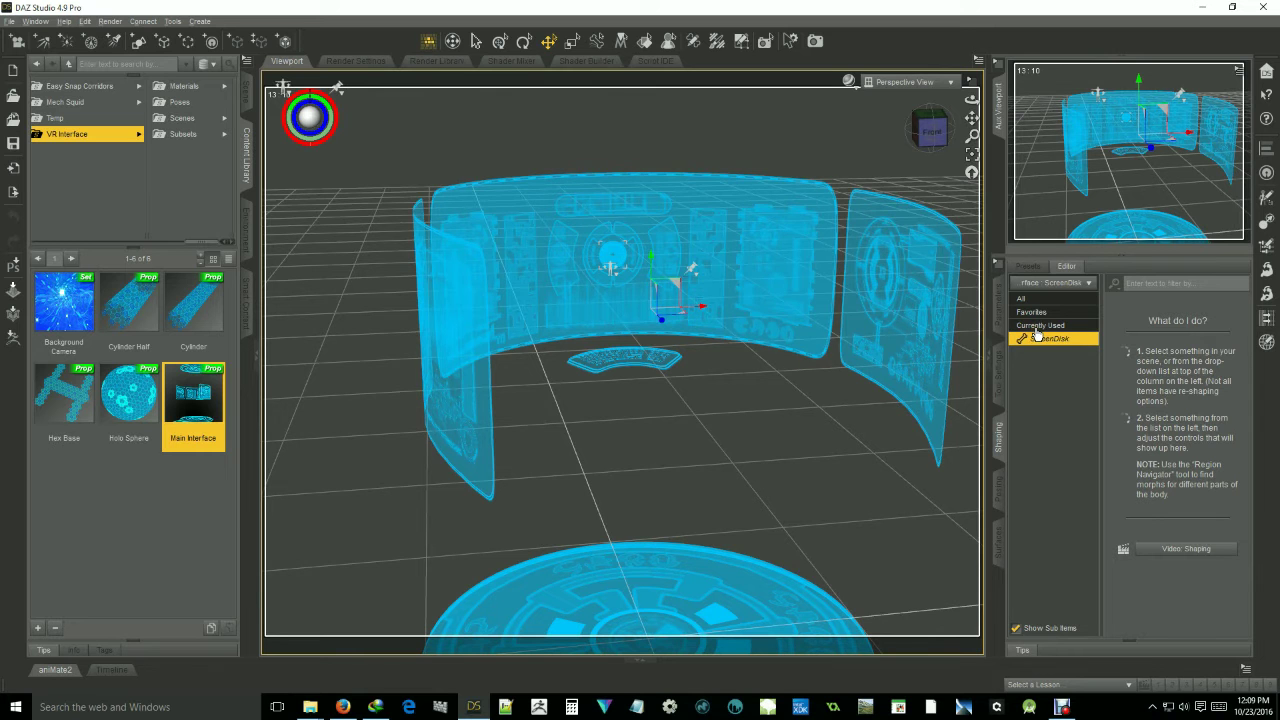
pyautogui.click(930, 131)
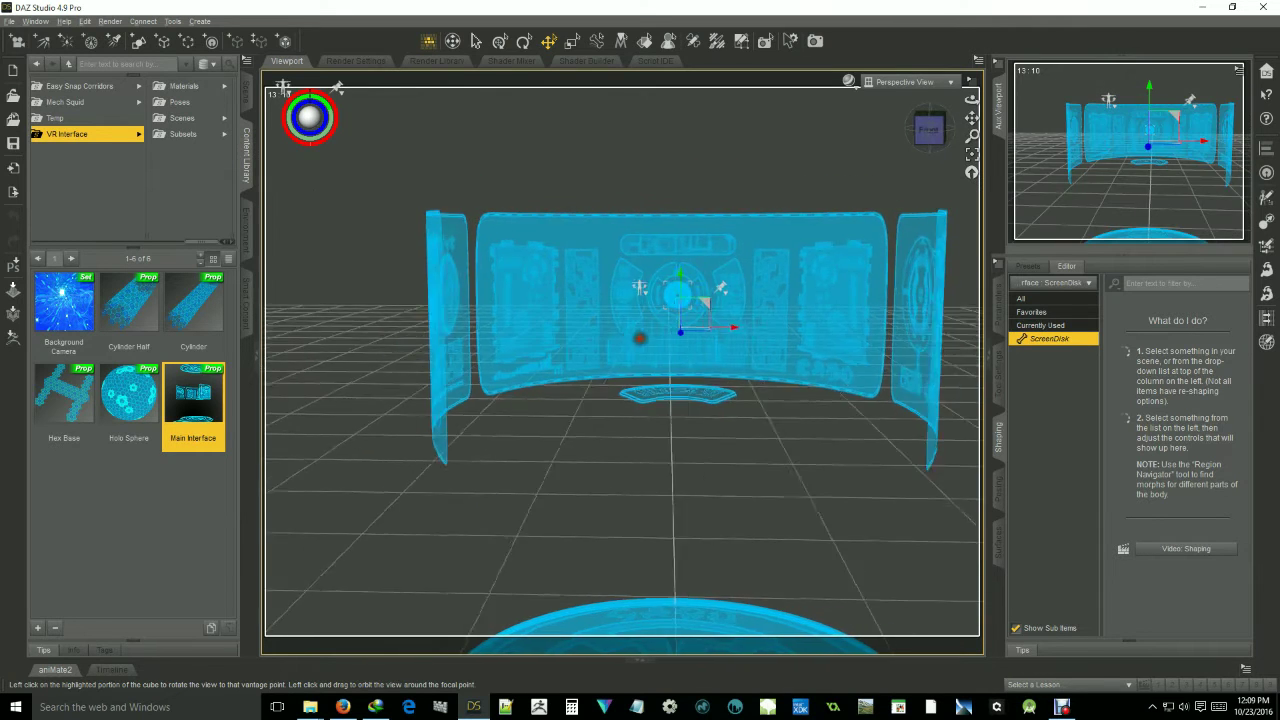
pyautogui.click(998, 302)
pyautogui.moveTo(1173, 322)
pyautogui.mouseDown()
pyautogui.moveTo(1232, 322)
pyautogui.moveTo(1169, 322)
pyautogui.mouseUp()
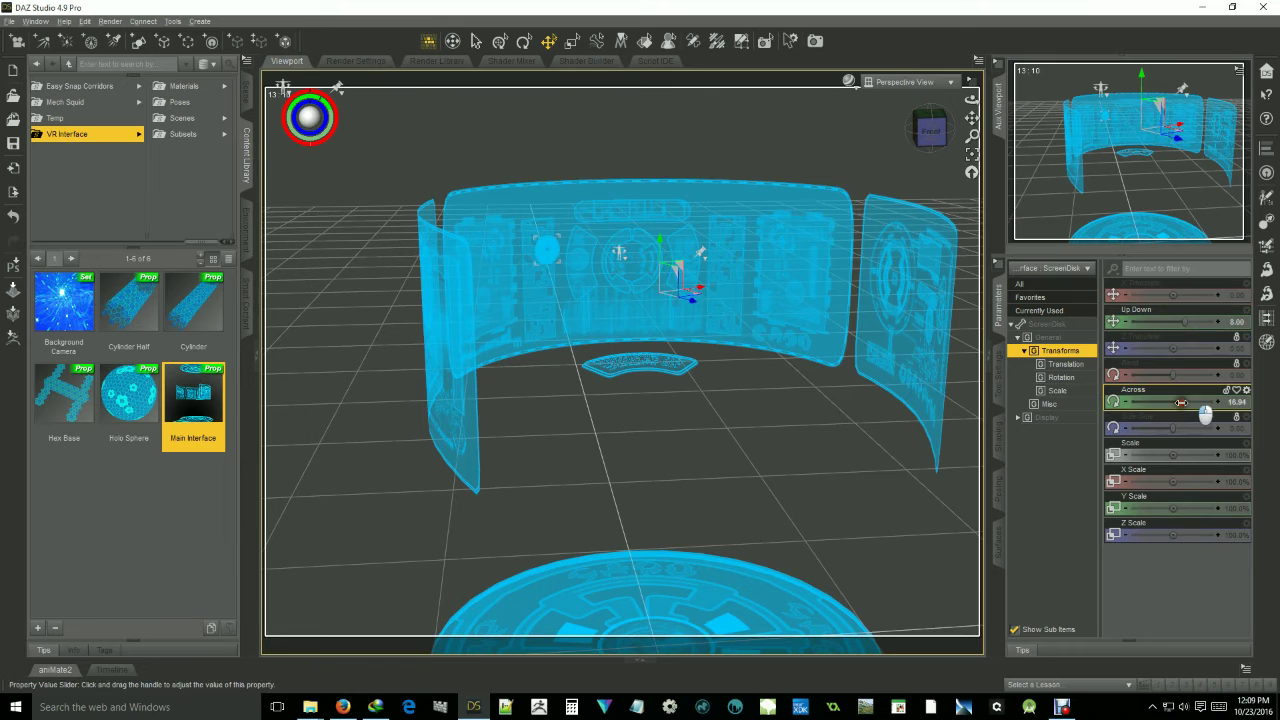
pyautogui.moveTo(1181, 402); pyautogui.dragTo(1230, 400)
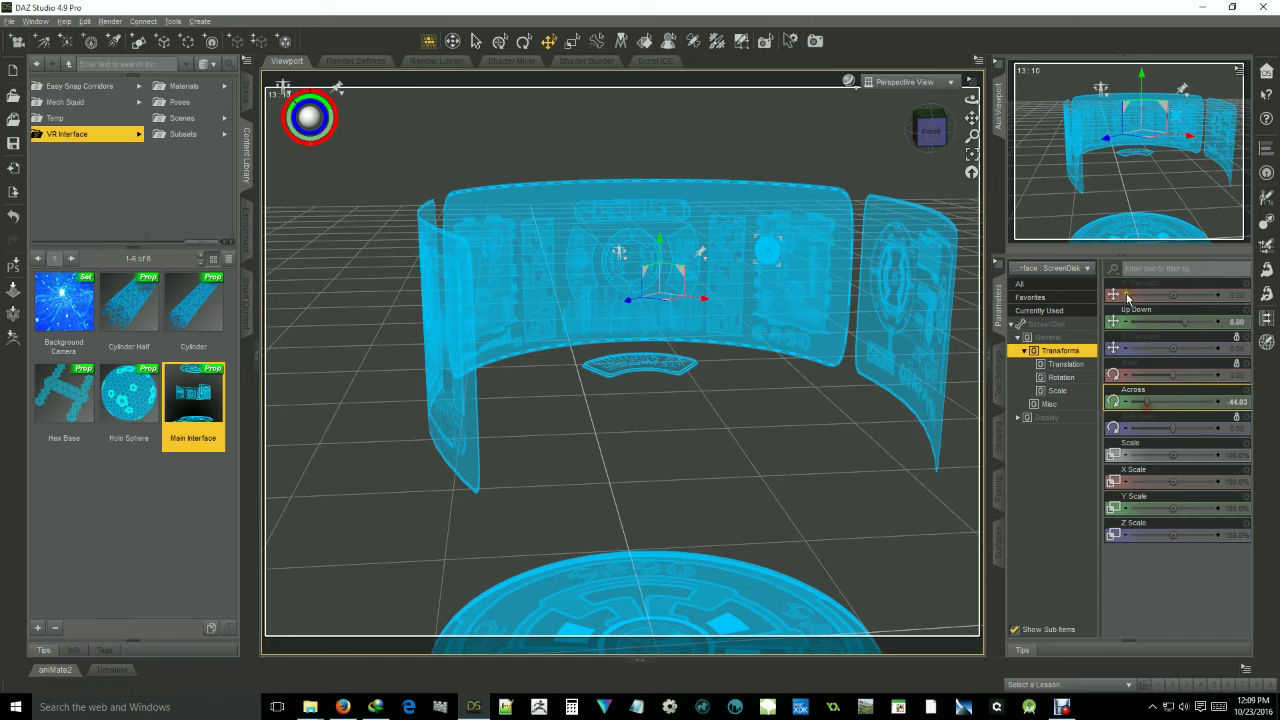
pyautogui.moveTo(930, 129)
pyautogui.mouseDown()
pyautogui.moveTo(835, 195)
pyautogui.moveTo(928, 132)
pyautogui.mouseUp()
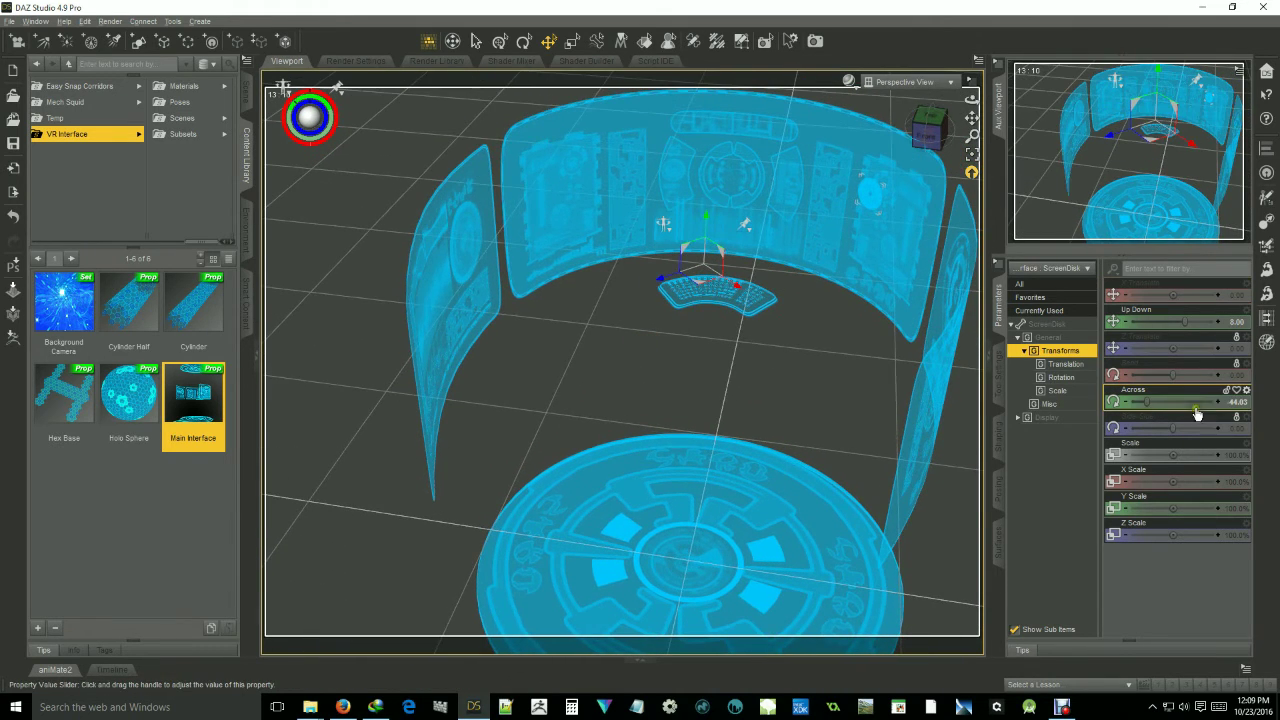
pyautogui.moveTo(1147, 401); pyautogui.dragTo(1120, 402)
# - Examine the whole Main Interface, including its roof, floor disk and bridge, from the front and from above
pyautogui.click(929, 130)
pyautogui.moveTo(929, 131); pyautogui.dragTo(939, 153)
pyautogui.scroll(-5, 686, 223)
pyautogui.scroll(-3, 686, 223)
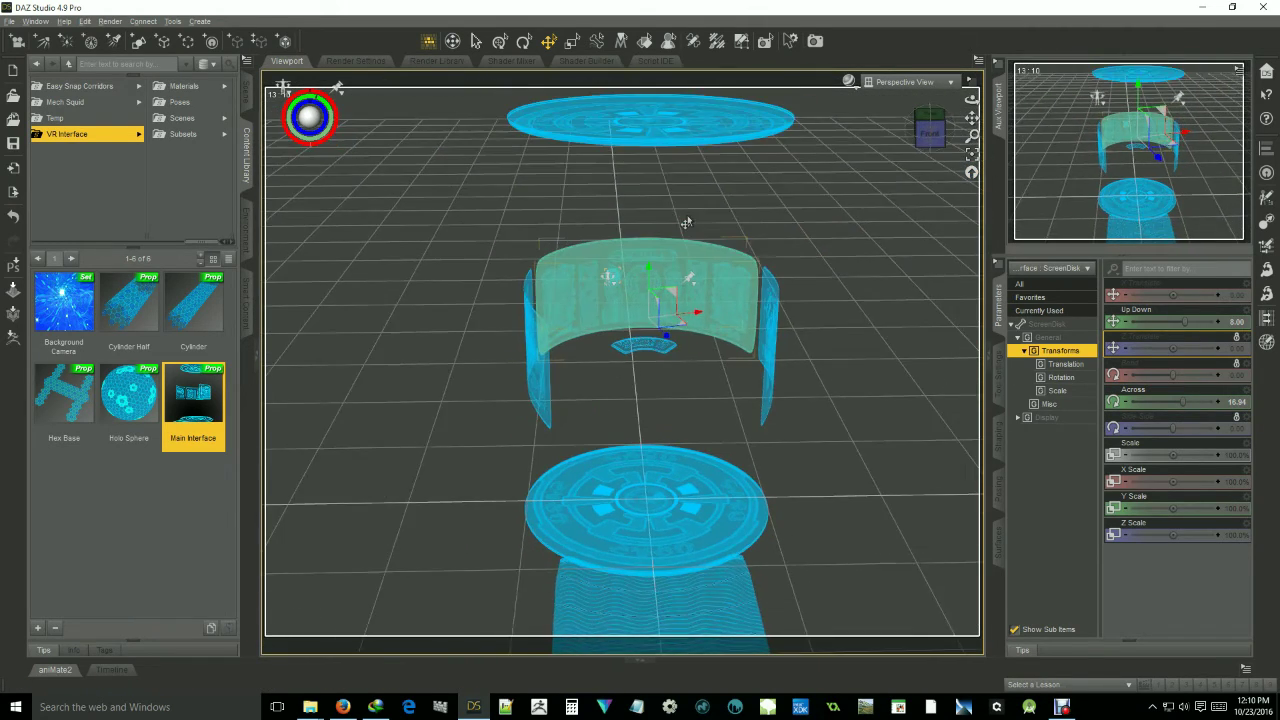
pyautogui.click(925, 129)
pyautogui.moveTo(928, 131)
pyautogui.mouseDown()
pyautogui.moveTo(880, 117)
pyautogui.moveTo(913, 121)
pyautogui.mouseUp()
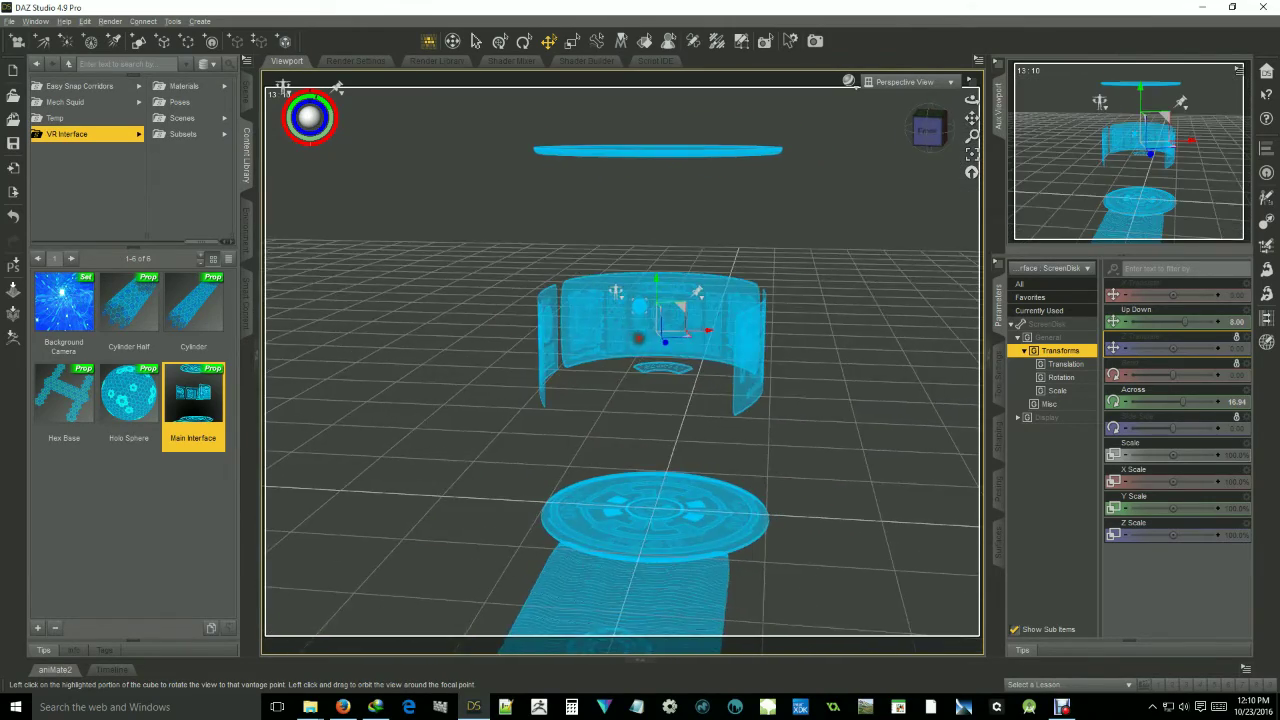
pyautogui.click(929, 127)
pyautogui.moveTo(639, 336); pyautogui.dragTo(660, 333)
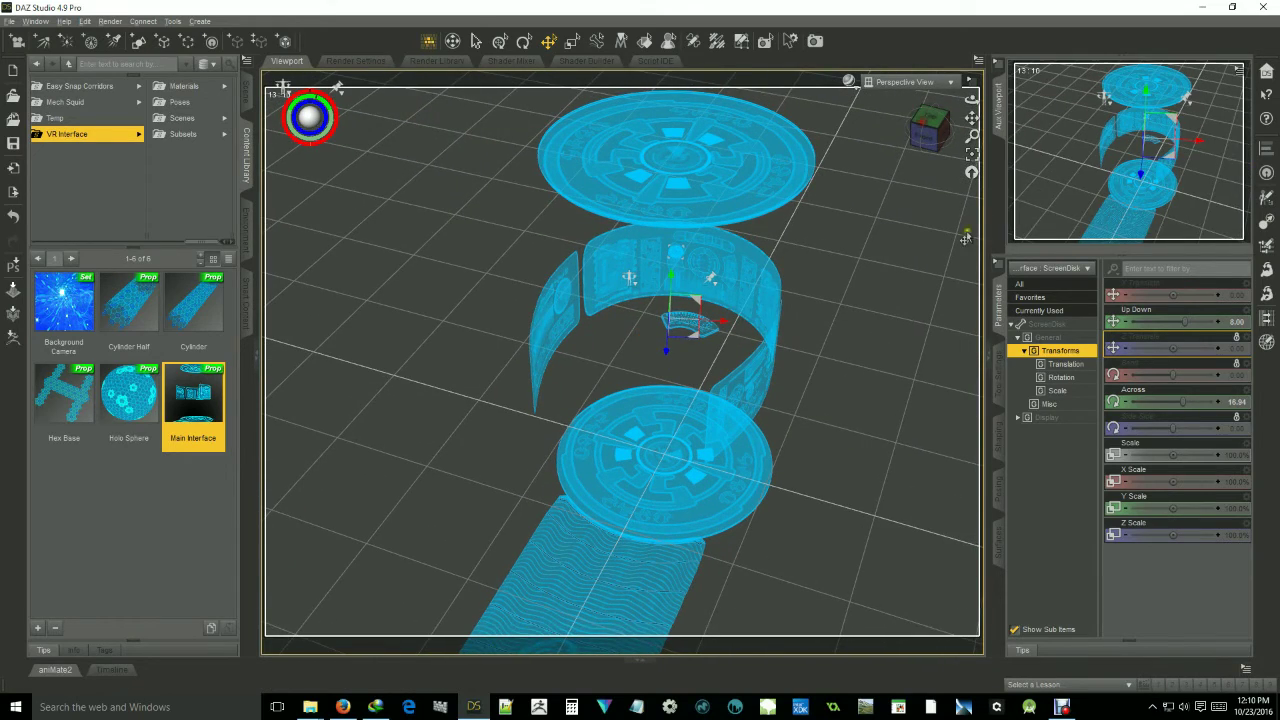
# - Select the root Main_Interface node in the scene hierarchy and show its shaping adjustments
pyautogui.click(998, 437)
pyautogui.click(1002, 385)
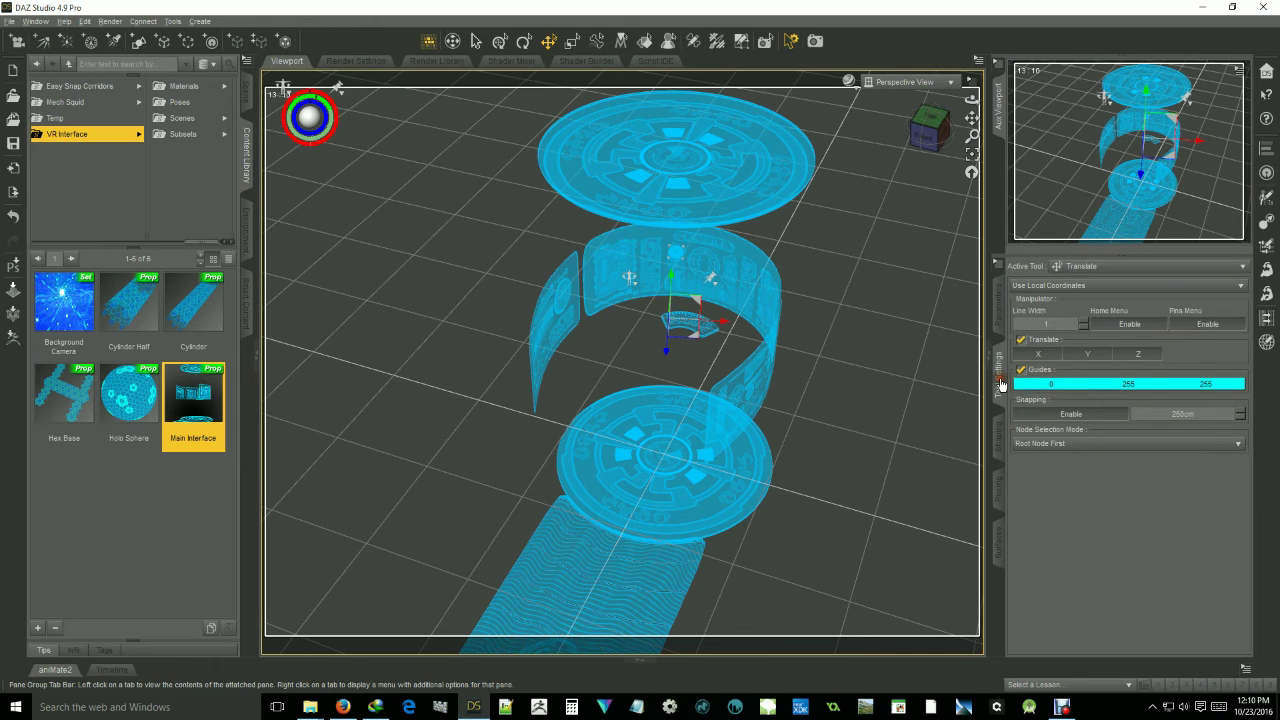
pyautogui.click(1000, 318)
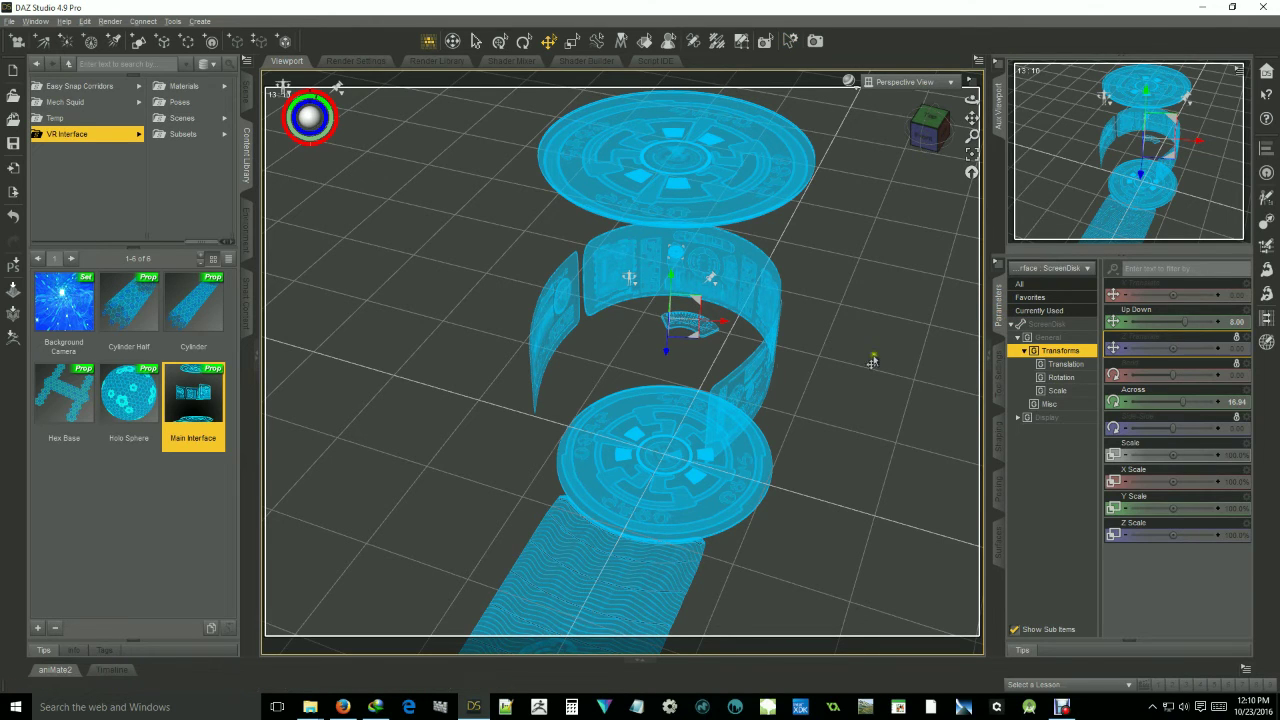
pyautogui.click(247, 92)
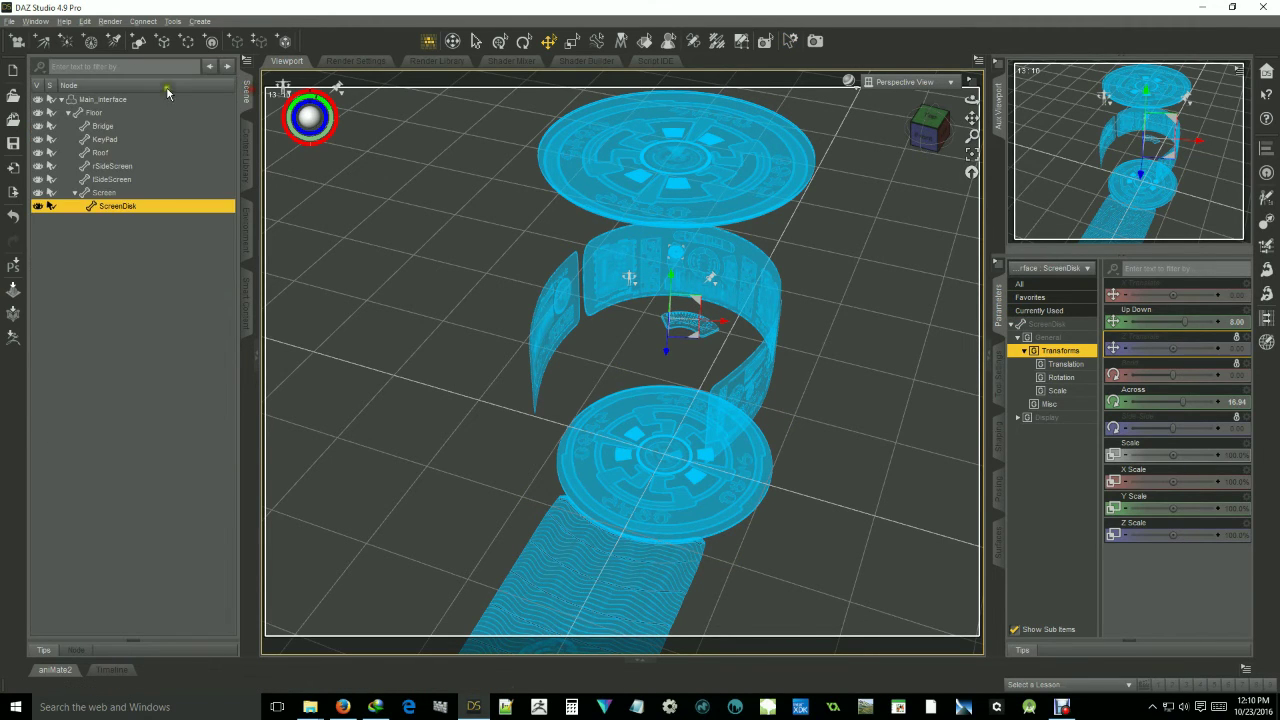
pyautogui.click(114, 101)
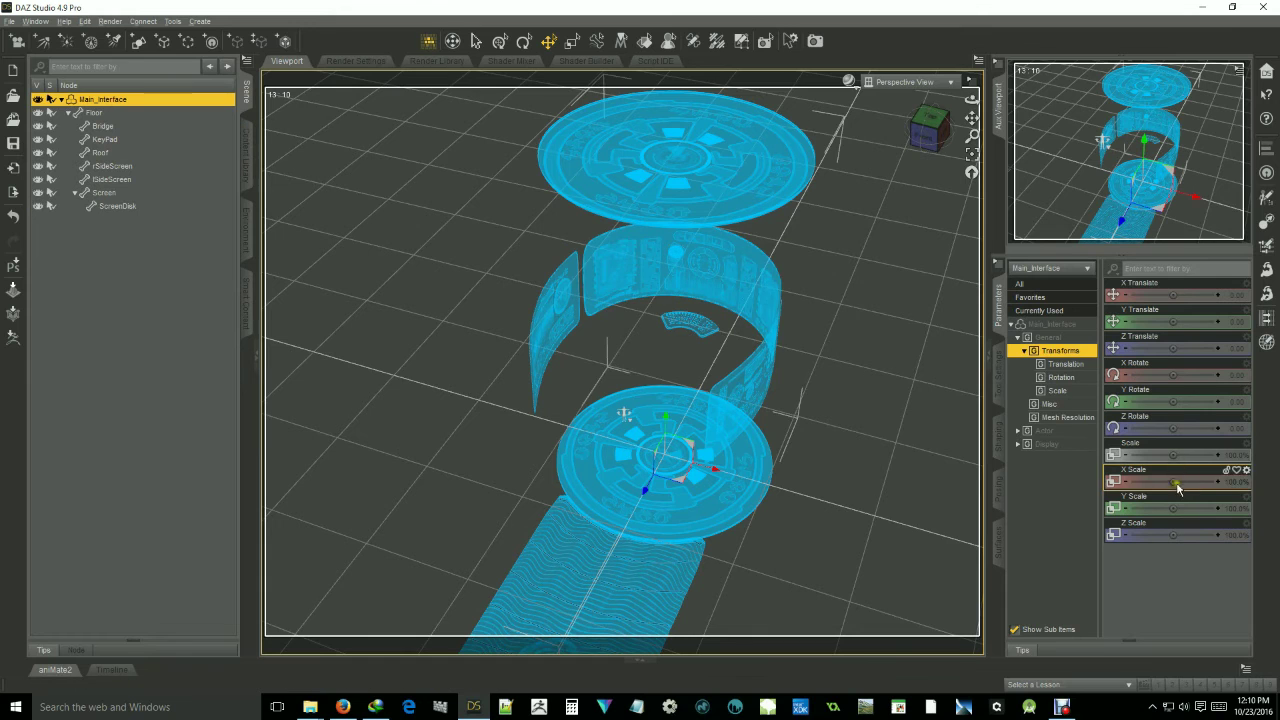
pyautogui.click(999, 440)
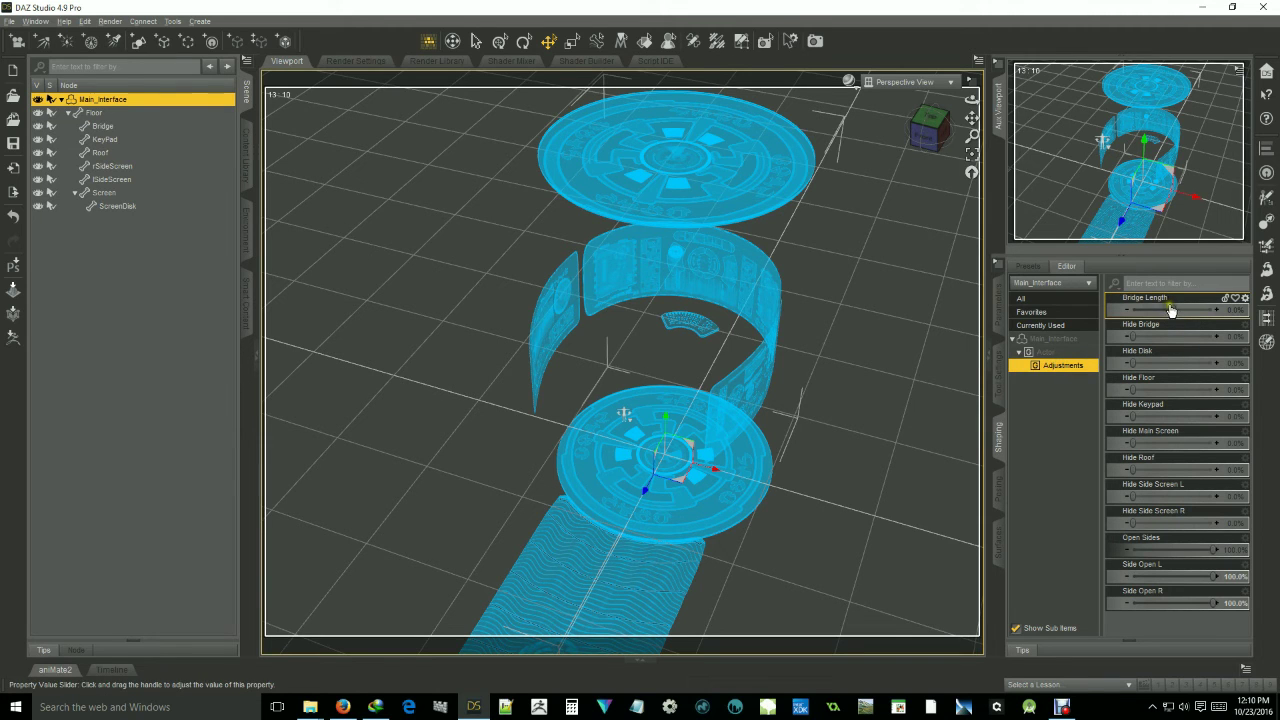
# - Try lengthening the Main Interface's bridge with the Bridge Length adjustment, and reset it to 0.0%
pyautogui.scroll(-7, 665, 272)
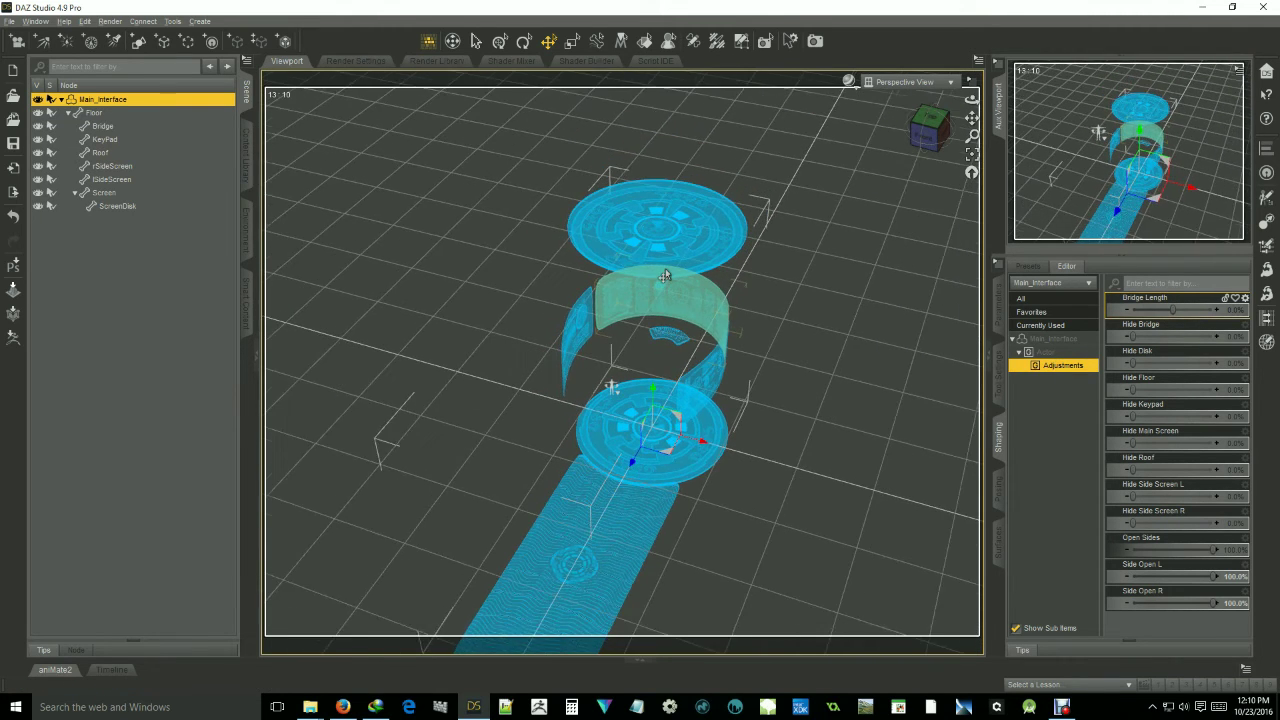
pyautogui.scroll(-4, 665, 268)
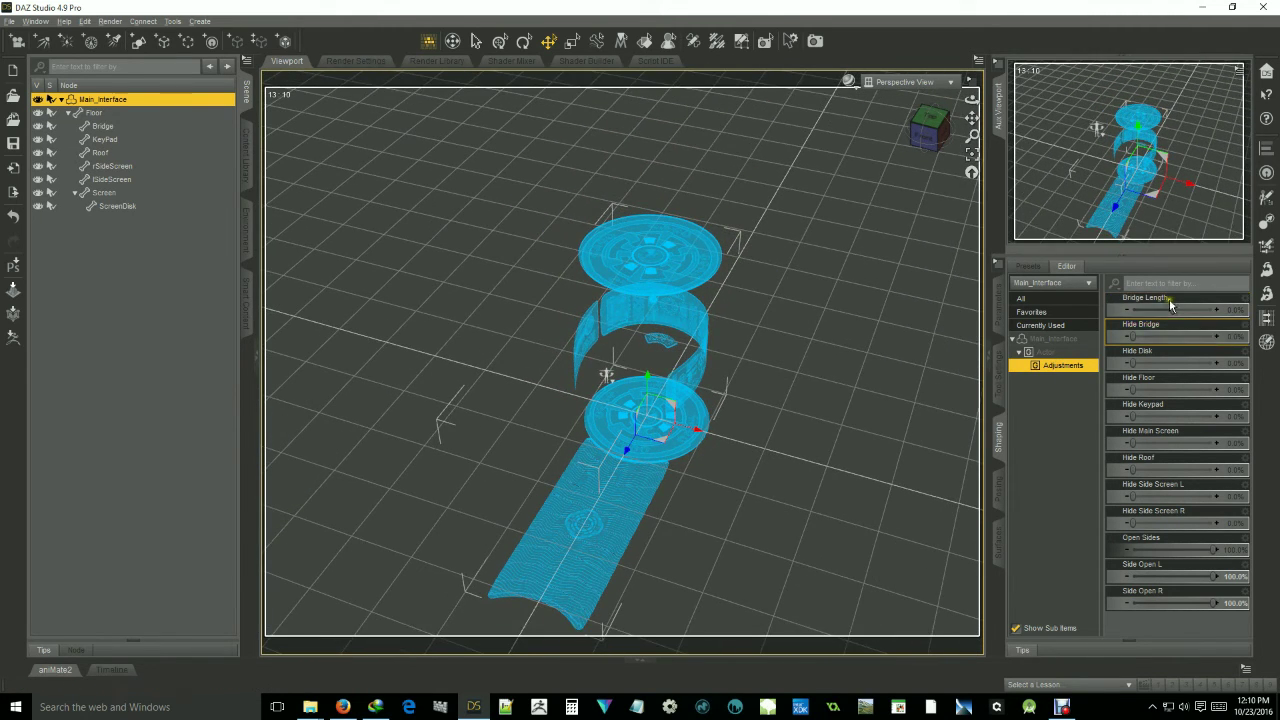
pyautogui.moveTo(1175, 310)
pyautogui.mouseDown()
pyautogui.moveTo(1130, 310)
pyautogui.moveTo(1254, 310)
pyautogui.moveTo(1164, 308)
pyautogui.mouseUp()
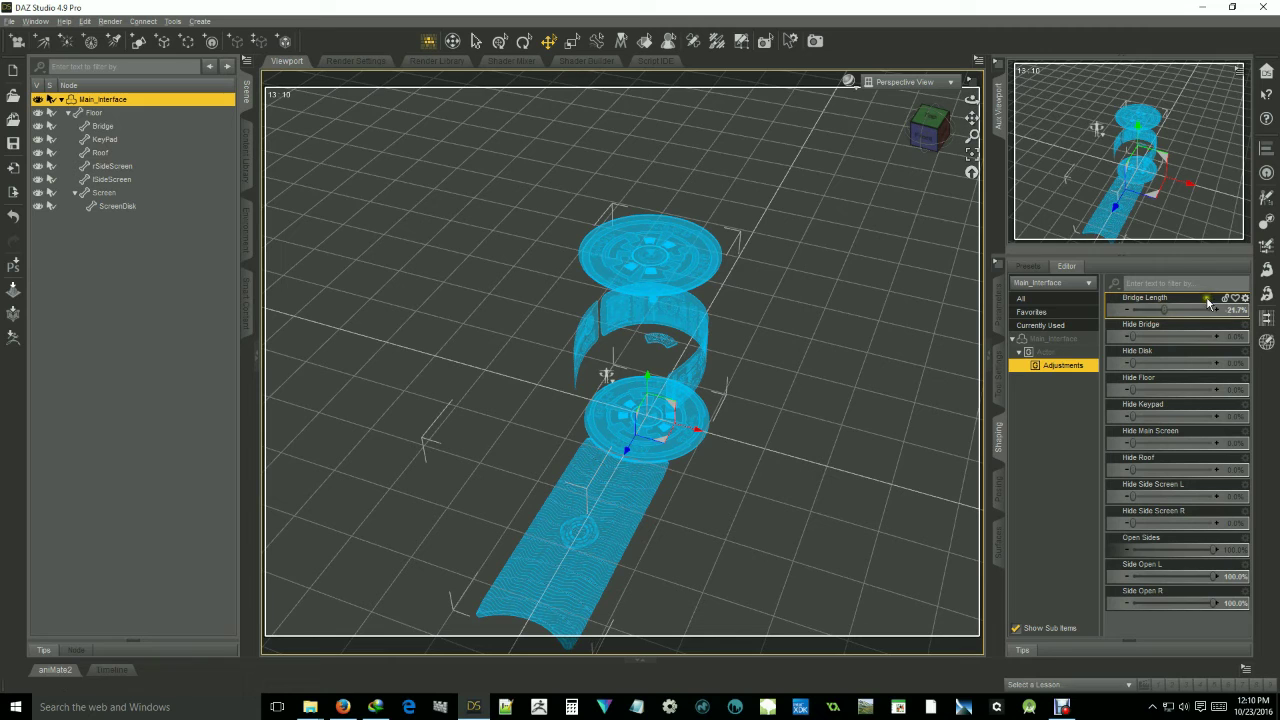
pyautogui.keyDown('alt'); pyautogui.click(1200, 311); pyautogui.keyUp('alt')
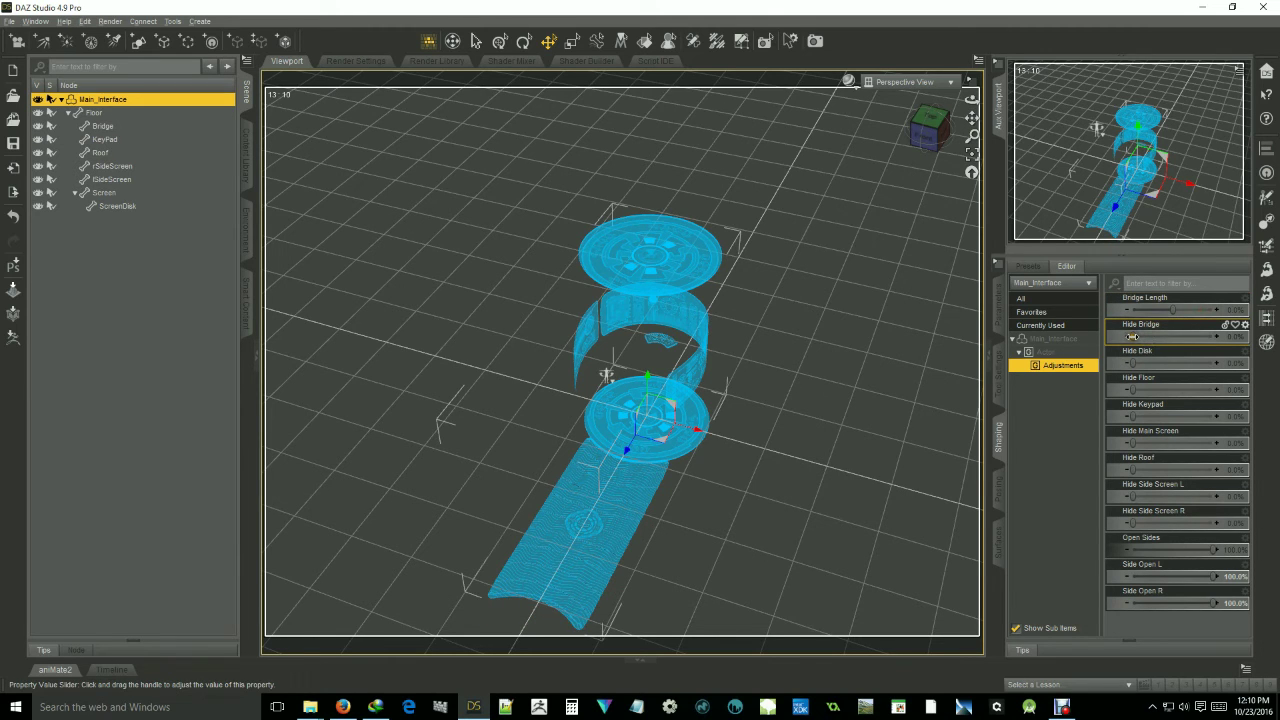
# - Try the part-hiding adjustments, including Hide Bridge at 100%, Hide Main Screen and Hide Roof, and return each to 0.0%
pyautogui.moveTo(1133, 336); pyautogui.dragTo(1218, 337)
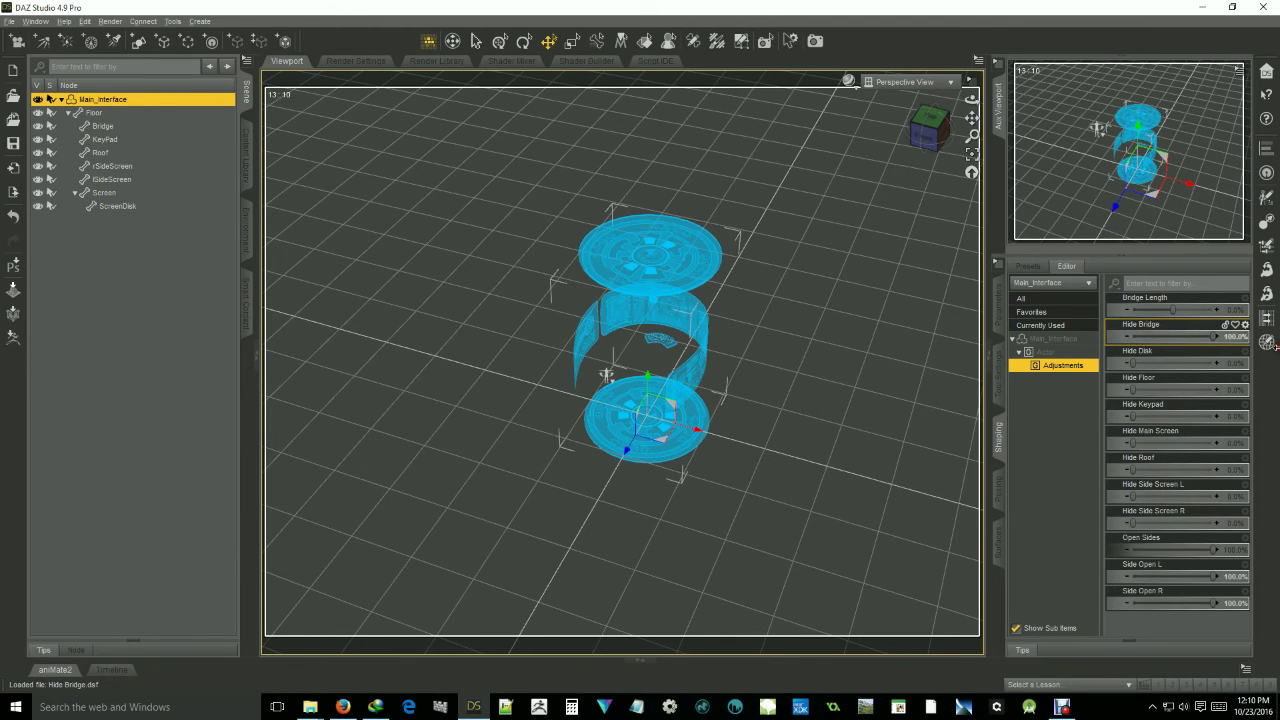
pyautogui.moveTo(1240, 347); pyautogui.dragTo(1120, 345)
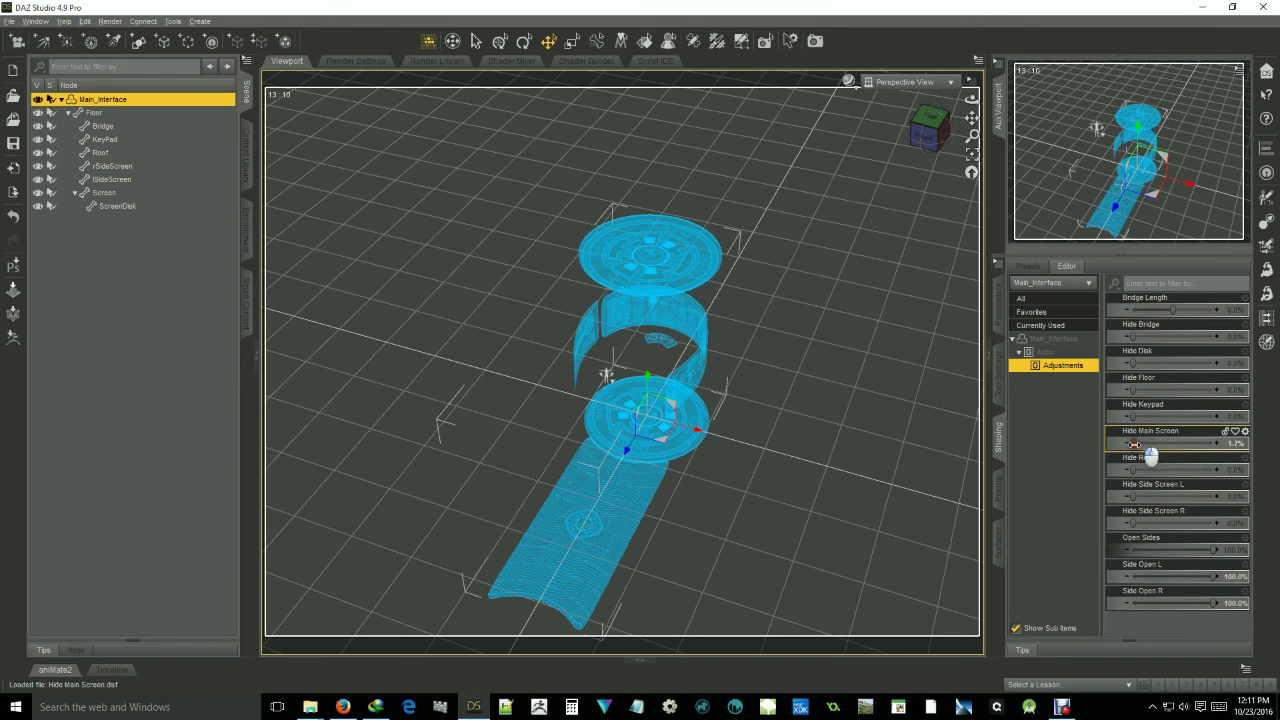
pyautogui.moveTo(1133, 444); pyautogui.dragTo(1019, 425)
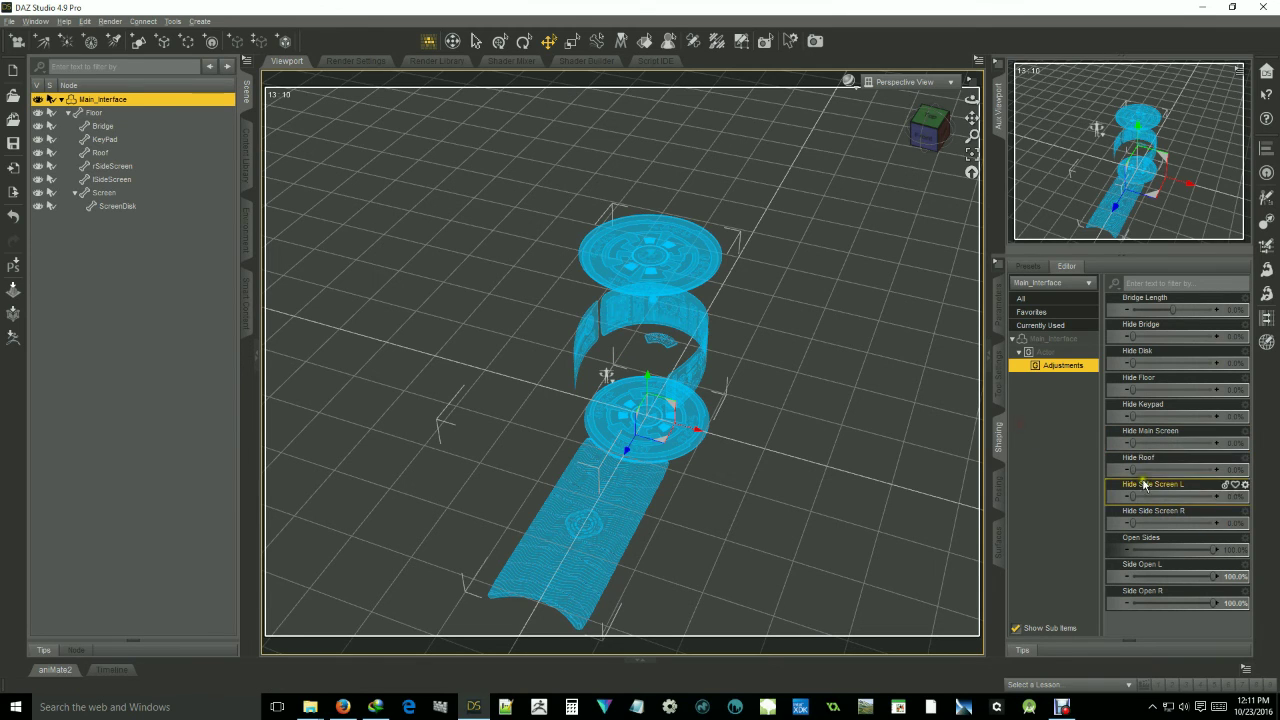
pyautogui.moveTo(1133, 470); pyautogui.dragTo(1026, 458)
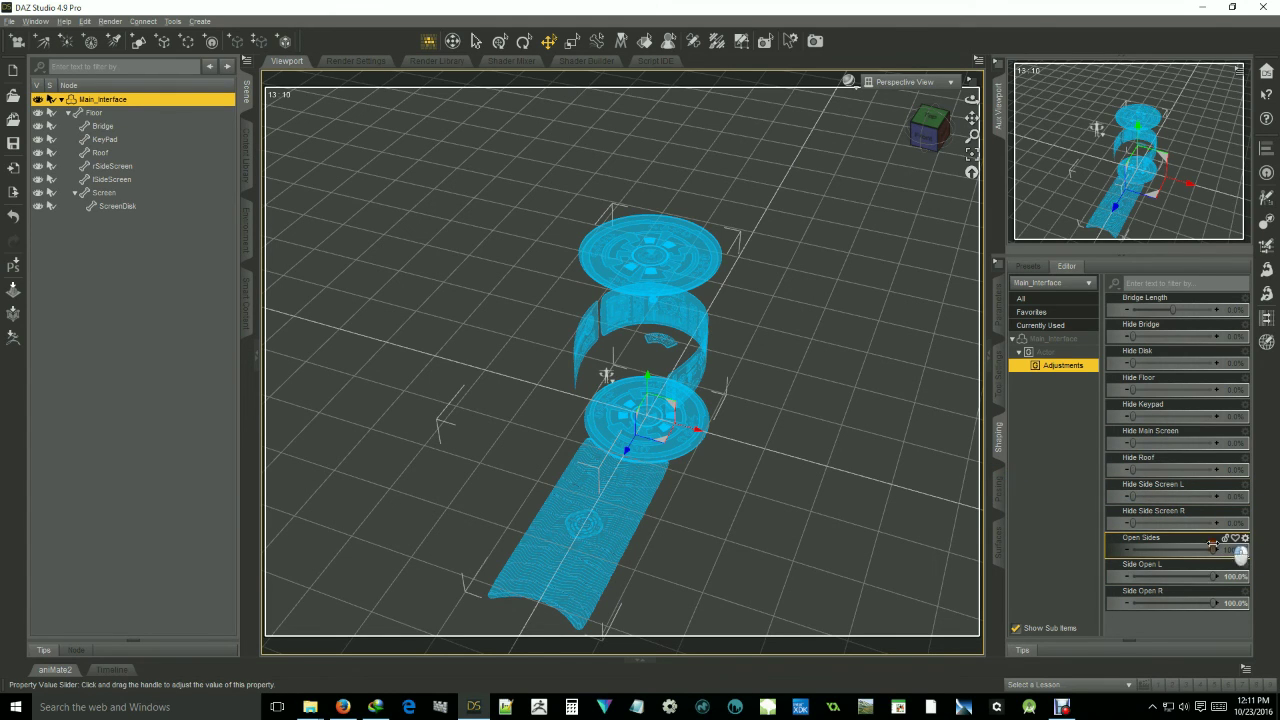
# - Close both side screens into a full ring with Open Sides at -100%, and restore it to 100%
pyautogui.moveTo(1213, 545); pyautogui.dragTo(1170, 550)
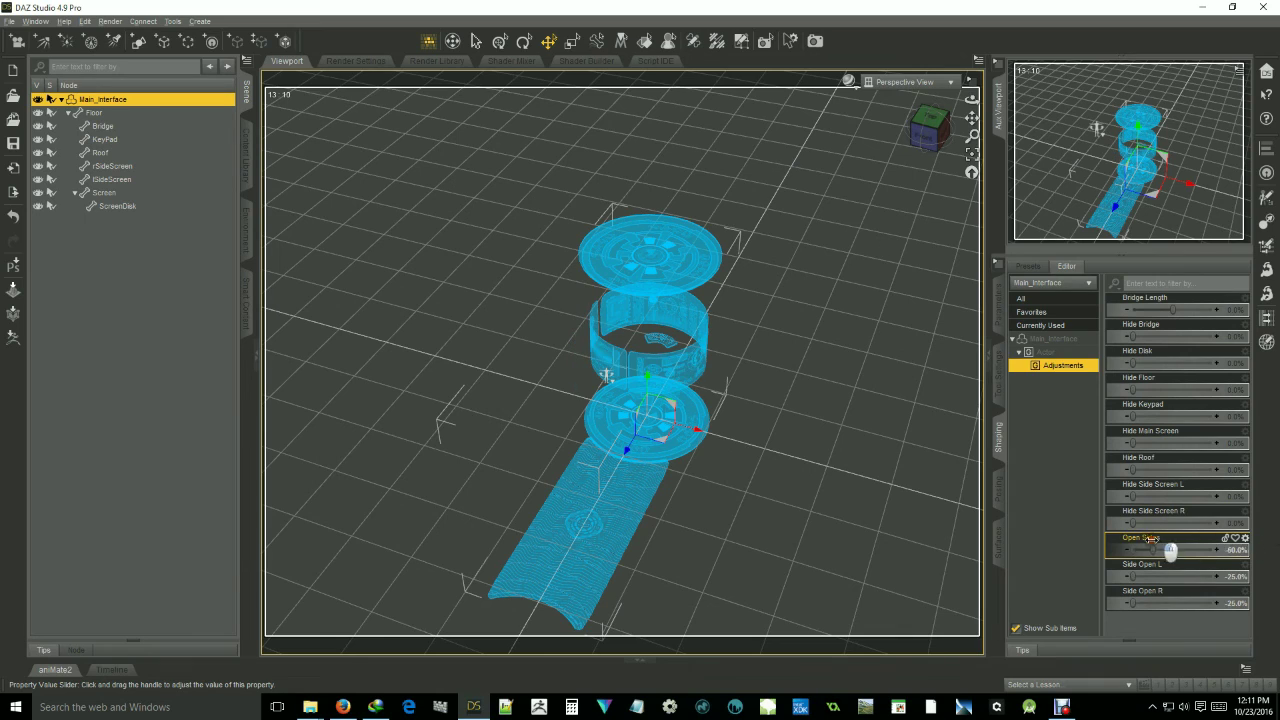
pyautogui.moveTo(931, 149); pyautogui.dragTo(918, 190)
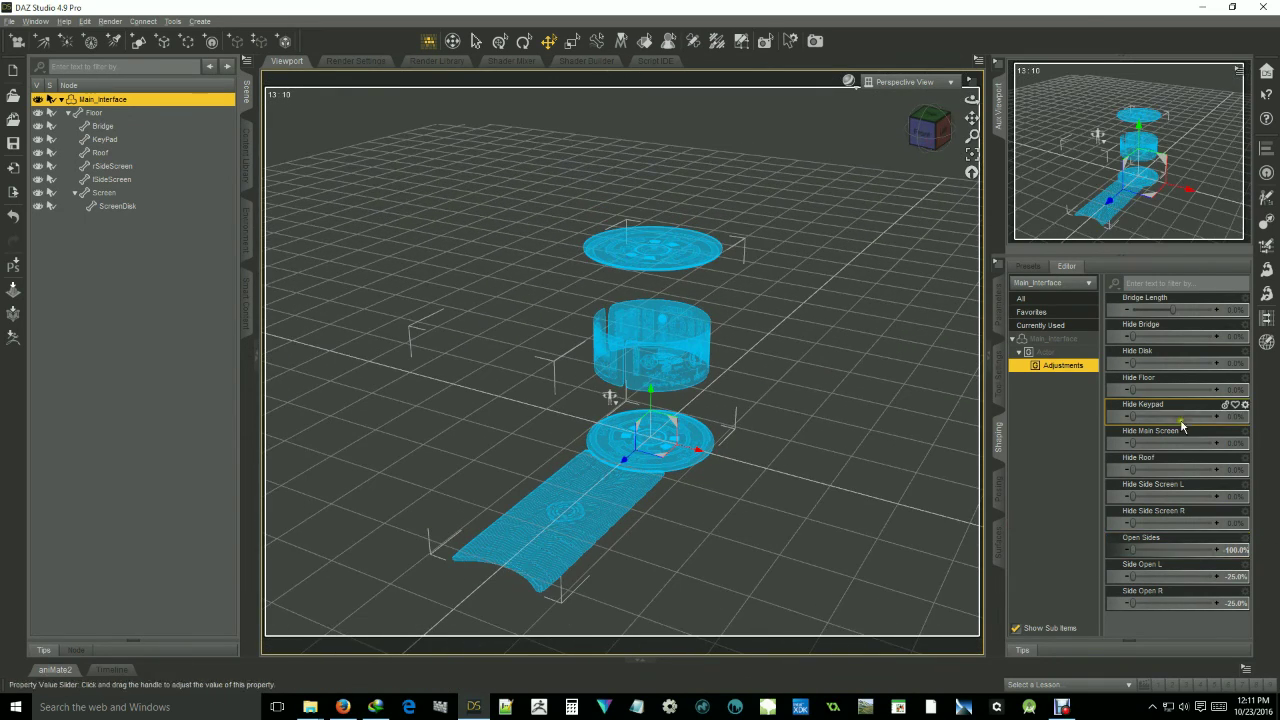
pyautogui.click(1233, 549)
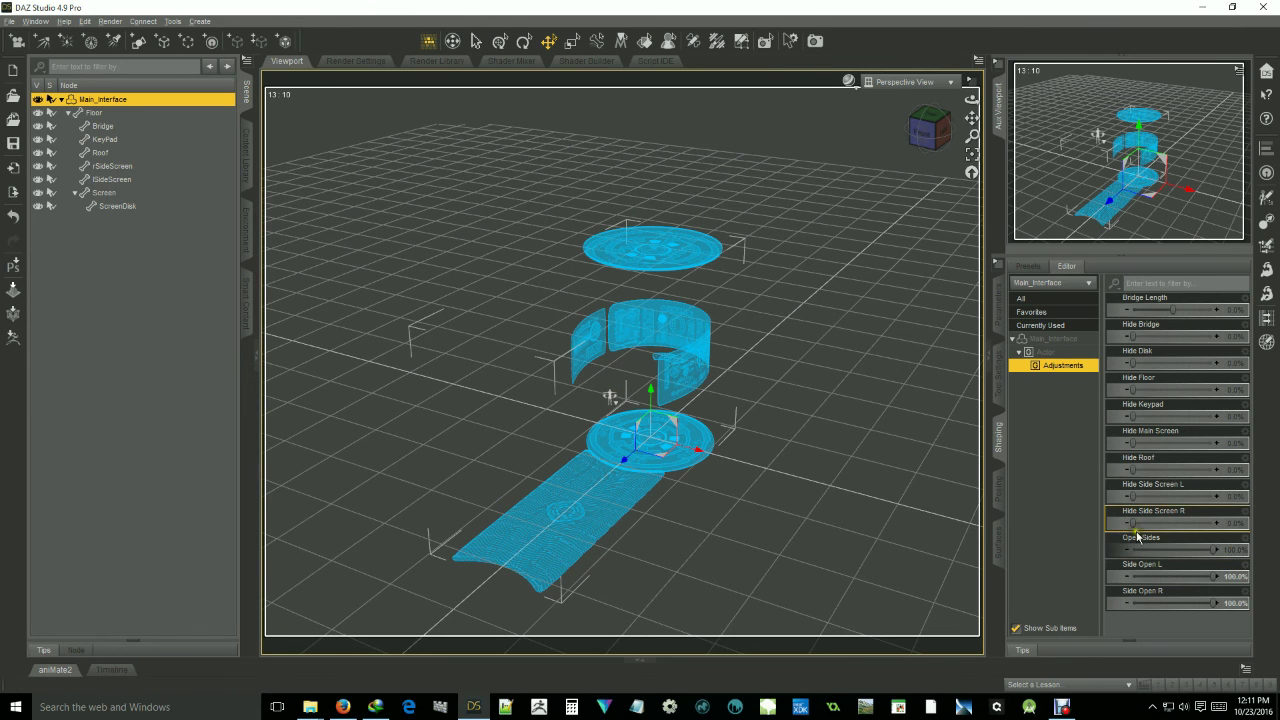
# - Return to the VR Interface content library and show the Main Interface higher and closer in the perspective view
pyautogui.scroll(2, 690, 310)
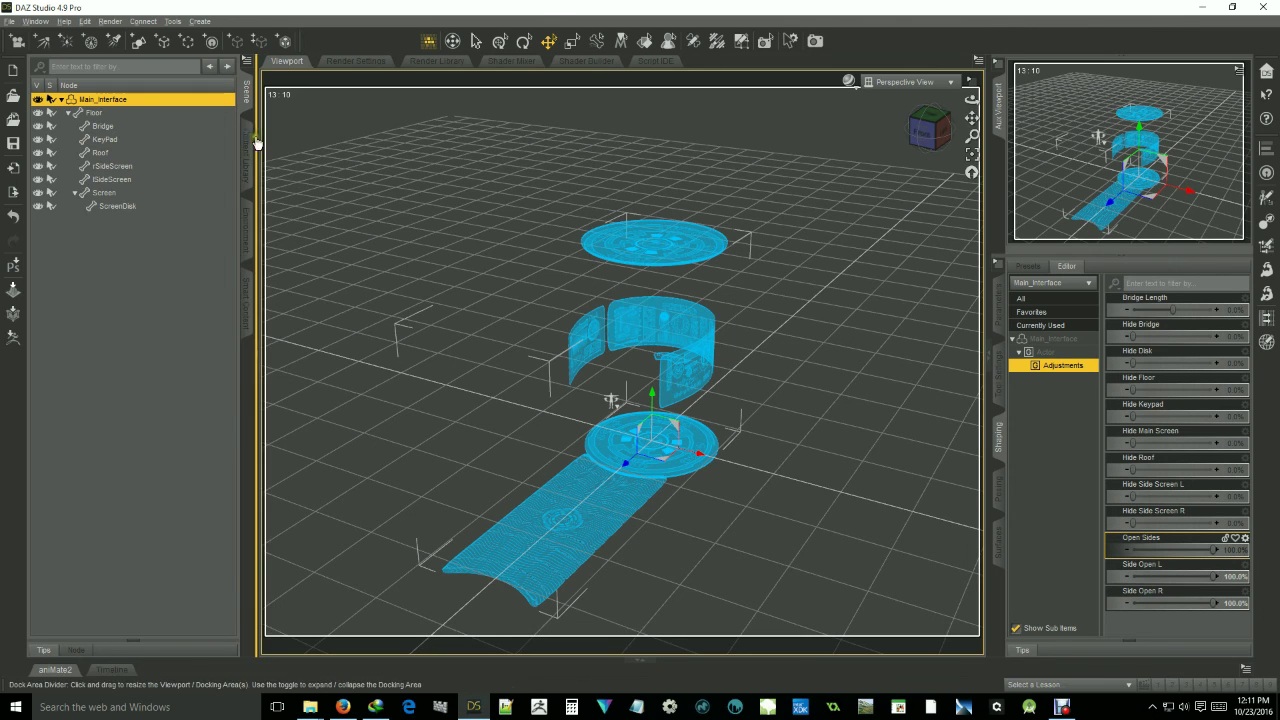
pyautogui.click(246, 150)
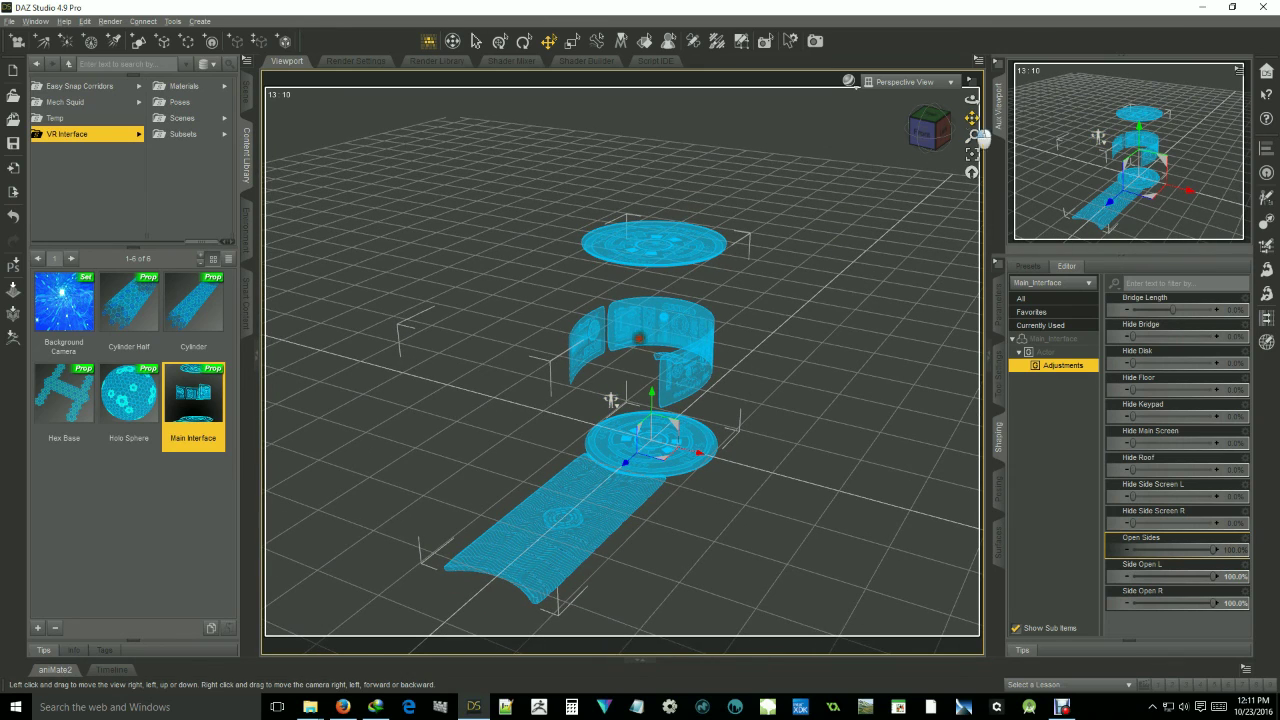
pyautogui.moveTo(979, 138); pyautogui.dragTo(887, 203)
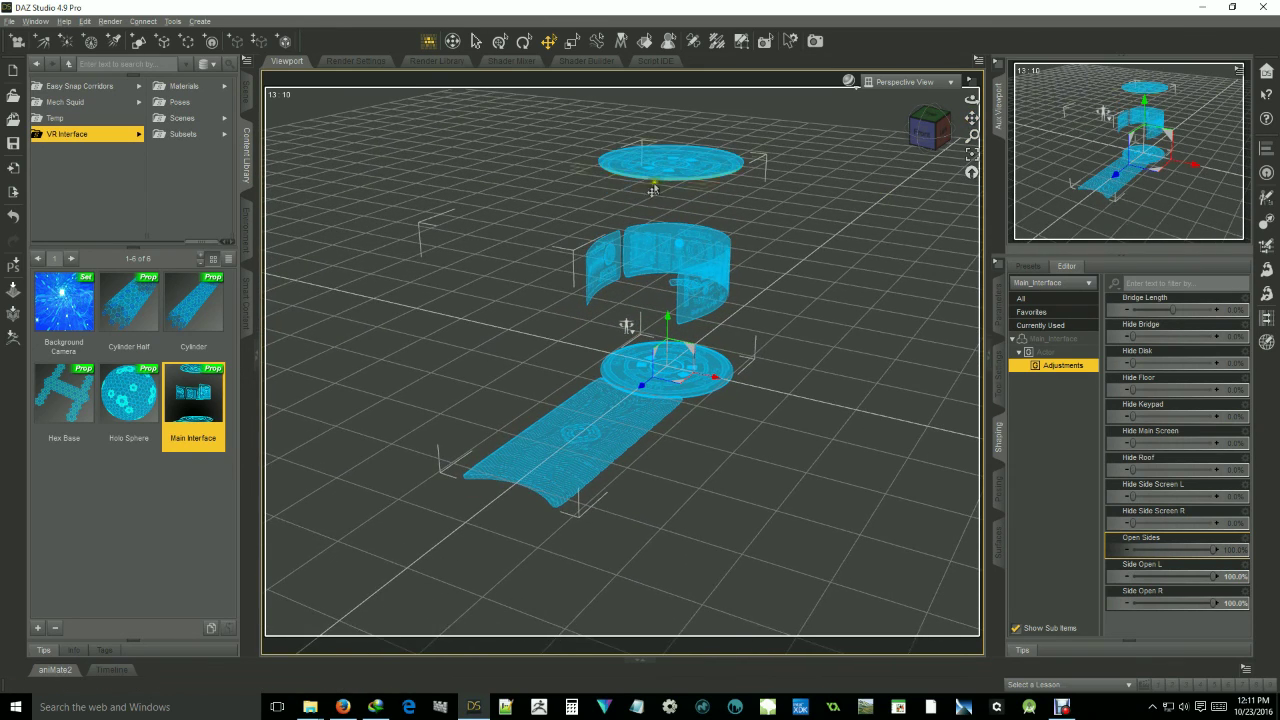
pyautogui.scroll(2, 654, 189)
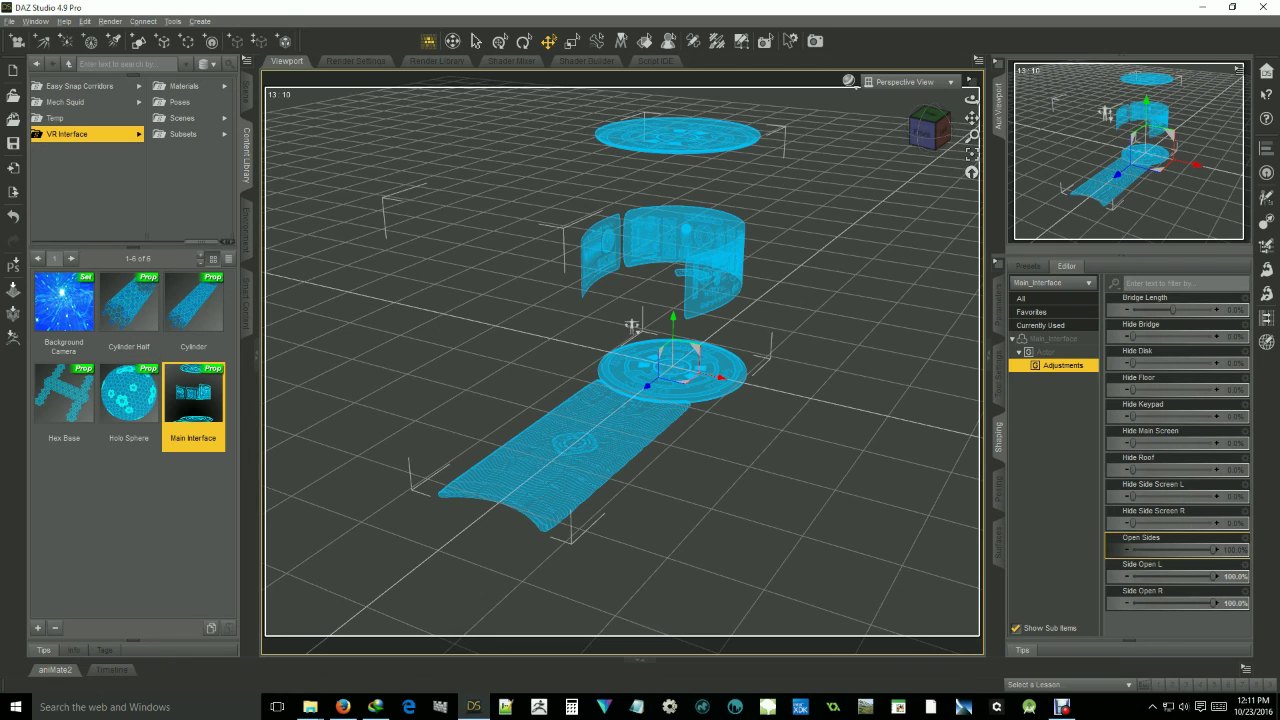